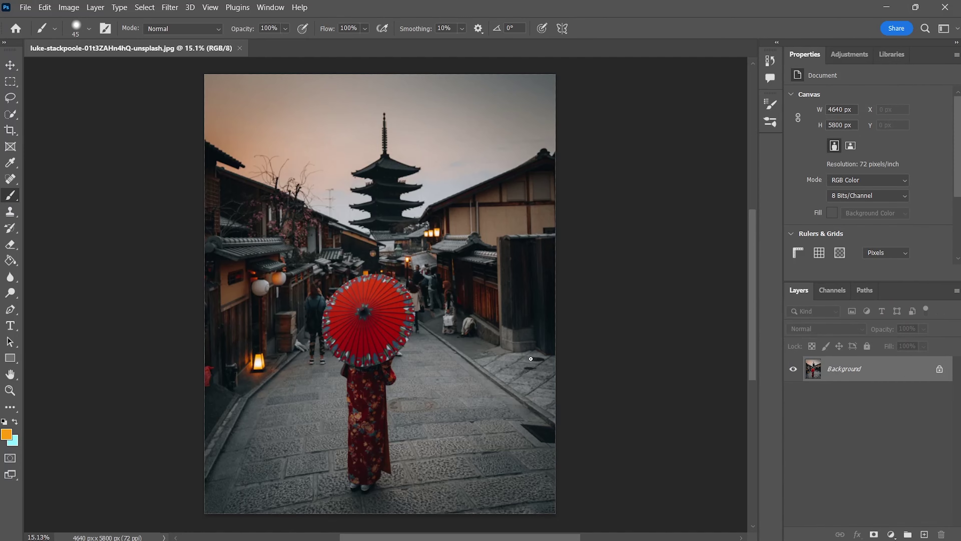
# Duplicate the background onto Layer 1 and apply Reduce Noise to it
pyautogui.hotkey('ctrl', 'j')
pyautogui.scroll(5, 417, 302)
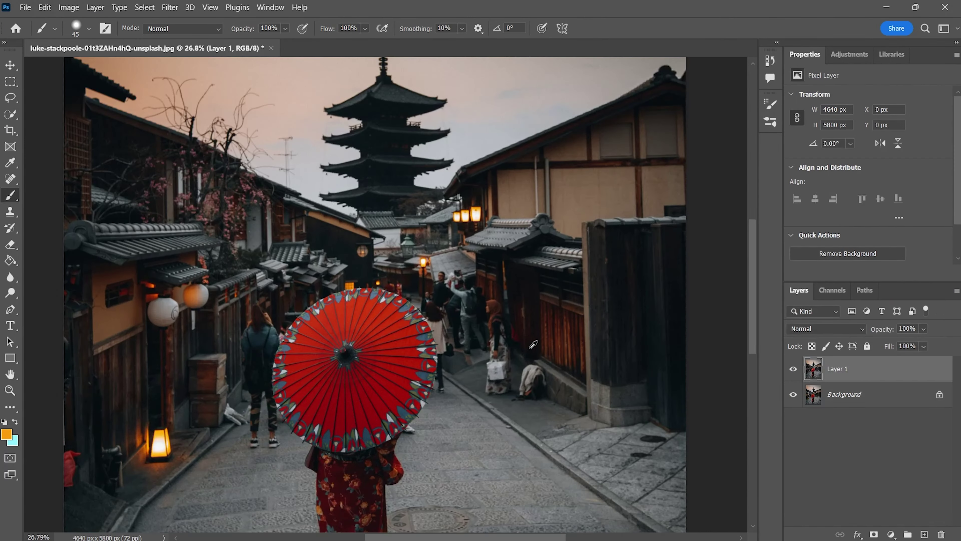
pyautogui.scroll(5, 468, 204)
pyautogui.click(170, 7)
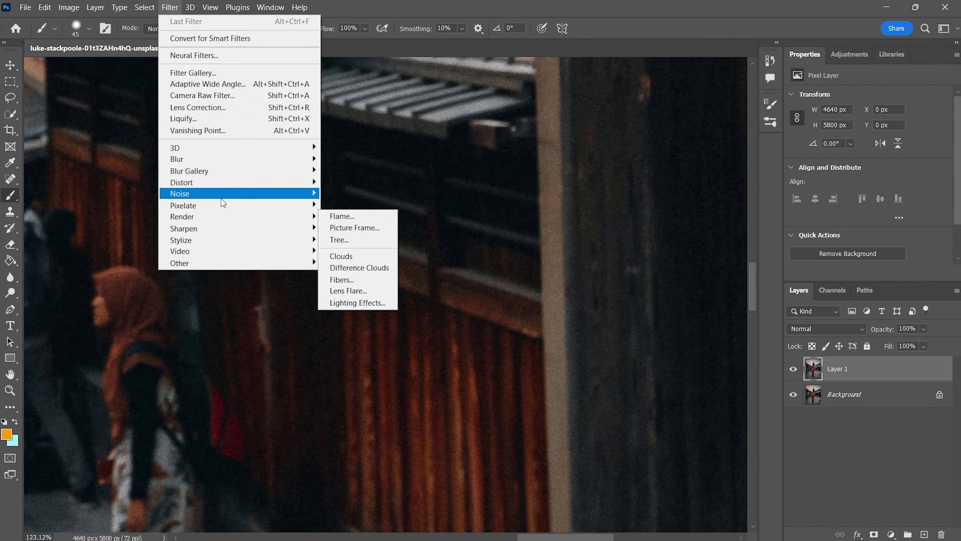
pyautogui.click(362, 241)
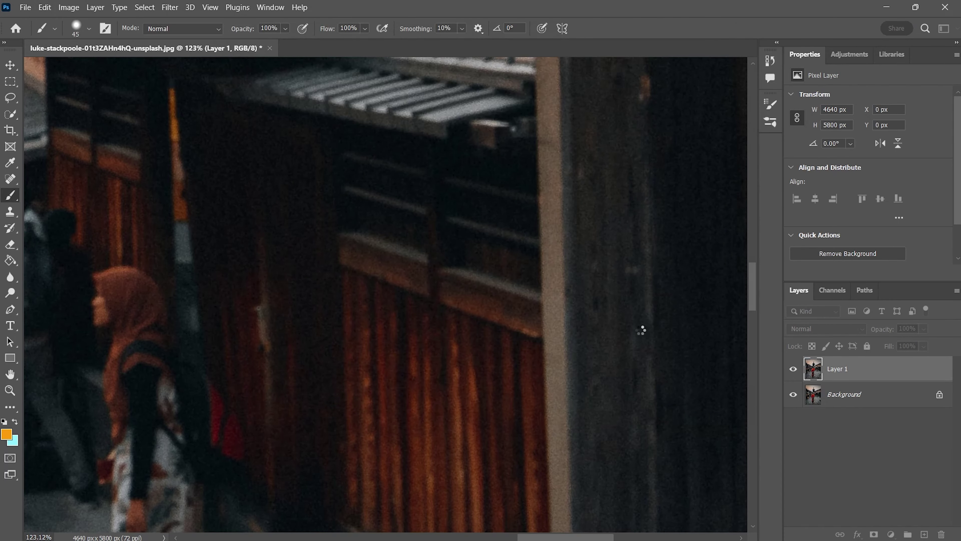
# Open the Camera Raw Filter for Layer 1
pyautogui.hscroll(5, 652, 318)
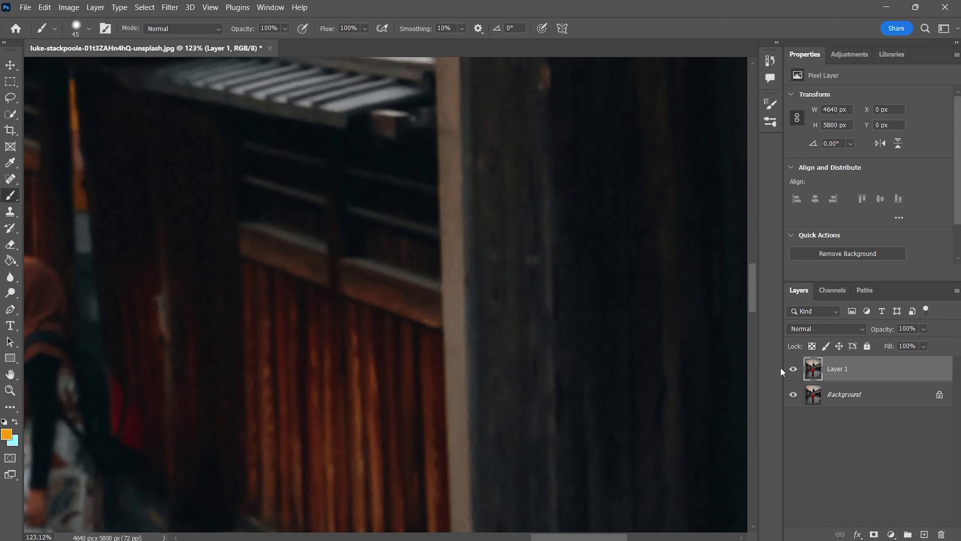
pyautogui.scroll(-2, 491, 342)
pyautogui.click(169, 7)
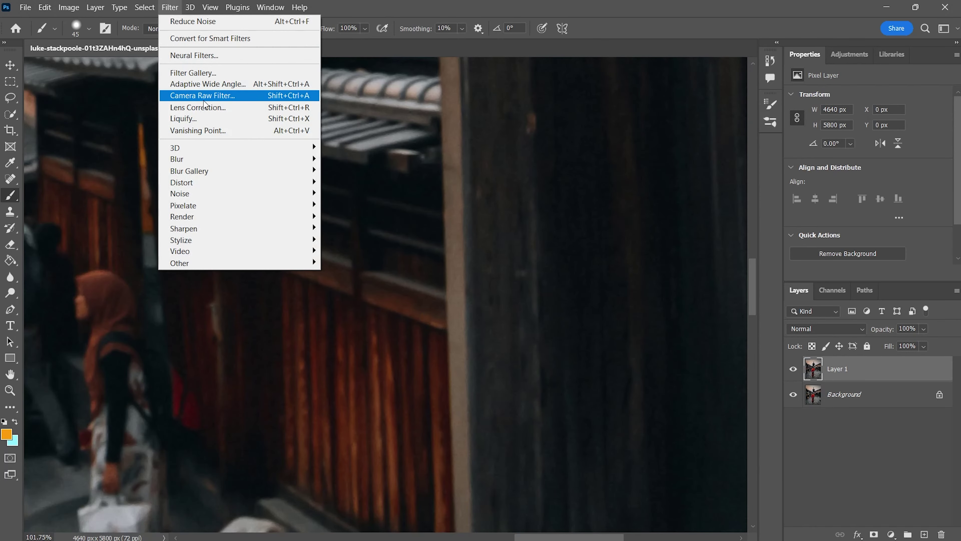
pyautogui.click(201, 93)
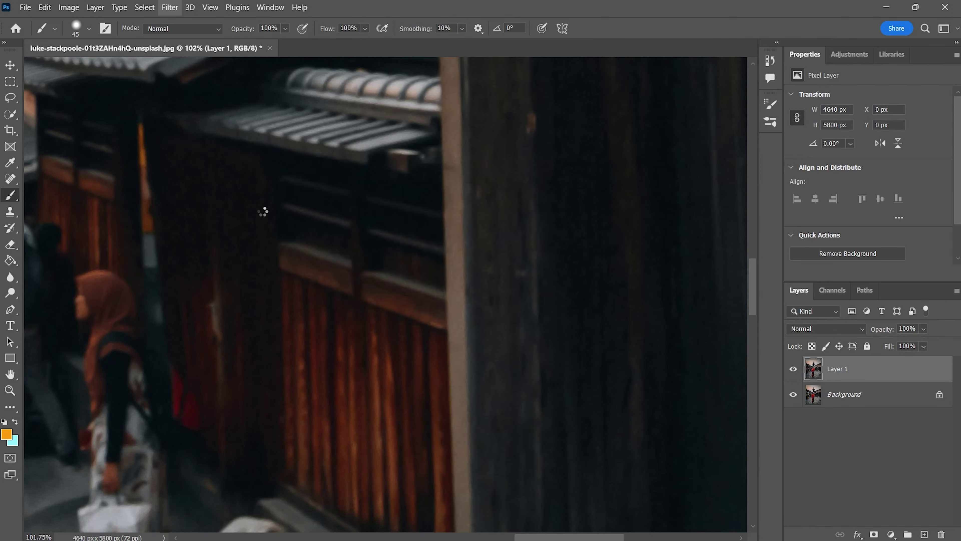
# In Camera Raw, set Exposure +0.08, Contrast +25, Highlights +10, Texture +30, Clarity 30, and apply
pyautogui.hotkey('ctrl', '+')
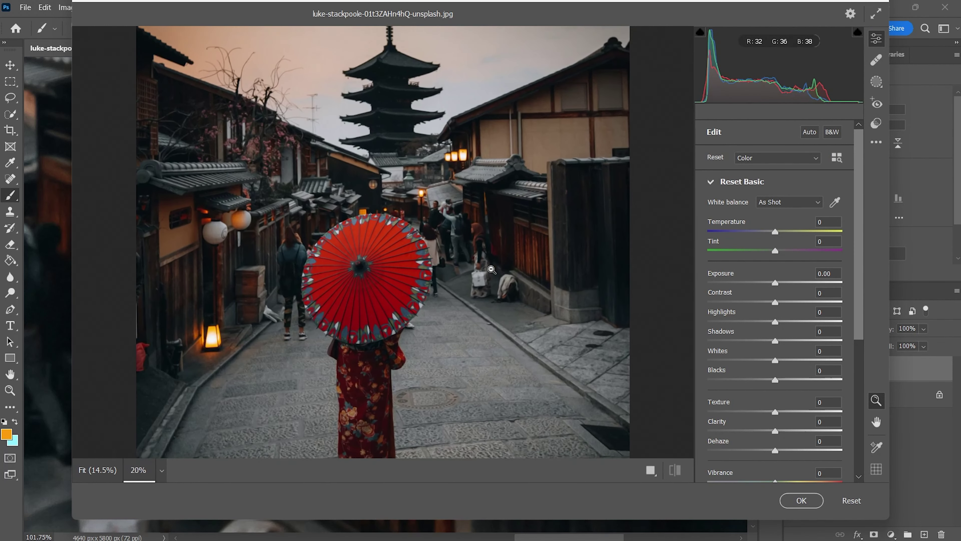
pyautogui.moveTo(776, 284); pyautogui.dragTo(777, 277)
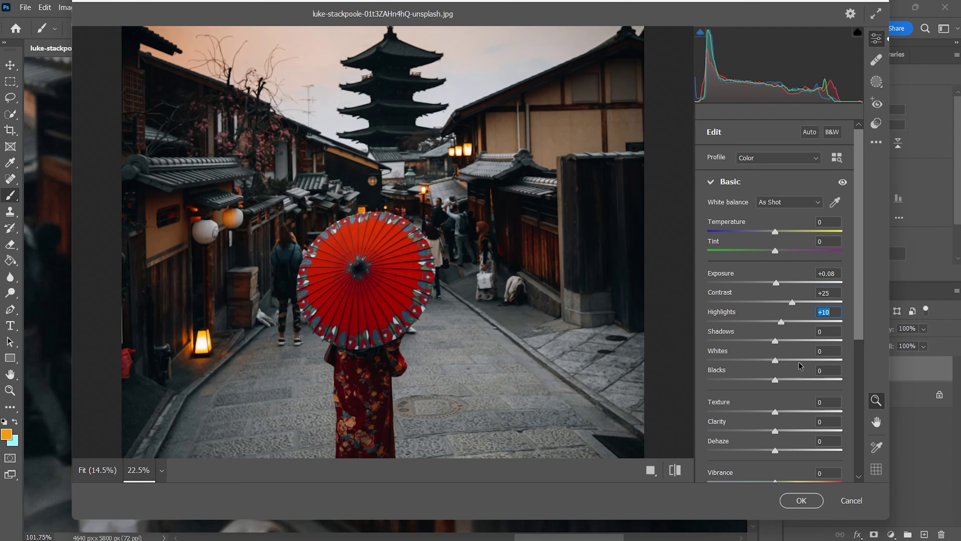
pyautogui.scroll(-2, 800, 366)
pyautogui.write('3')
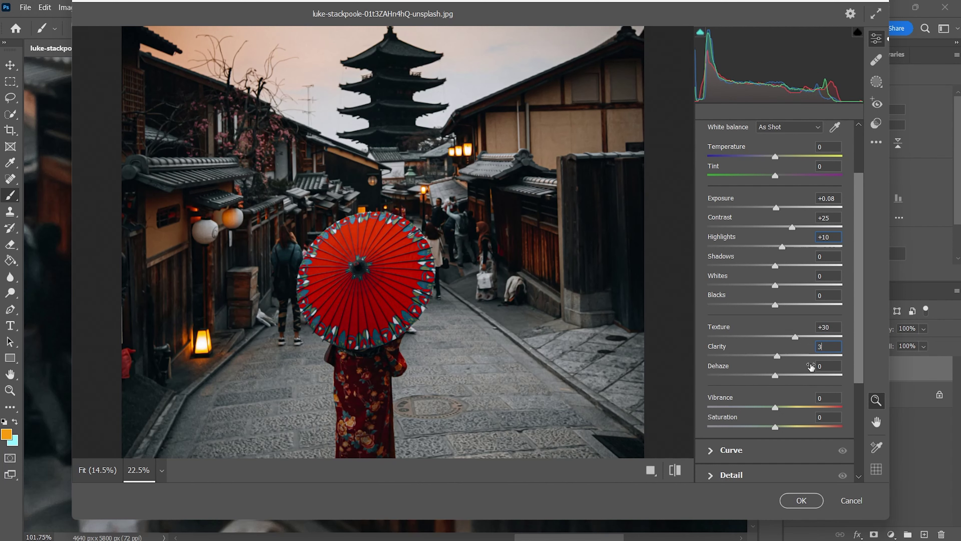
pyautogui.write('0')
pyautogui.click(806, 502)
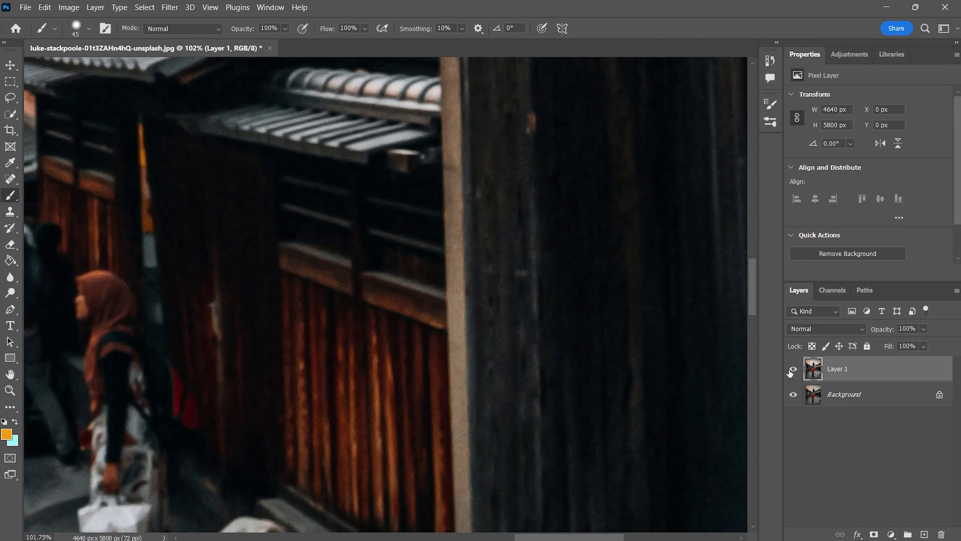
# Duplicate the adjusted layer and Quick-Select the umbrella's red interior
pyautogui.hotkey('ctrl', '0')
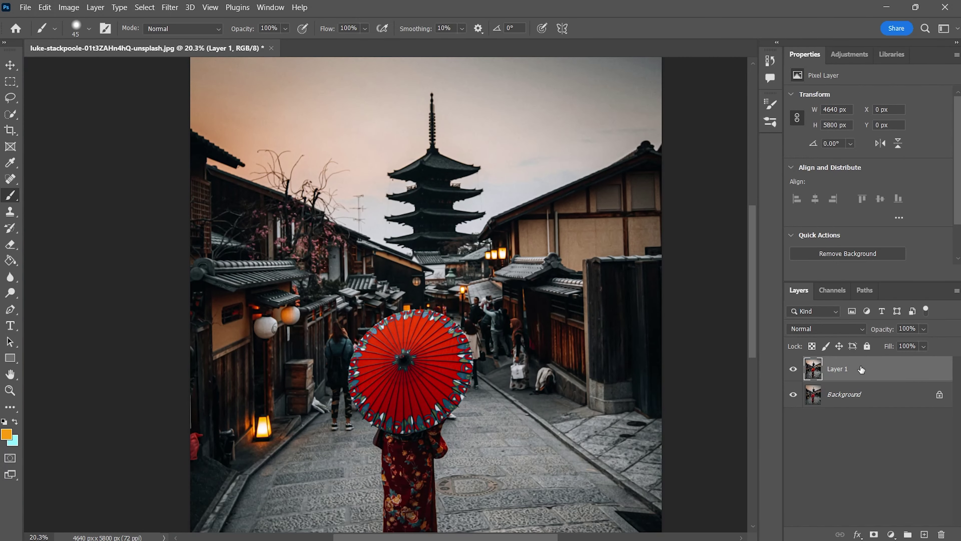
pyautogui.hotkey('ctrl', 'j')
pyautogui.hotkey('ctrl', 'j')
pyautogui.scroll(3, 361, 318)
pyautogui.press('w')
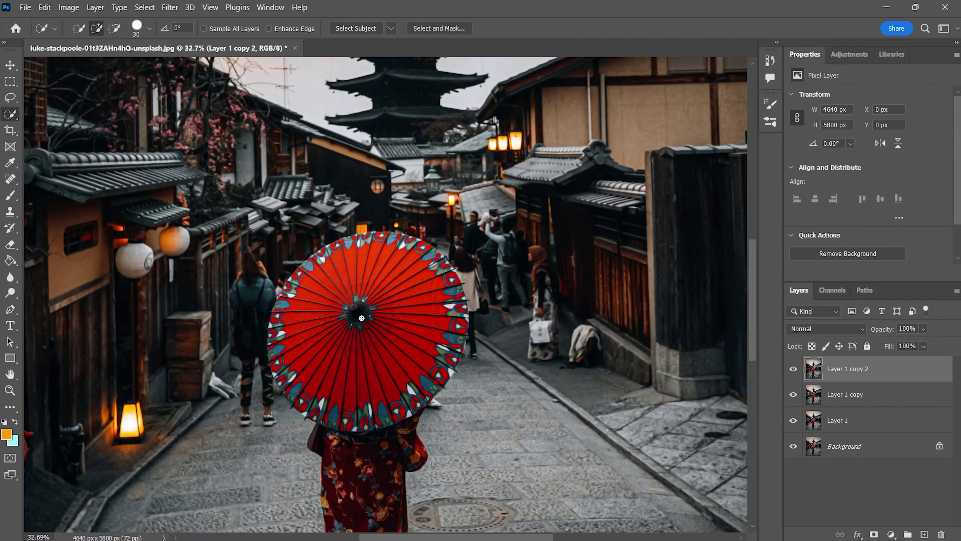
pyautogui.scroll(3, 362, 318)
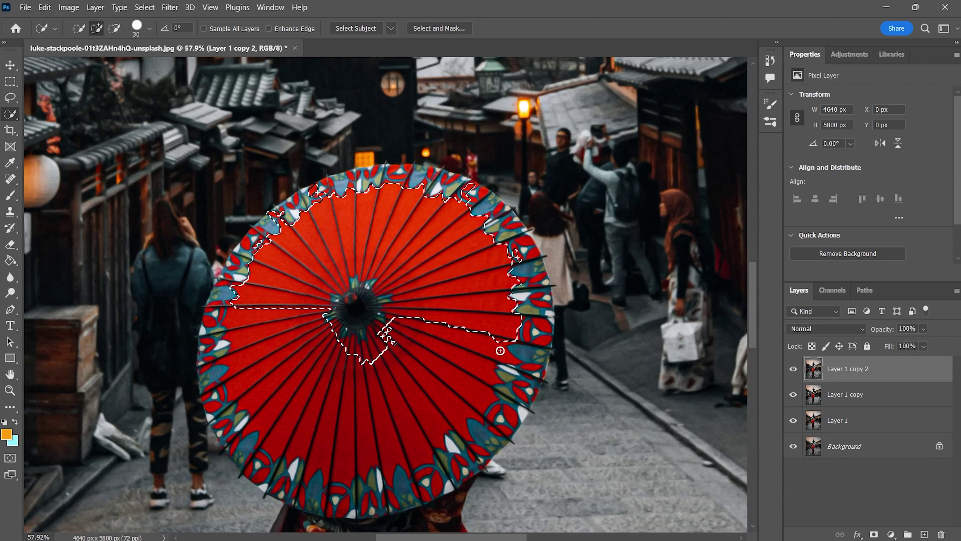
pyautogui.moveTo(501, 351); pyautogui.dragTo(428, 471)
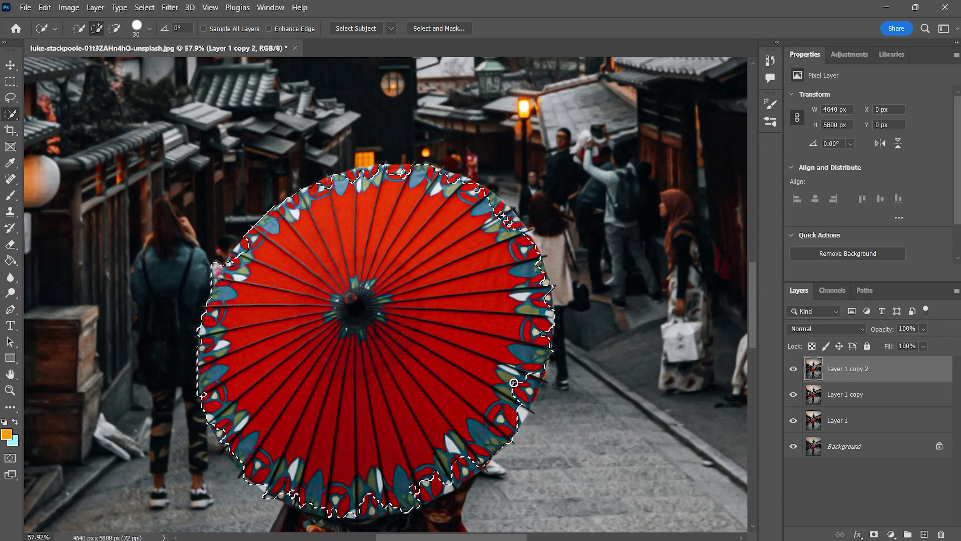
# Extend the selection along the umbrella's left edge and trim it back to the lower rim
pyautogui.scroll(5, 352, 148)
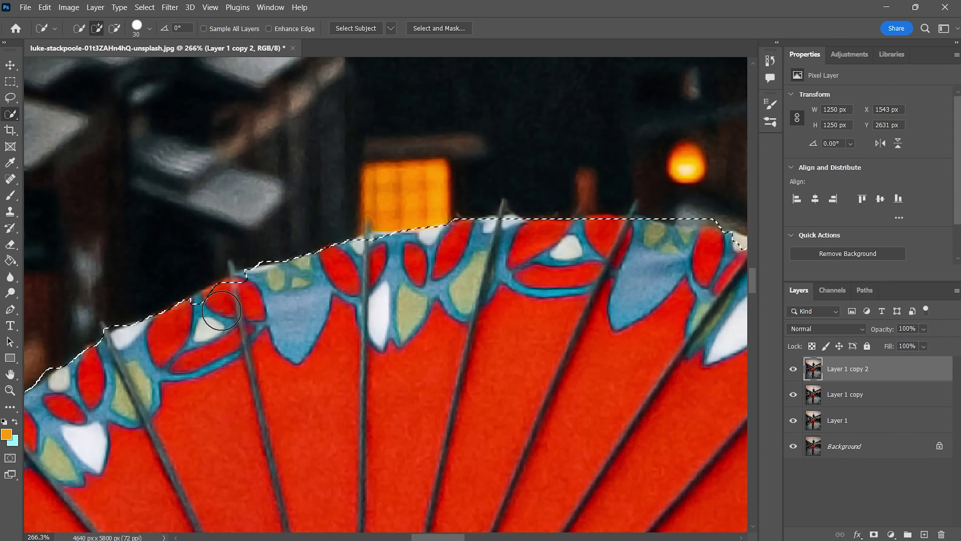
pyautogui.scroll(3, 429, 312)
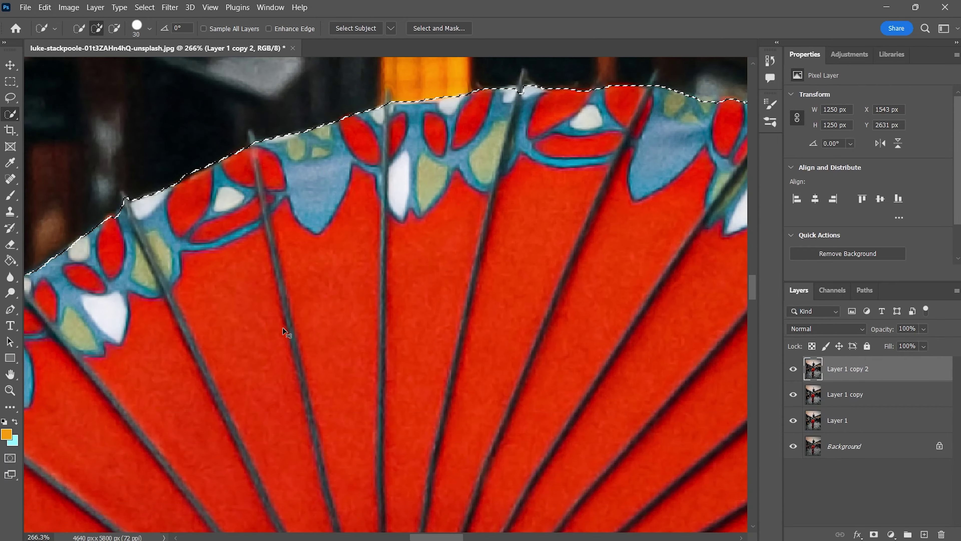
pyautogui.hscroll(-5, 286, 333)
pyautogui.scroll(-3, 212, 333)
pyautogui.hscroll(-3, 258, 247)
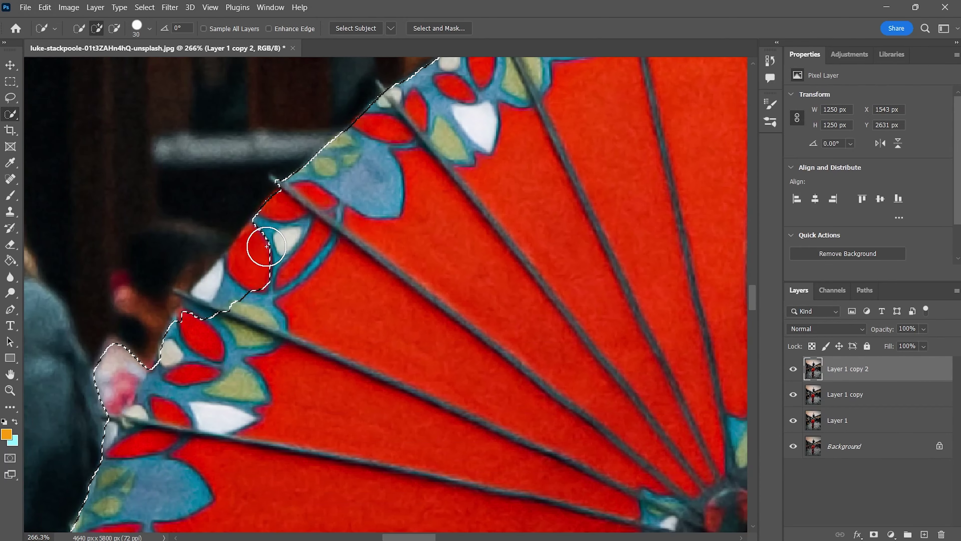
pyautogui.scroll(-3, 279, 354)
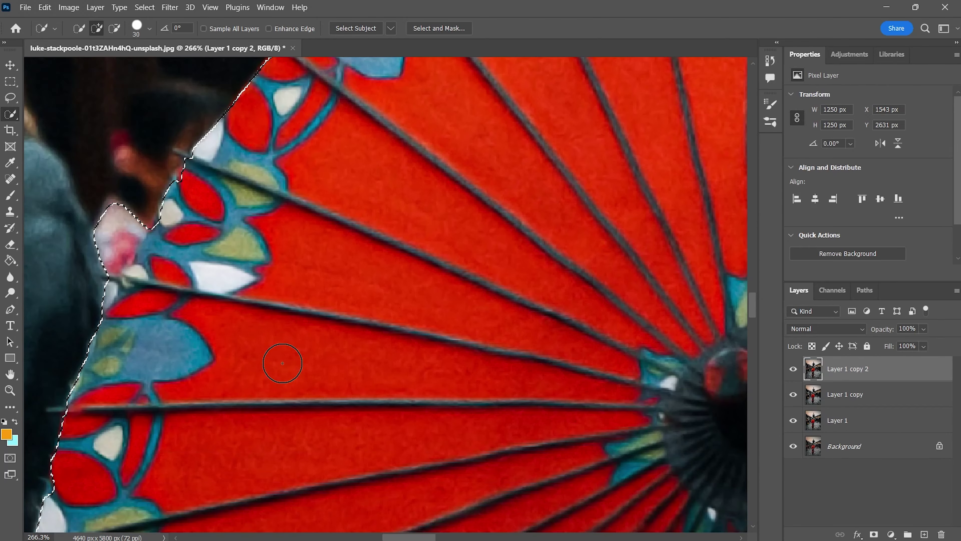
pyautogui.scroll(-2, 283, 354)
pyautogui.scroll(-4, 128, 286)
pyautogui.scroll(-3, 99, 317)
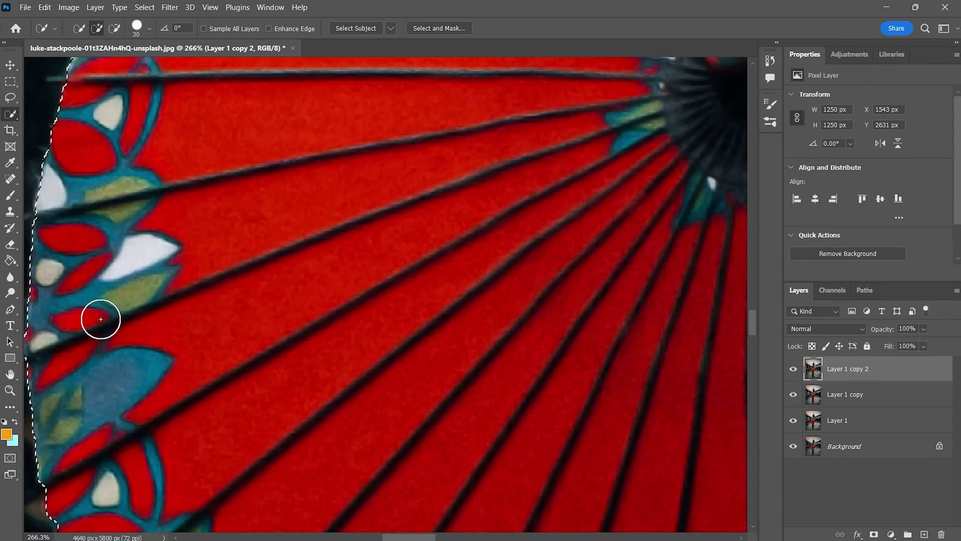
pyautogui.hscroll(-2, 107, 315)
pyautogui.scroll(-3, 107, 316)
pyautogui.scroll(-3, 180, 388)
pyautogui.moveTo(324, 428); pyautogui.dragTo(294, 397)
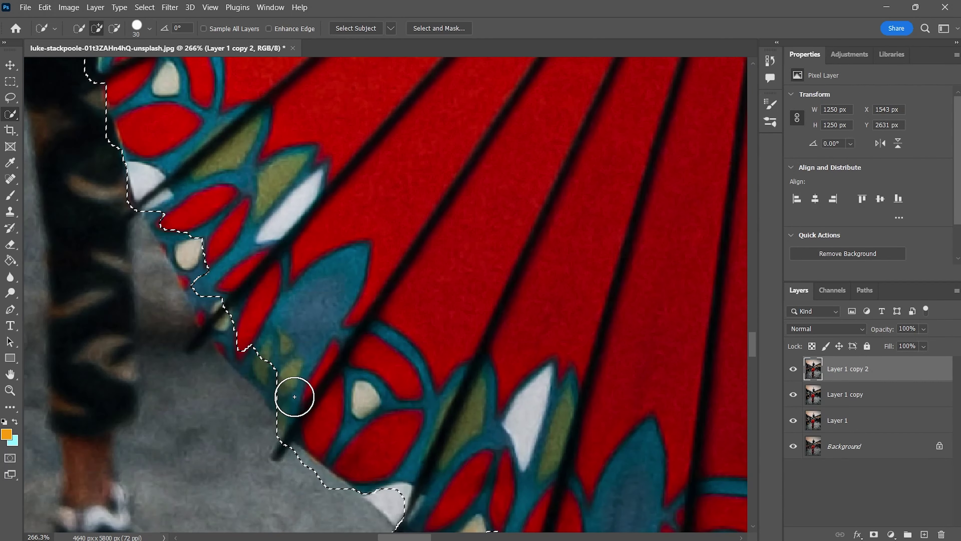
pyautogui.scroll(-5, 463, 397)
pyautogui.scroll(-3, 541, 416)
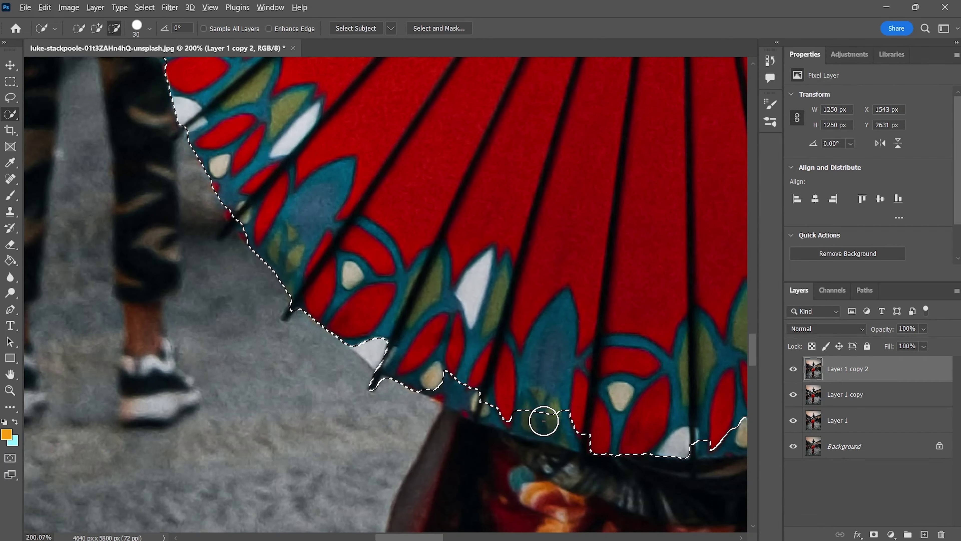
pyautogui.scroll(1, 316, 313)
pyautogui.moveTo(428, 380)
pyautogui.mouseDown()
pyautogui.moveTo(594, 440)
pyautogui.moveTo(556, 399)
pyautogui.mouseUp()
# Add the teal lower rim and extend the selection to the umbrella's right edge
pyautogui.scroll(-3, 429, 404)
pyautogui.scroll(3, 618, 422)
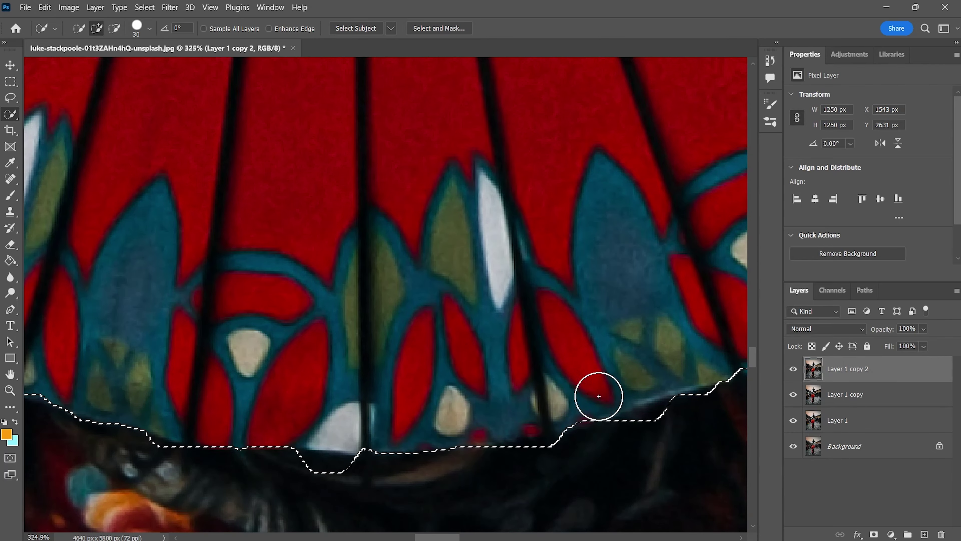
pyautogui.scroll(-3, 473, 393)
pyautogui.scroll(-3, 347, 389)
pyautogui.scroll(5, 451, 311)
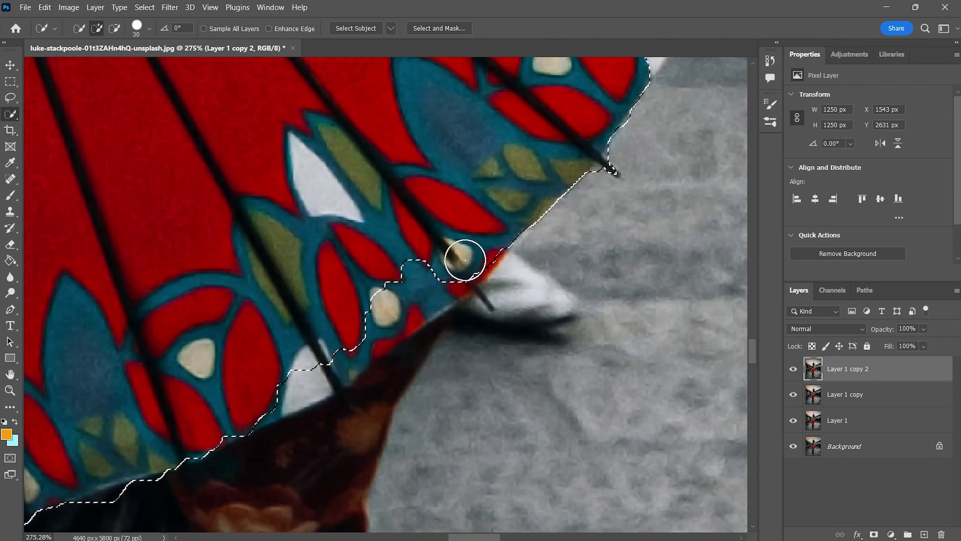
pyautogui.moveTo(465, 260); pyautogui.dragTo(355, 332)
pyautogui.moveTo(168, 438); pyautogui.dragTo(239, 406)
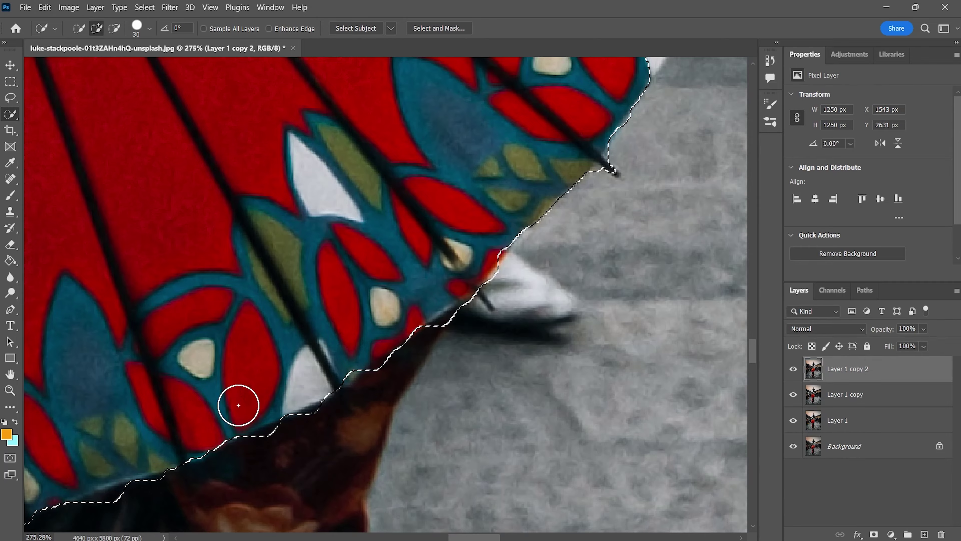
pyautogui.scroll(-2, 481, 378)
pyautogui.scroll(-3, 562, 365)
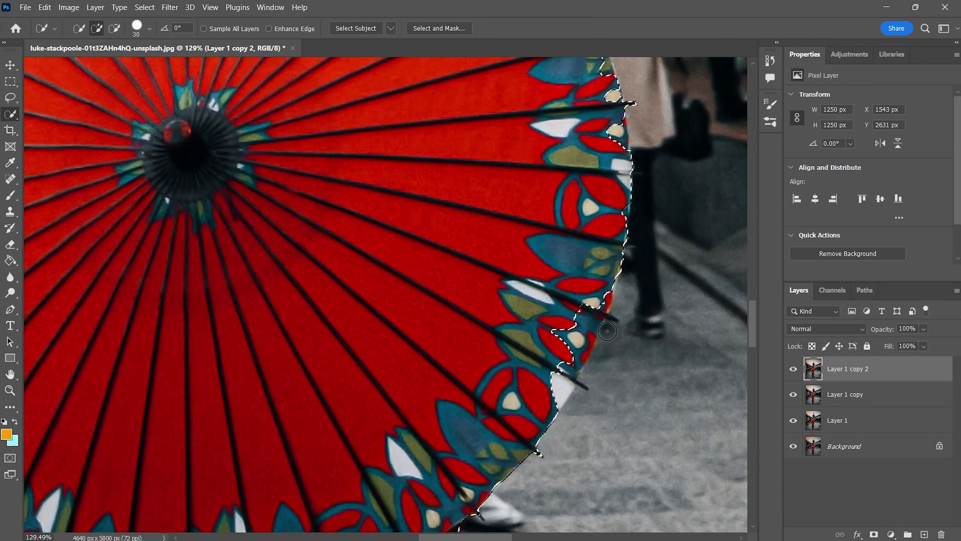
pyautogui.scroll(6, 515, 311)
pyautogui.moveTo(516, 311); pyautogui.dragTo(475, 268)
# Extend the selection along the right rim and smooth it around the umbrella's edge
pyautogui.scroll(-2, 384, 461)
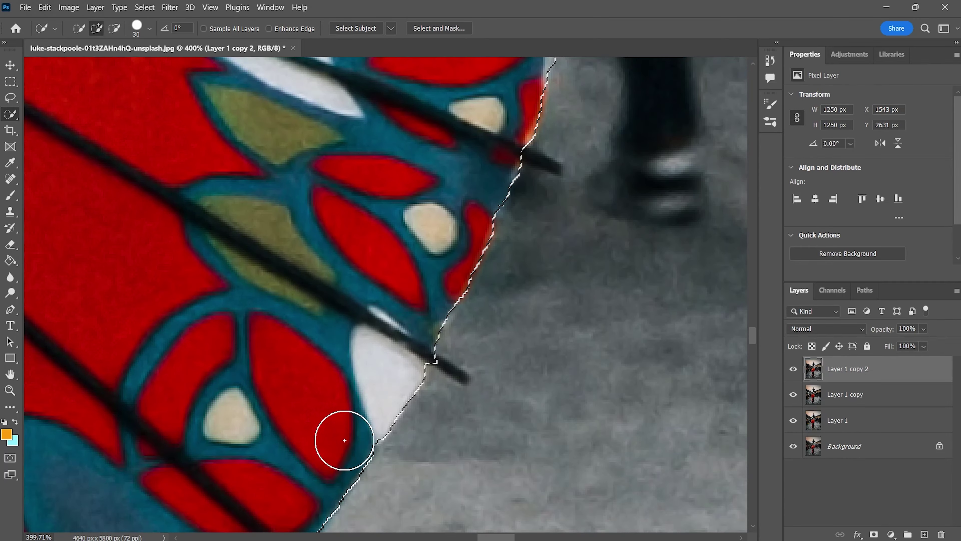
pyautogui.scroll(-2, 386, 397)
pyautogui.scroll(-2, 386, 397)
pyautogui.scroll(5, 376, 179)
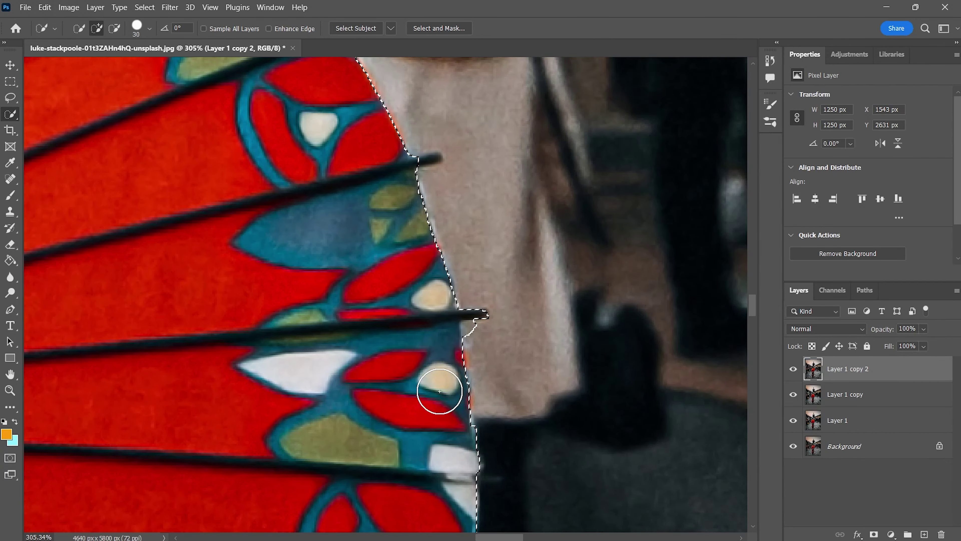
pyautogui.moveTo(439, 391); pyautogui.dragTo(450, 503)
pyautogui.scroll(-3, 440, 424)
pyautogui.scroll(2, 397, 318)
pyautogui.scroll(2, 347, 283)
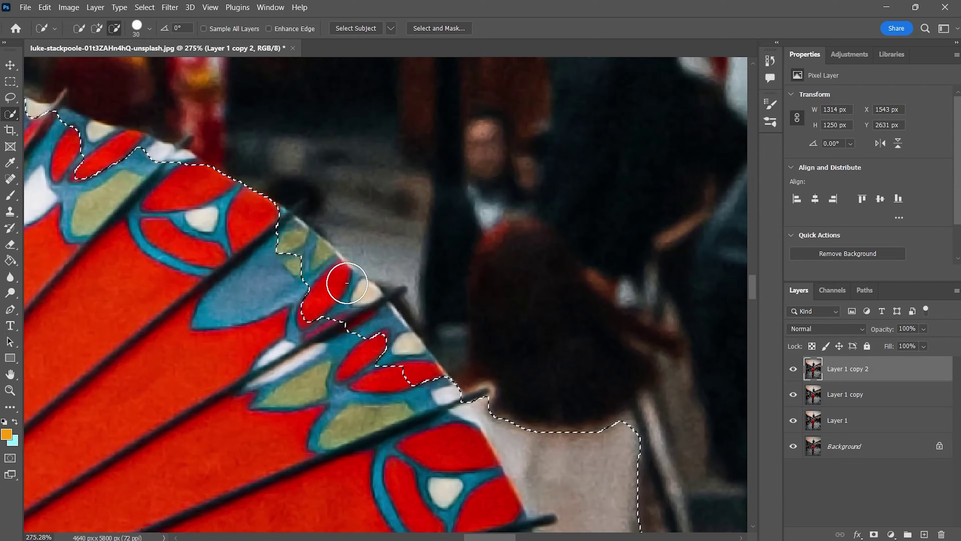
pyautogui.scroll(-2, 347, 283)
pyautogui.scroll(-2, 232, 273)
pyautogui.scroll(-1, 445, 390)
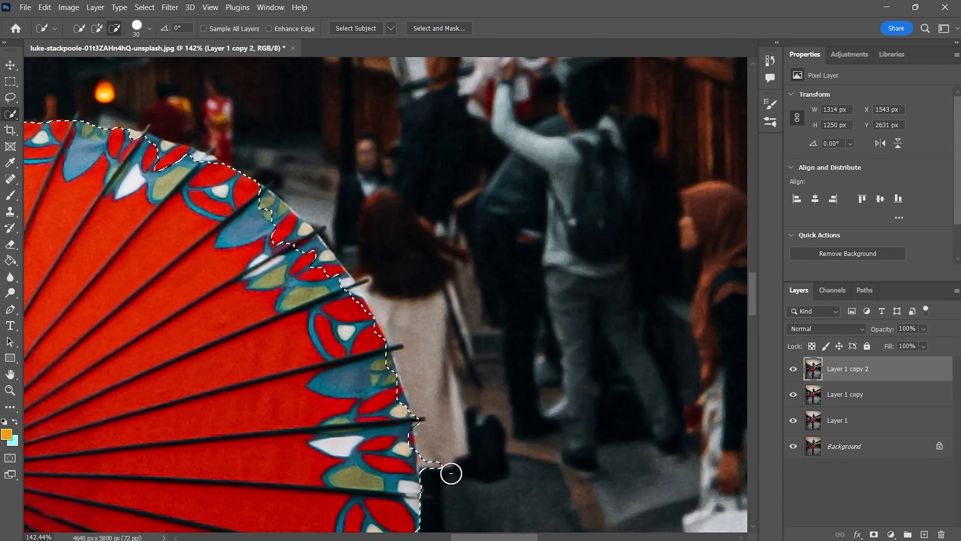
pyautogui.scroll(3, 269, 225)
pyautogui.scroll(3, 312, 377)
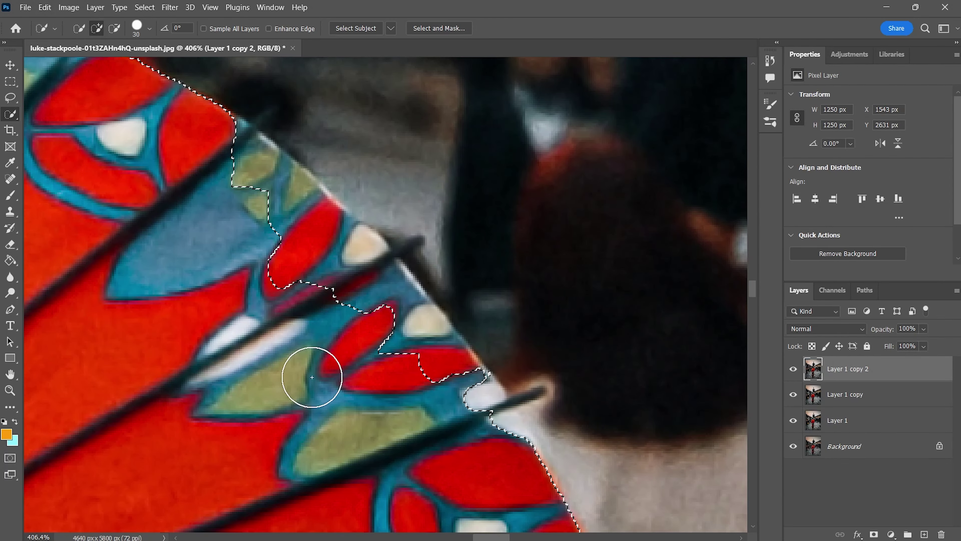
pyautogui.moveTo(312, 377); pyautogui.dragTo(150, 157)
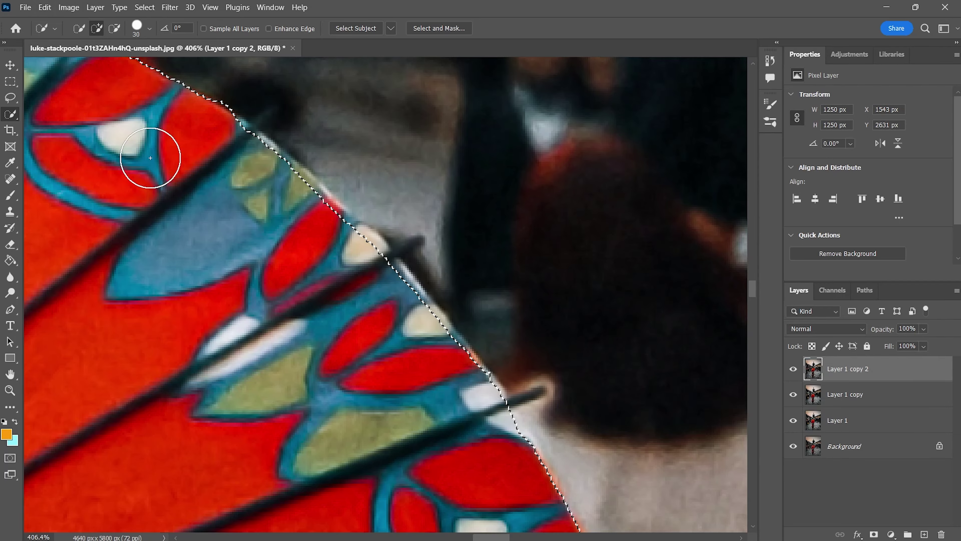
pyautogui.scroll(-3, 167, 187)
pyautogui.scroll(3, 472, 344)
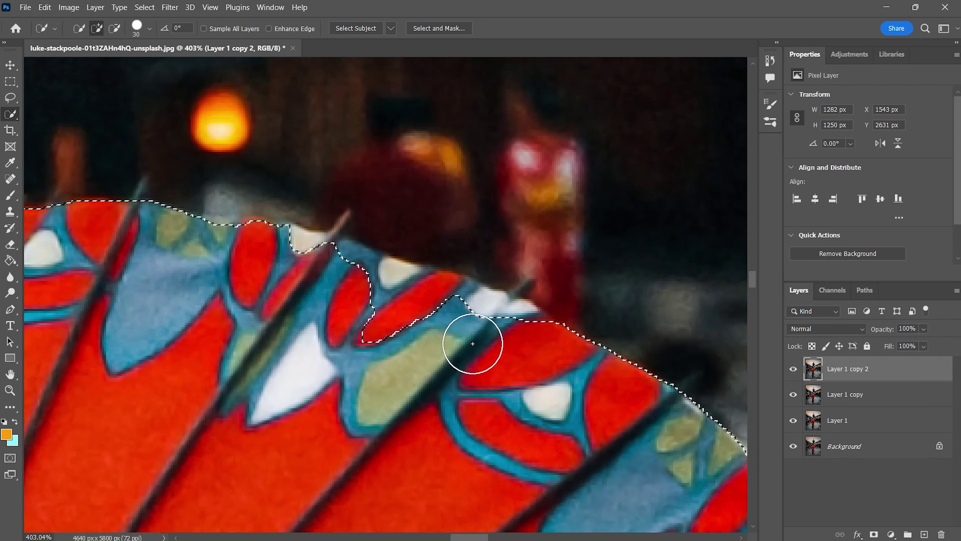
pyautogui.scroll(-3, 290, 258)
pyautogui.scroll(-2, 311, 309)
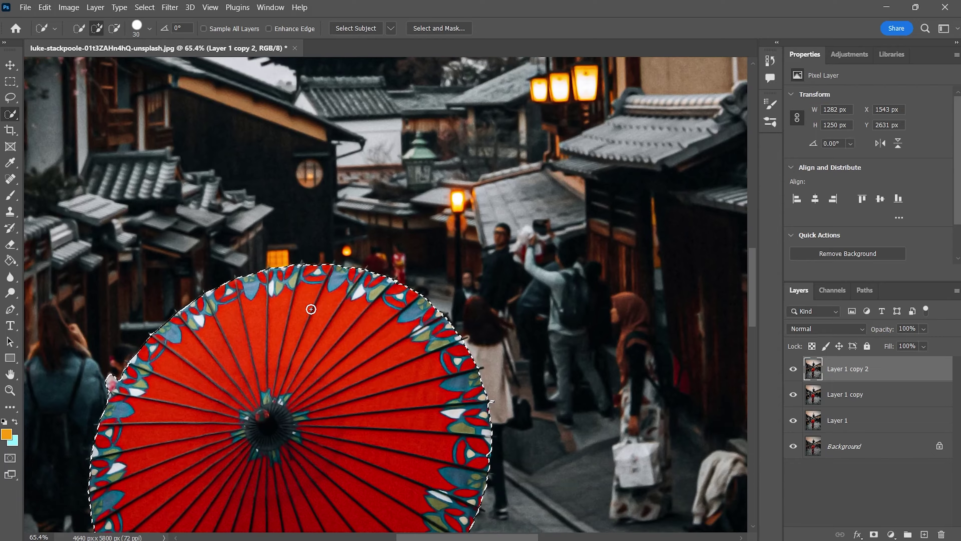
pyautogui.scroll(-5, 311, 309)
# Mask the umbrella layer and add a black Solid Color fill beneath it for checking
pyautogui.click(874, 534)
pyautogui.hscroll(1, 558, 461)
pyautogui.click(889, 394)
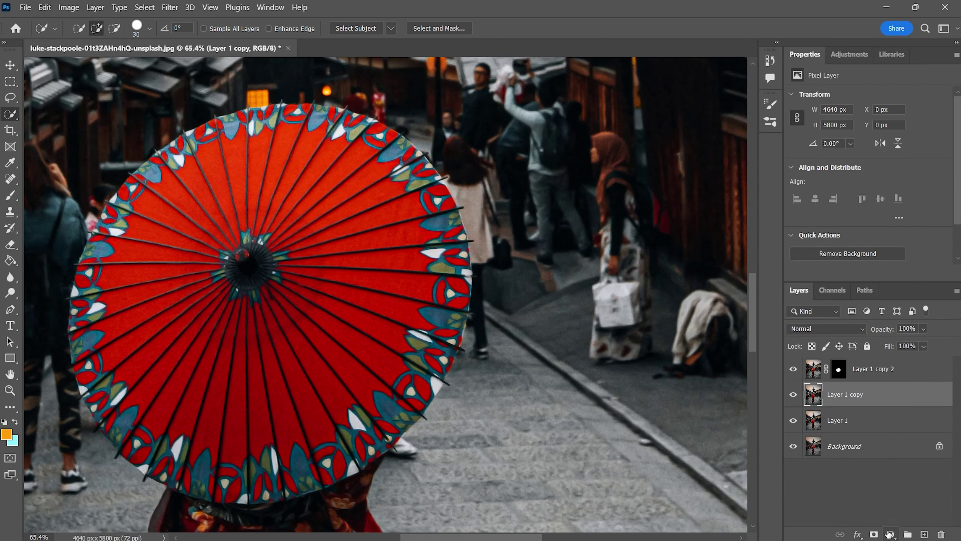
pyautogui.click(890, 534)
pyautogui.click(882, 311)
pyautogui.click(568, 267)
pyautogui.click(815, 107)
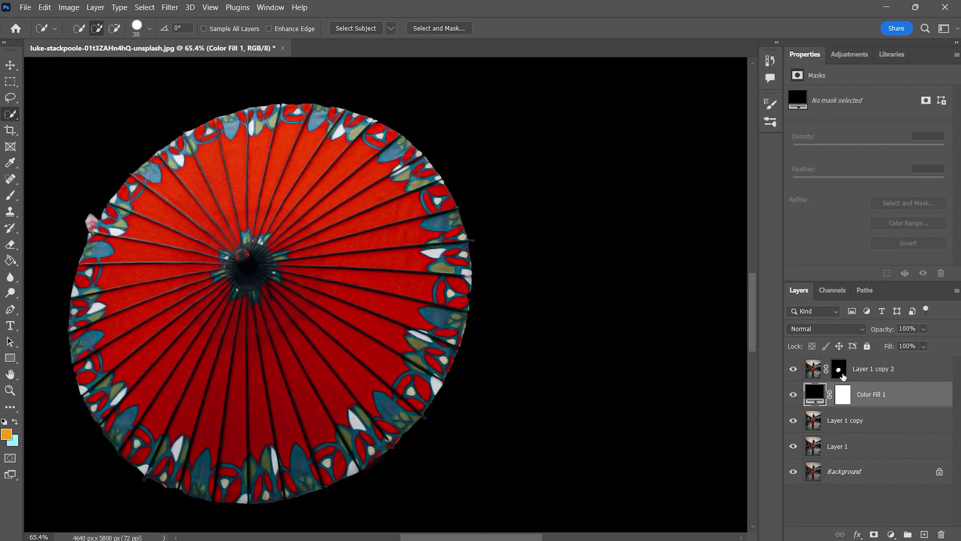
# Paint out the stray pink-white fragment on the umbrella's mask with a small brush
pyautogui.click(839, 370)
pyautogui.click(14, 197)
pyautogui.click(89, 28)
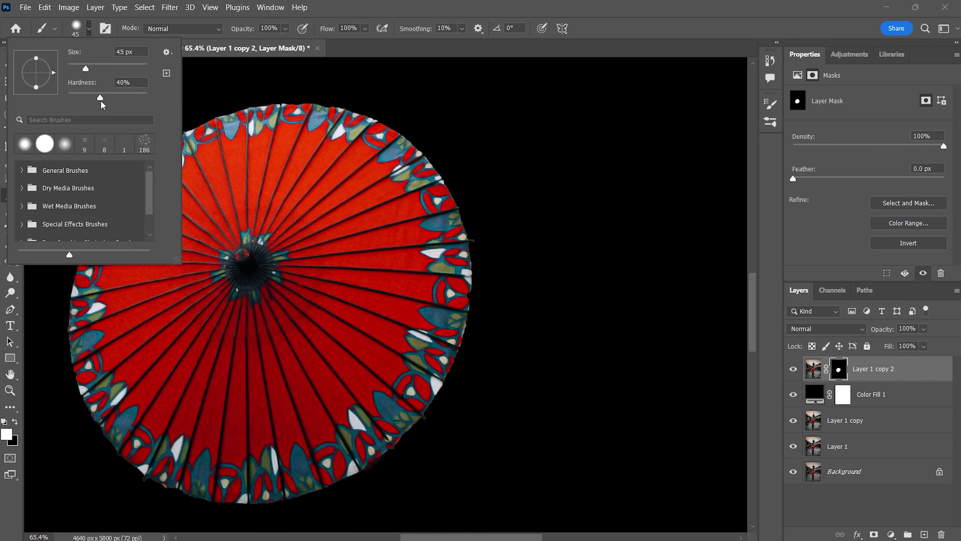
pyautogui.press('Return')
pyautogui.scroll(5, 159, 193)
pyautogui.scroll(3, 161, 190)
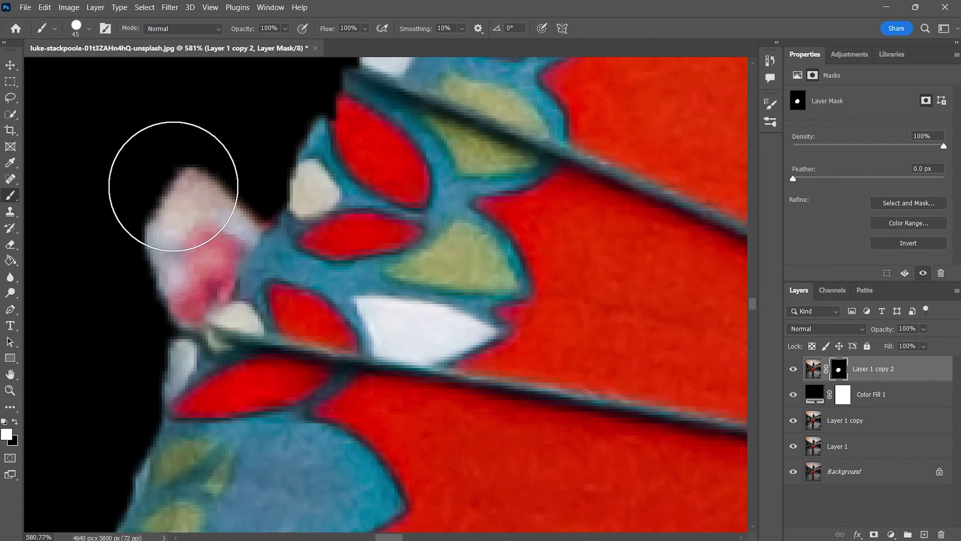
pyautogui.press('[')
pyautogui.press('[')
pyautogui.press('[')
pyautogui.moveTo(196, 187)
pyautogui.mouseDown()
pyautogui.moveTo(161, 261)
pyautogui.moveTo(238, 209)
pyautogui.mouseUp()
pyautogui.press('[')
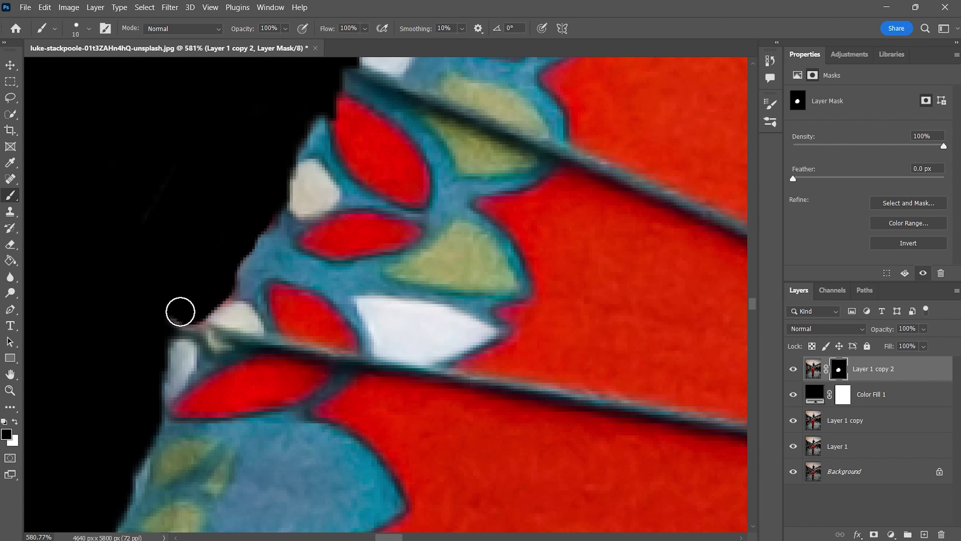
pyautogui.scroll(-1, 172, 377)
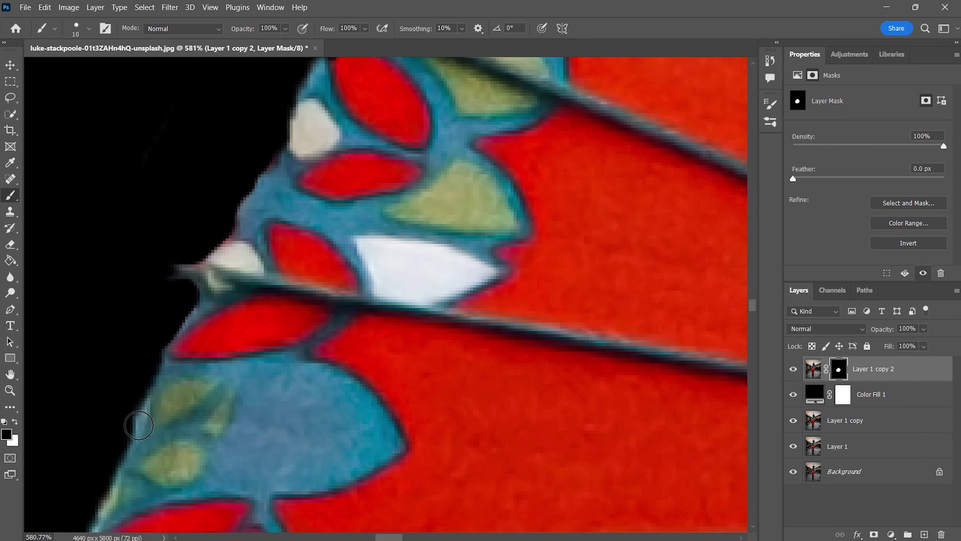
pyautogui.scroll(-2, 151, 402)
pyautogui.scroll(-2, 182, 413)
pyautogui.scroll(-1, 206, 396)
pyautogui.scroll(-1, 206, 396)
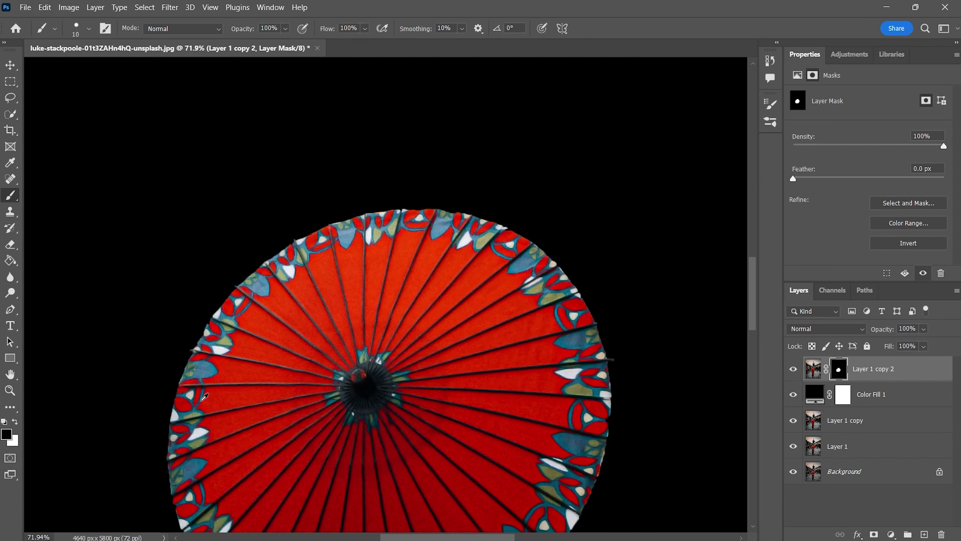
pyautogui.scroll(-1, 216, 401)
pyautogui.scroll(-1, 226, 407)
pyautogui.scroll(-1, 235, 413)
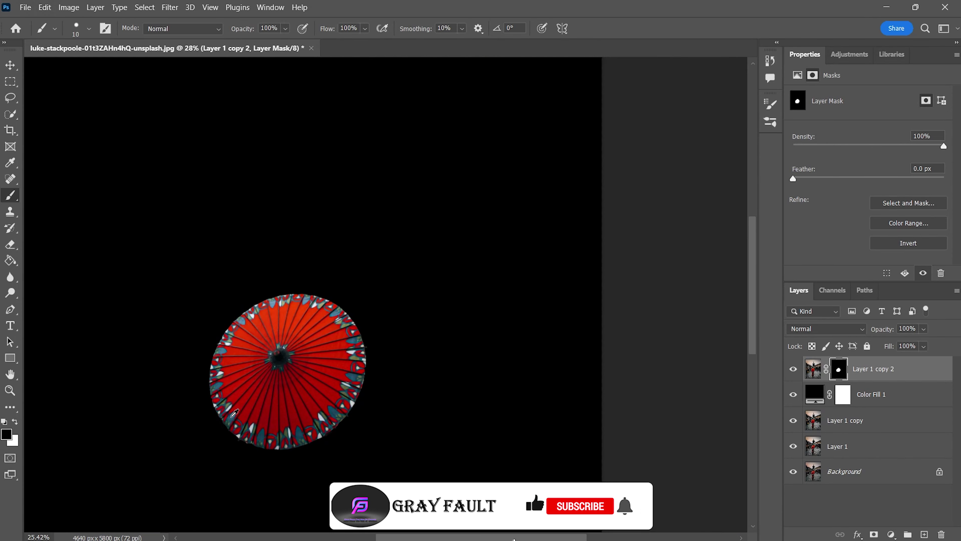
# Delete the temporary black fill and apply the umbrella's layer mask permanently
pyautogui.click(906, 400)
pyautogui.press('Delete')
pyautogui.scroll(-2, 364, 324)
pyautogui.scroll(-1, 364, 324)
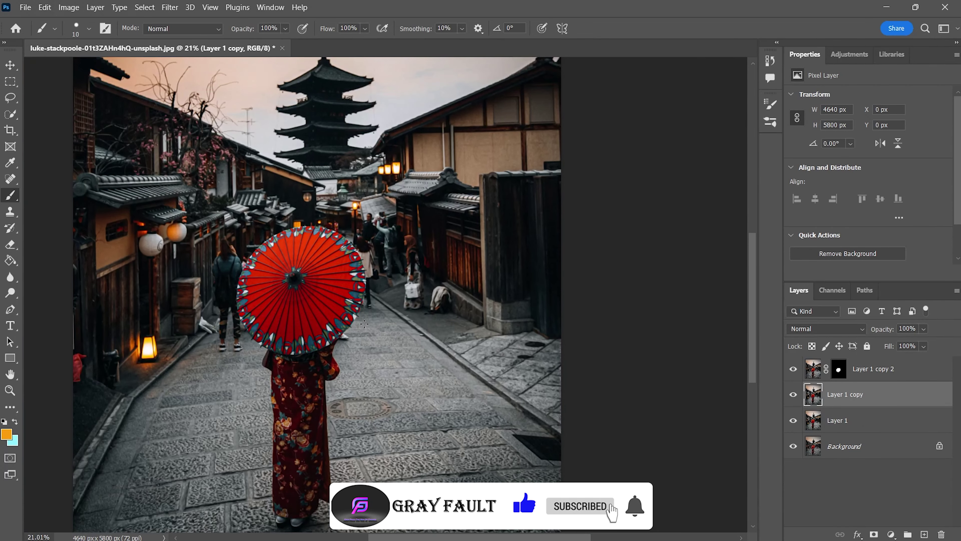
pyautogui.scroll(-1, 364, 324)
pyautogui.rightClick(839, 369)
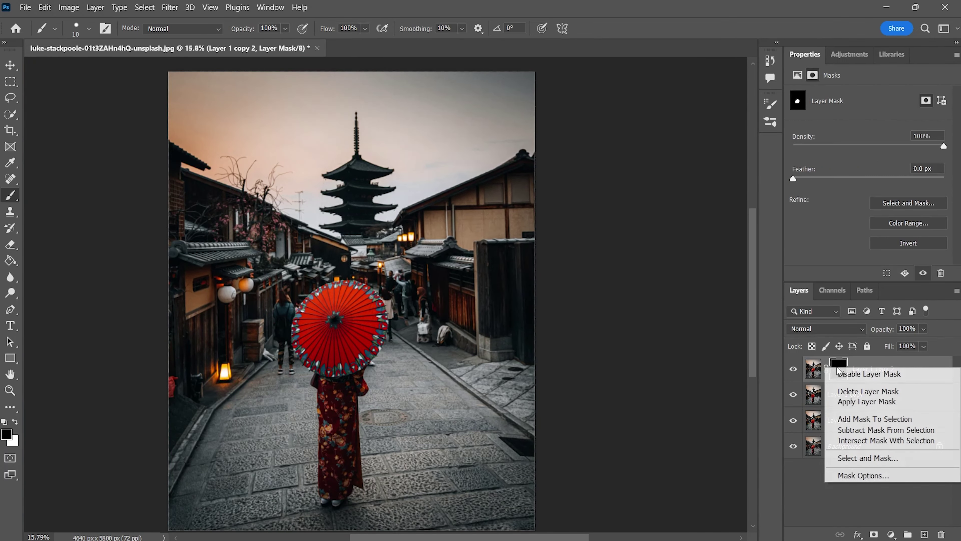
pyautogui.click(851, 398)
pyautogui.click(891, 534)
# Add a Levels adjustment with output white at 132 and darker midtones
pyautogui.click(880, 363)
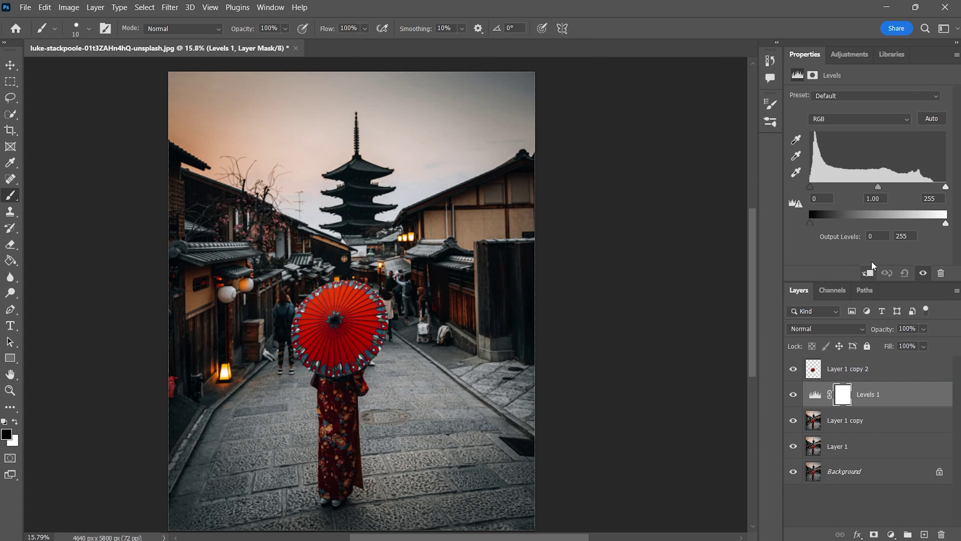
pyautogui.moveTo(947, 223); pyautogui.dragTo(880, 223)
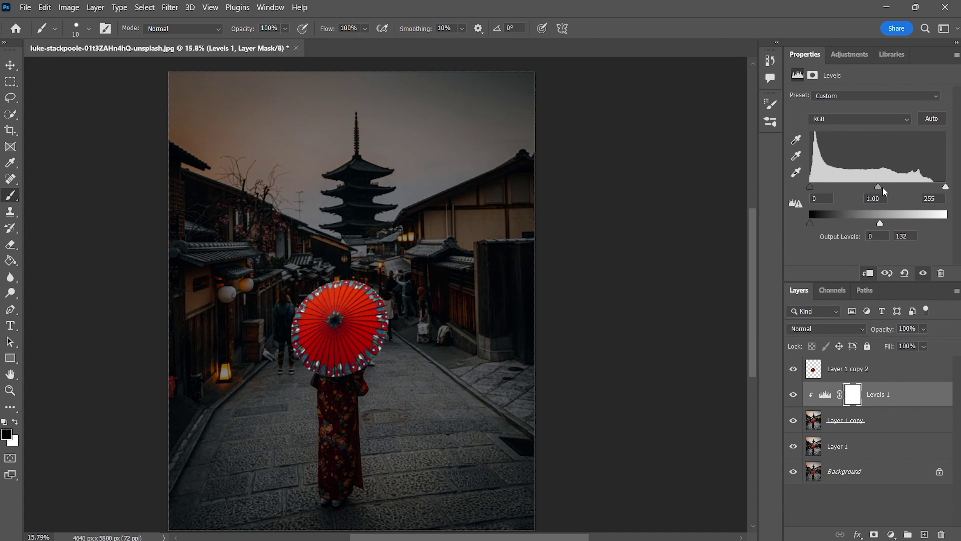
pyautogui.moveTo(877, 186); pyautogui.dragTo(892, 187)
# Target the Levels mask and size a soft brush to restore the lower-left lantern
pyautogui.click(854, 396)
pyautogui.scroll(5, 233, 392)
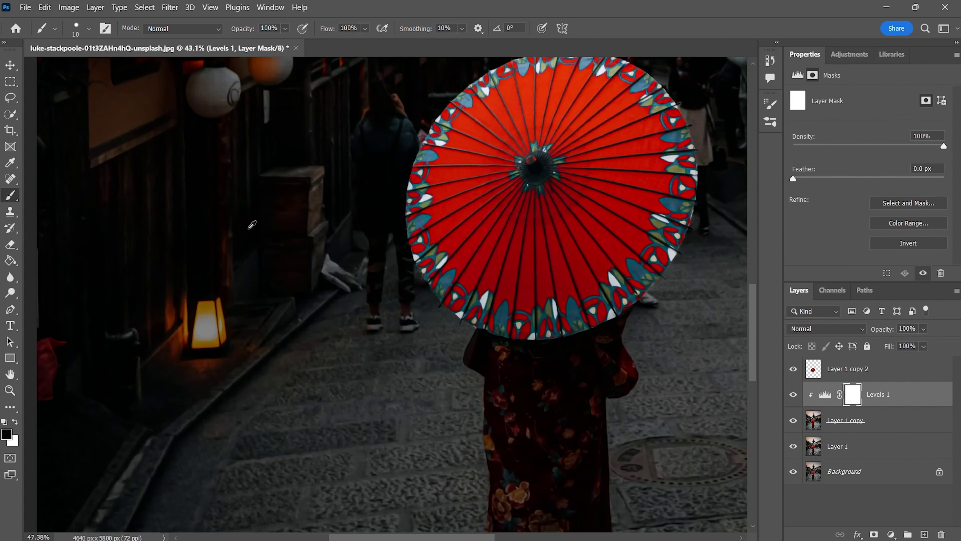
pyautogui.click(89, 29)
pyautogui.press('Return')
pyautogui.scroll(3, 261, 327)
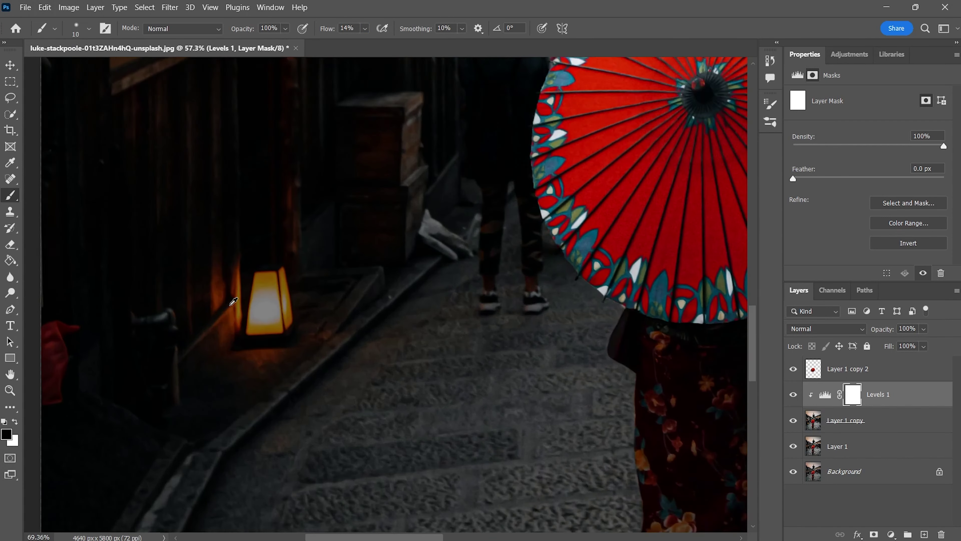
pyautogui.scroll(2, 299, 313)
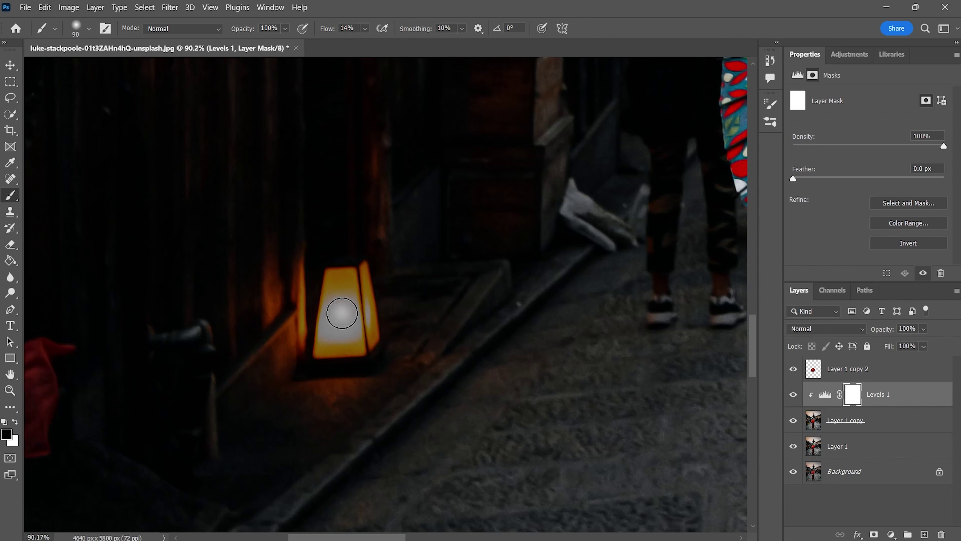
pyautogui.press(']')
pyautogui.press(']')
pyautogui.press(']')
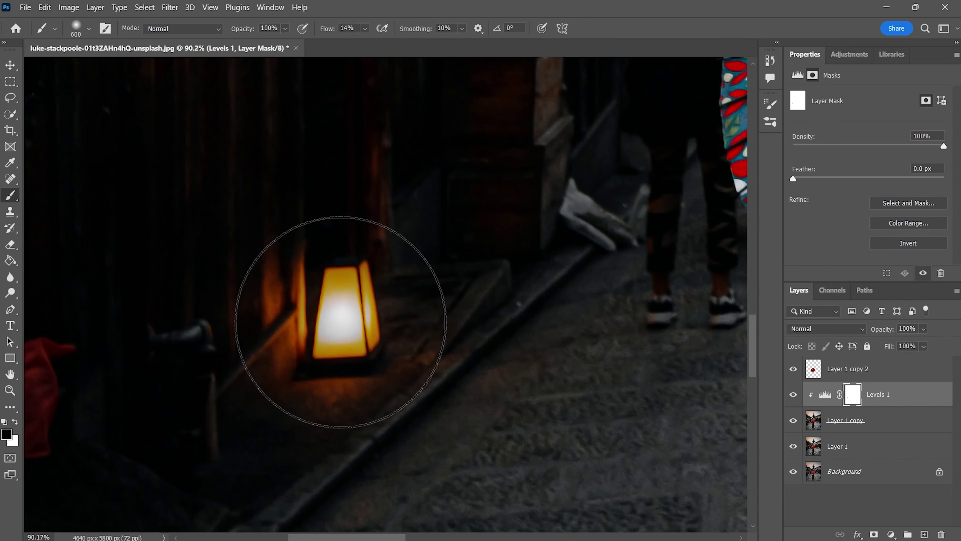
pyautogui.press(']')
pyautogui.press(']')
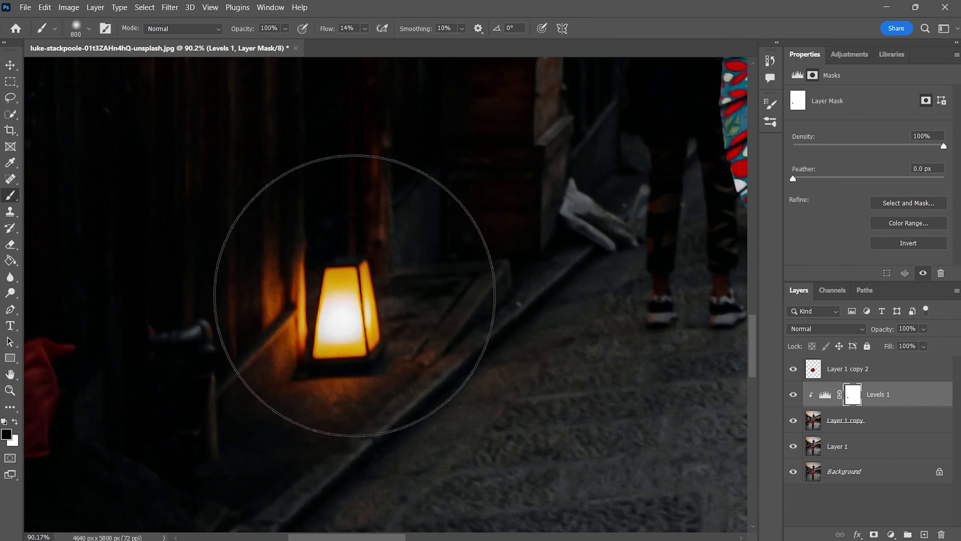
pyautogui.press(']')
pyautogui.press('[')
pyautogui.press('[')
pyautogui.press('[')
pyautogui.scroll(-3, 333, 295)
# Paint black on the Levels 1 mask over the orange paper lantern and hanging lanterns
pyautogui.scroll(-2, 299, 314)
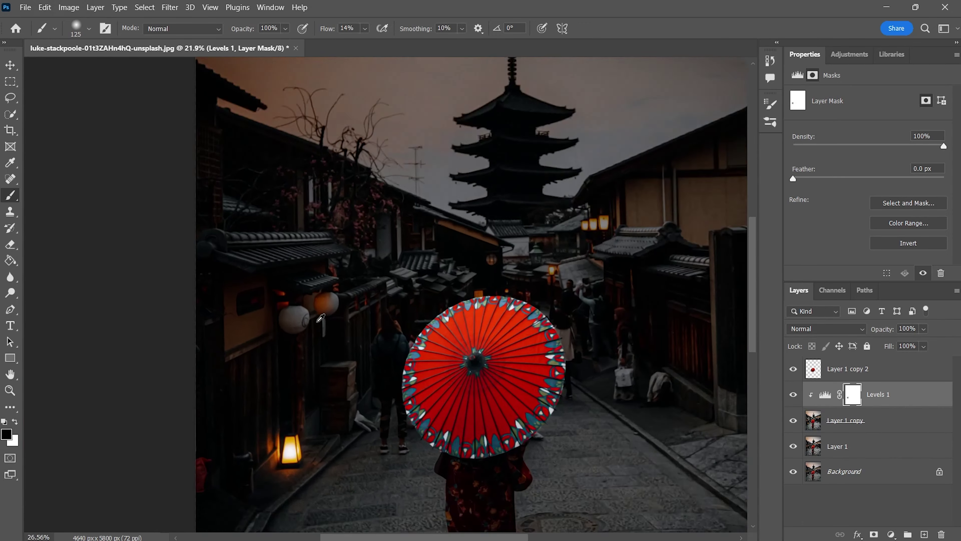
pyautogui.scroll(4, 278, 296)
pyautogui.scroll(3, 277, 297)
pyautogui.moveTo(429, 276)
pyautogui.mouseDown()
pyautogui.moveTo(450, 322)
pyautogui.moveTo(402, 302)
pyautogui.mouseUp()
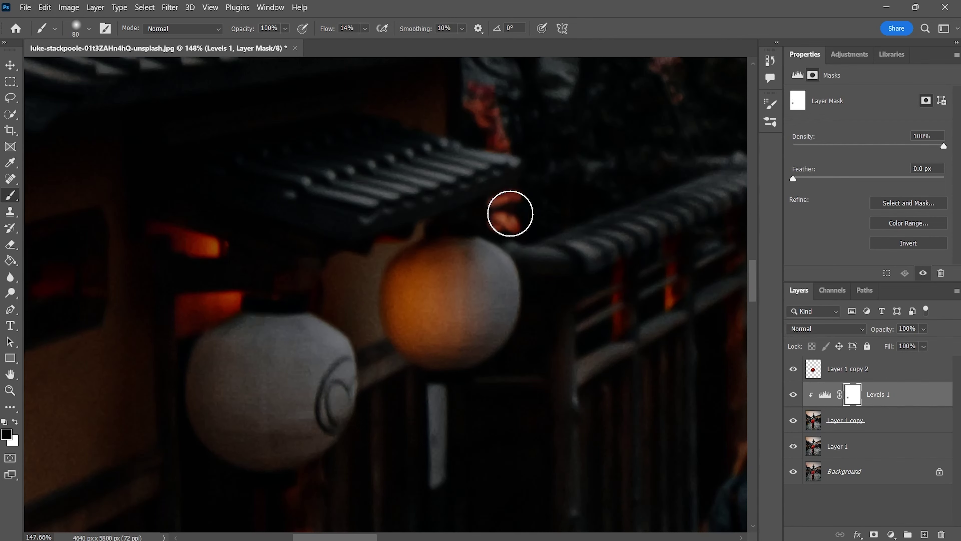
pyautogui.scroll(2, 590, 280)
pyautogui.scroll(2, 565, 277)
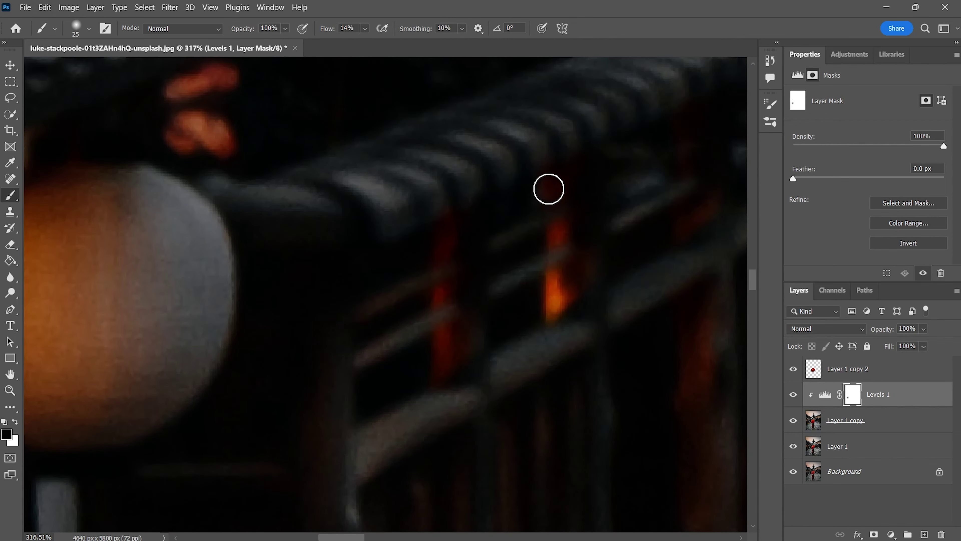
pyautogui.scroll(-3, 467, 234)
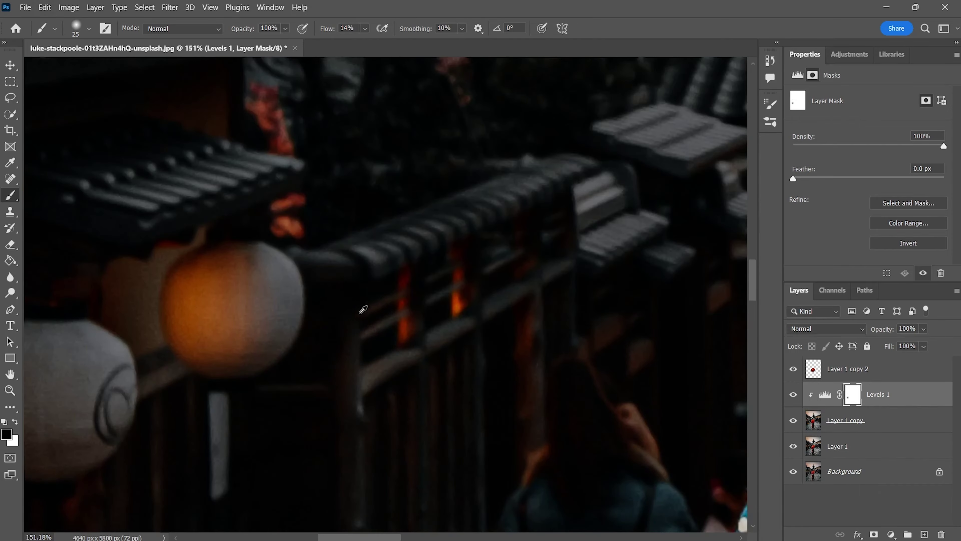
pyautogui.scroll(-2, 360, 311)
pyautogui.scroll(-3, 515, 354)
pyautogui.scroll(-1, 533, 376)
pyautogui.scroll(3, 549, 273)
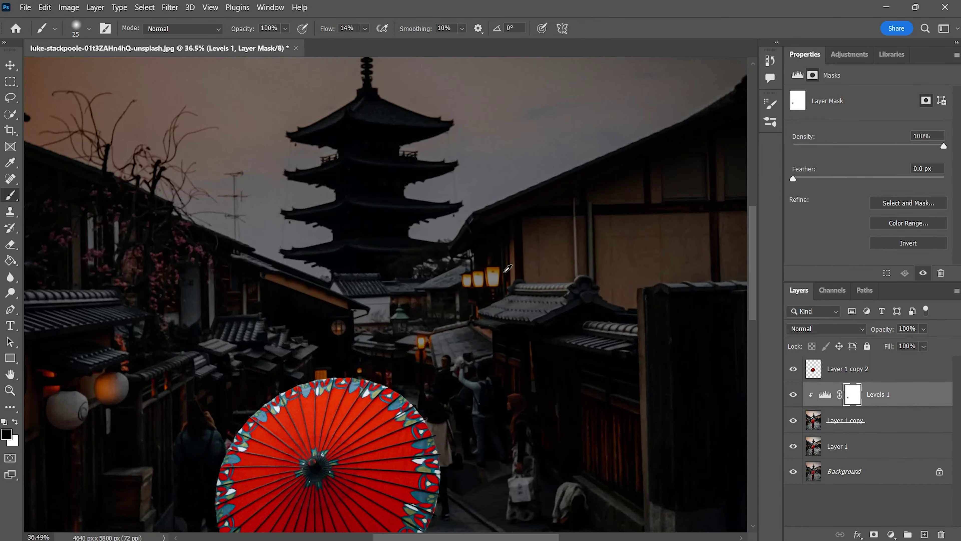
pyautogui.scroll(4, 511, 267)
pyautogui.scroll(2, 482, 263)
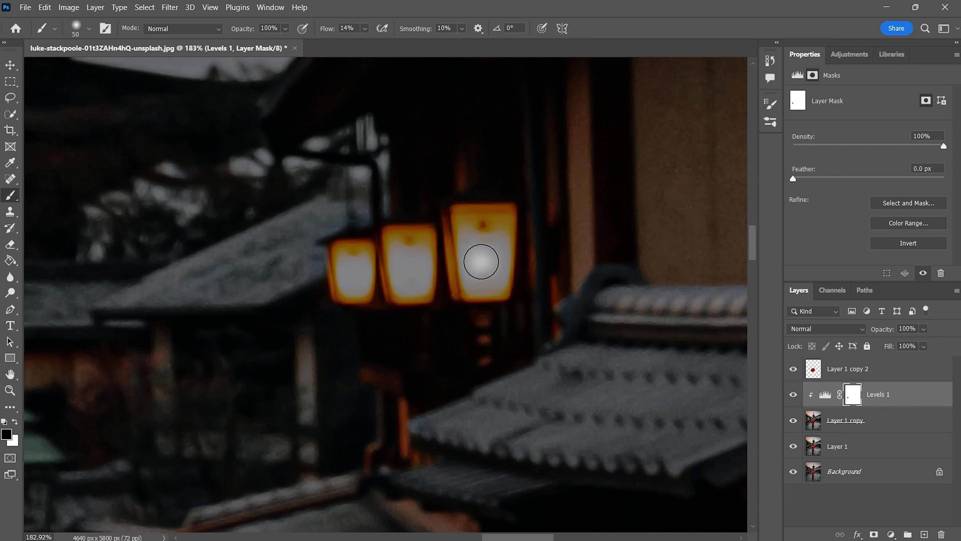
pyautogui.moveTo(482, 261); pyautogui.dragTo(353, 273)
pyautogui.press(']')
pyautogui.press(']')
pyautogui.press(']')
pyautogui.press('[')
pyautogui.press('[')
pyautogui.press('[')
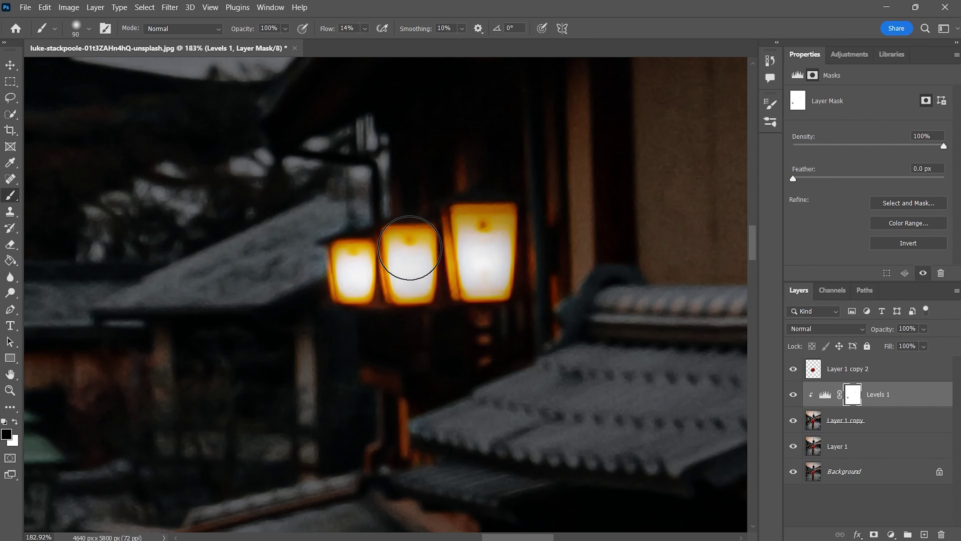
pyautogui.press(']')
pyautogui.press(']')
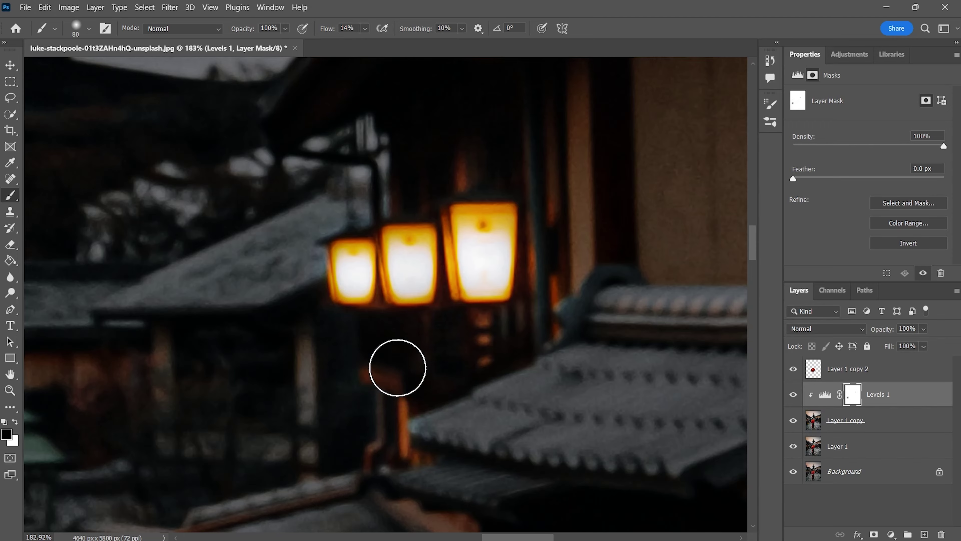
# With a larger brush, reveal the glow spilling below the lantern
pyautogui.scroll(-5, 458, 451)
pyautogui.scroll(-2, 370, 457)
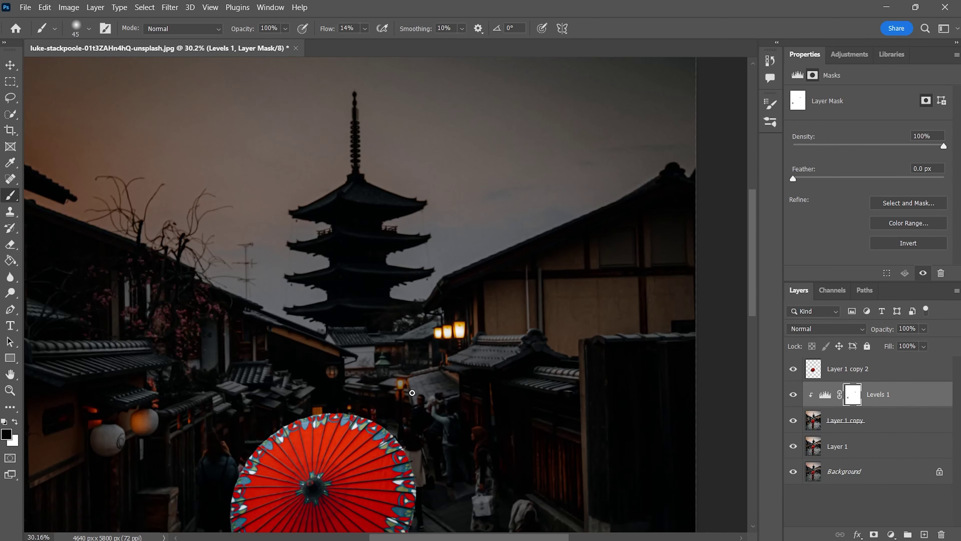
pyautogui.scroll(5, 370, 457)
pyautogui.scroll(3, 370, 457)
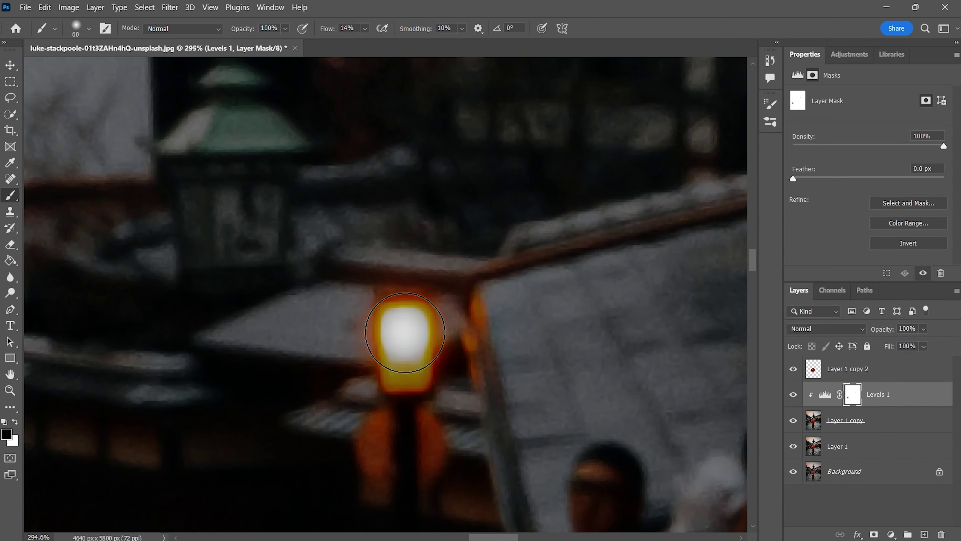
pyautogui.press(']')
pyautogui.press(']')
pyautogui.press(']')
pyautogui.press(']')
pyautogui.press(']')
pyautogui.press(']')
pyautogui.moveTo(429, 343)
pyautogui.mouseDown()
pyautogui.moveTo(397, 451)
pyautogui.moveTo(409, 361)
pyautogui.mouseUp()
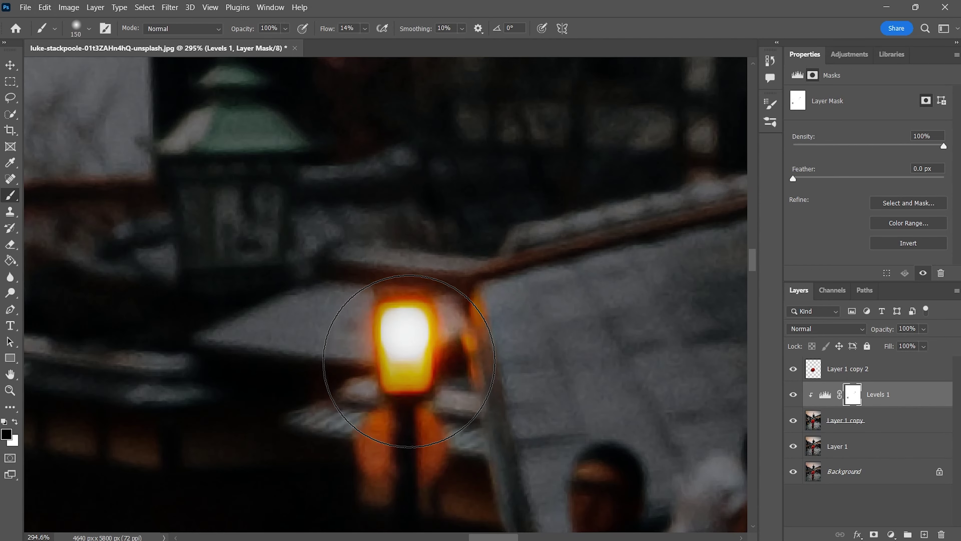
# With a smaller brush, paint over the small square lantern so it glows again
pyautogui.press('[')
pyautogui.press('[')
pyautogui.press('[')
pyautogui.scroll(-6, 359, 407)
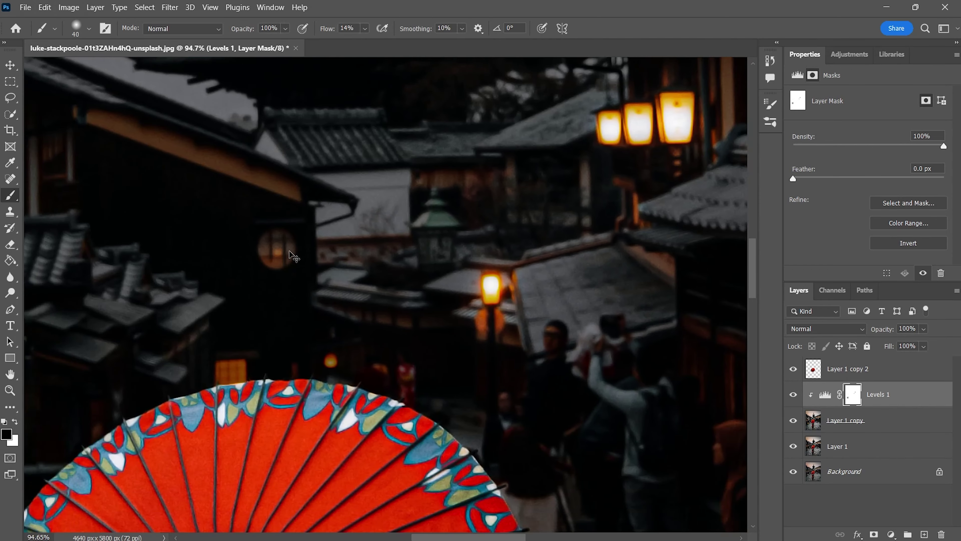
pyautogui.scroll(3, 291, 255)
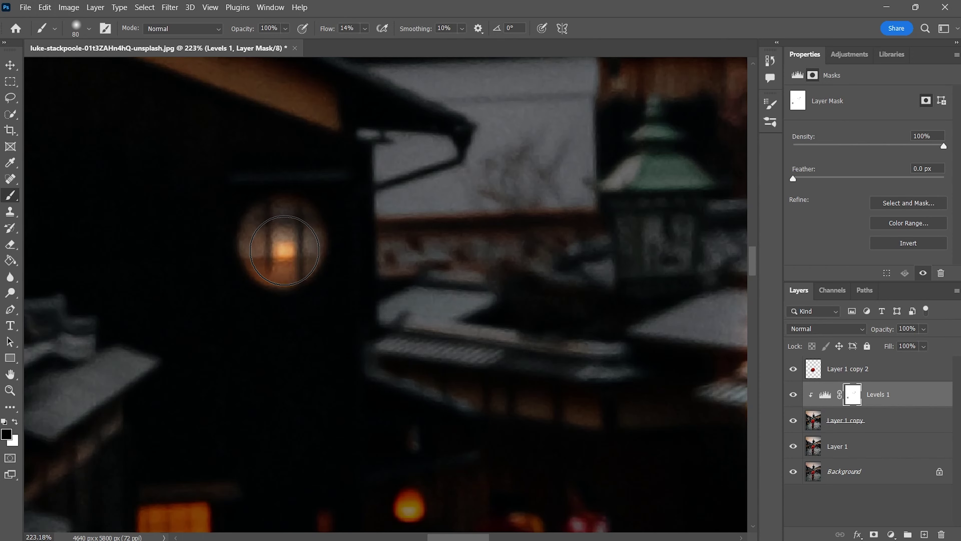
pyautogui.scroll(-3, 423, 458)
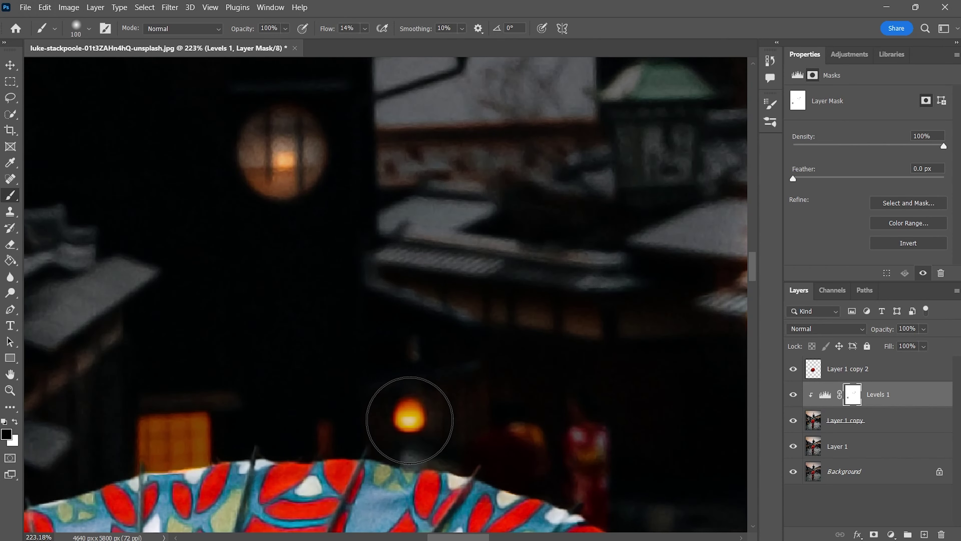
pyautogui.scroll(-2, 287, 381)
pyautogui.moveTo(185, 377)
pyautogui.mouseDown()
pyautogui.moveTo(189, 386)
pyautogui.moveTo(118, 399)
pyautogui.mouseUp()
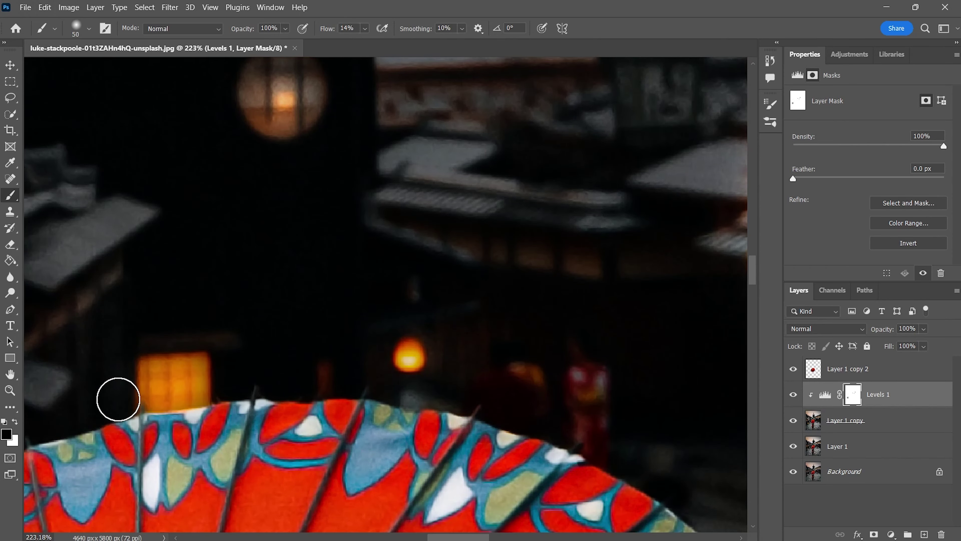
pyautogui.scroll(-5, 155, 387)
pyautogui.scroll(-4, 246, 375)
pyautogui.scroll(-3, 341, 360)
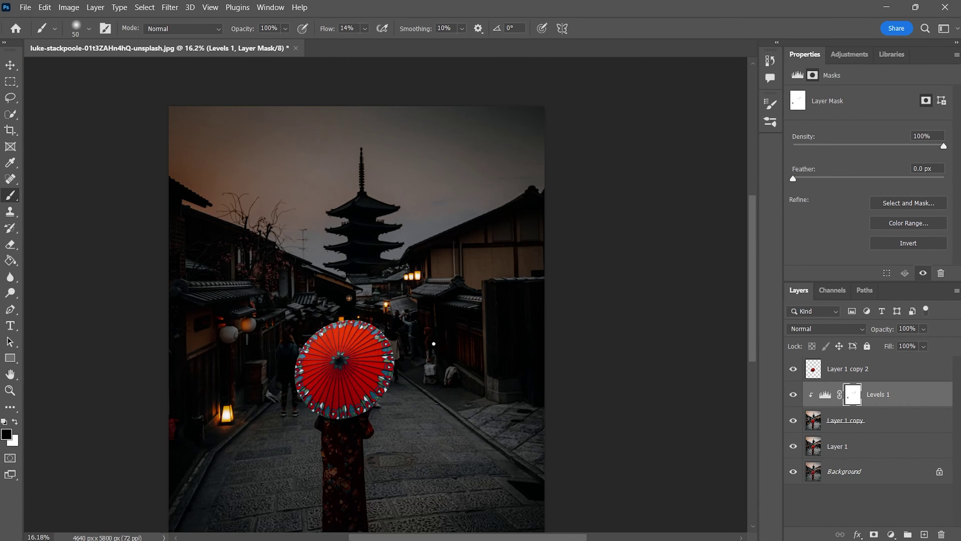
pyautogui.scroll(-2, 428, 345)
pyautogui.scroll(1, 303, 341)
pyautogui.scroll(2, 208, 334)
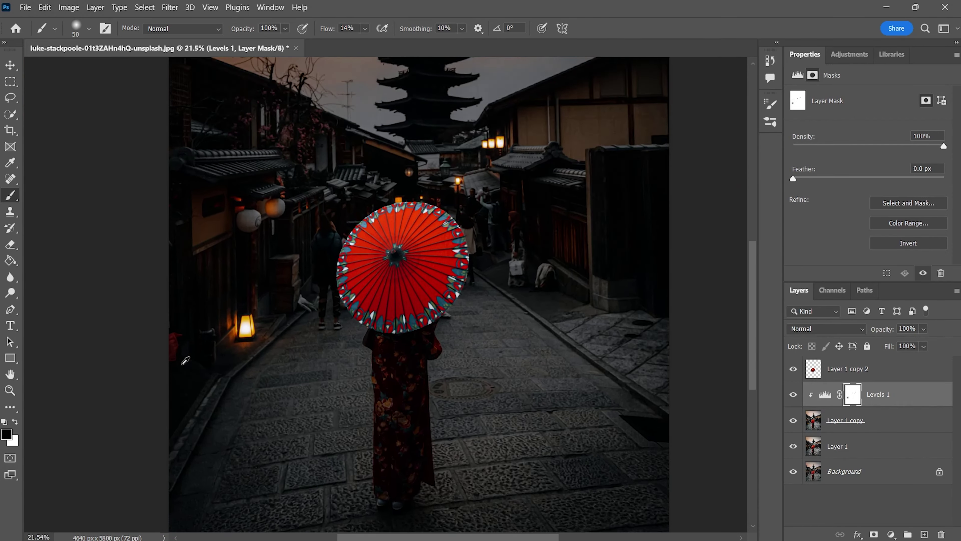
pyautogui.scroll(6, 141, 323)
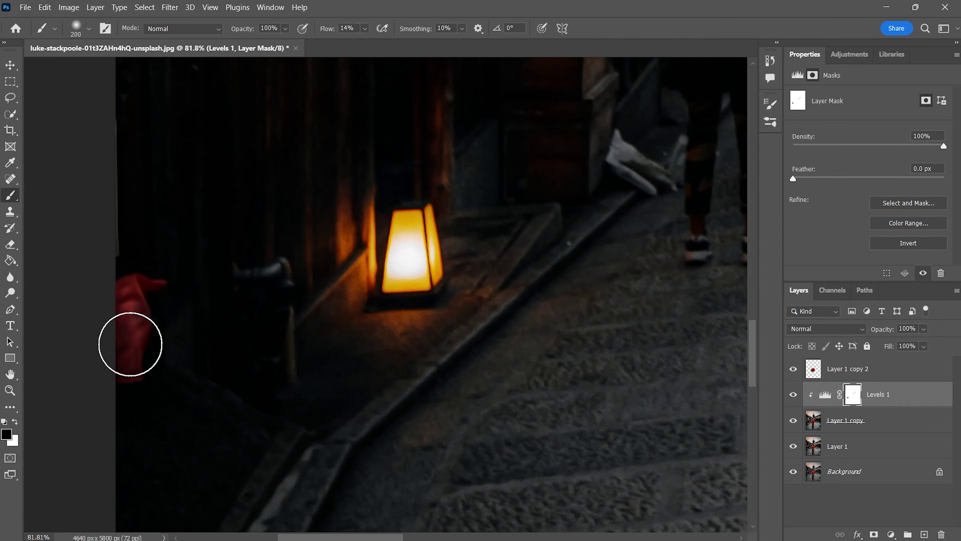
pyautogui.scroll(-2, 199, 375)
pyautogui.scroll(-2, 303, 379)
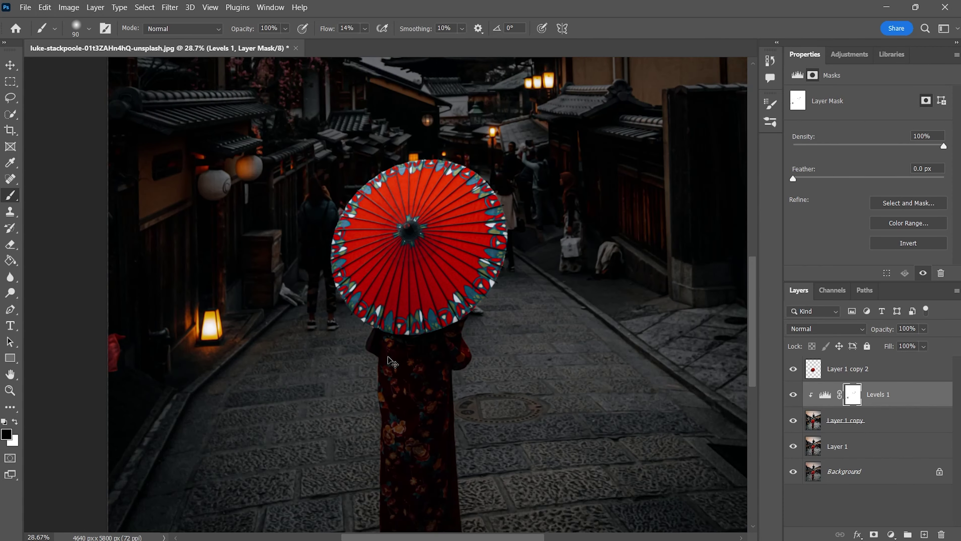
pyautogui.scroll(-1, 416, 378)
# Add a colorized Hue/Saturation layer above the umbrella: Hue 16, Saturation 100, Lightness +8, Color Dodge
pyautogui.click(843, 375)
pyautogui.click(891, 534)
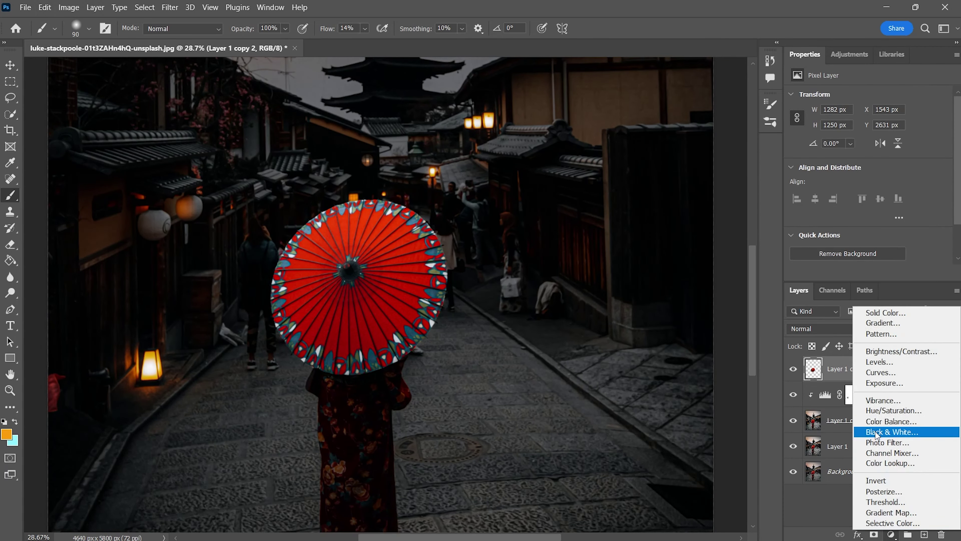
pyautogui.click(886, 411)
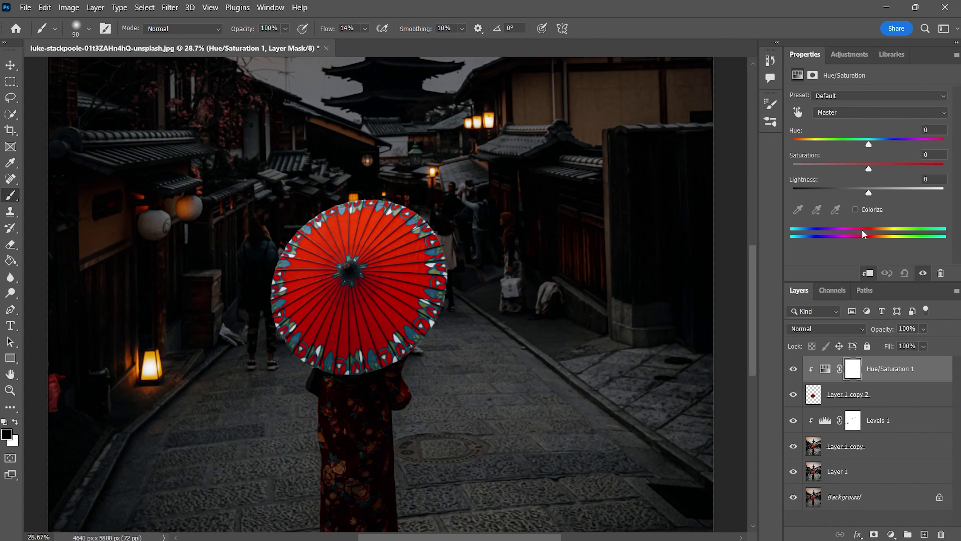
pyautogui.click(856, 210)
pyautogui.moveTo(831, 169); pyautogui.dragTo(882, 169)
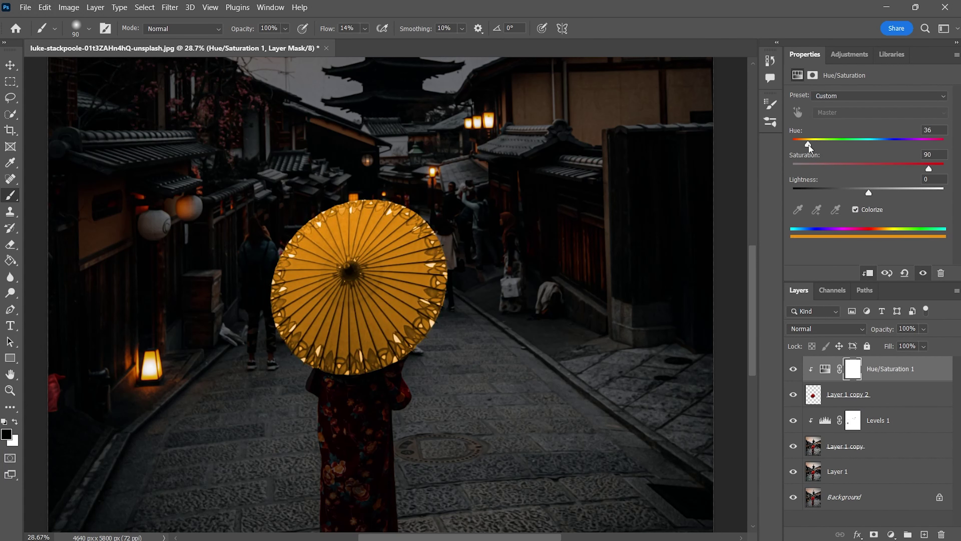
pyautogui.moveTo(808, 145); pyautogui.dragTo(800, 145)
pyautogui.moveTo(929, 168); pyautogui.dragTo(959, 170)
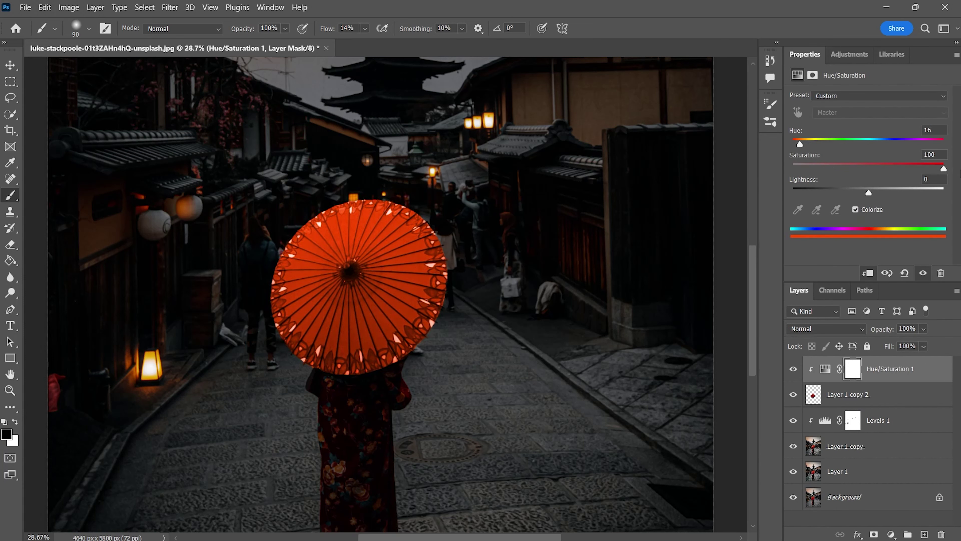
pyautogui.moveTo(869, 193); pyautogui.dragTo(874, 192)
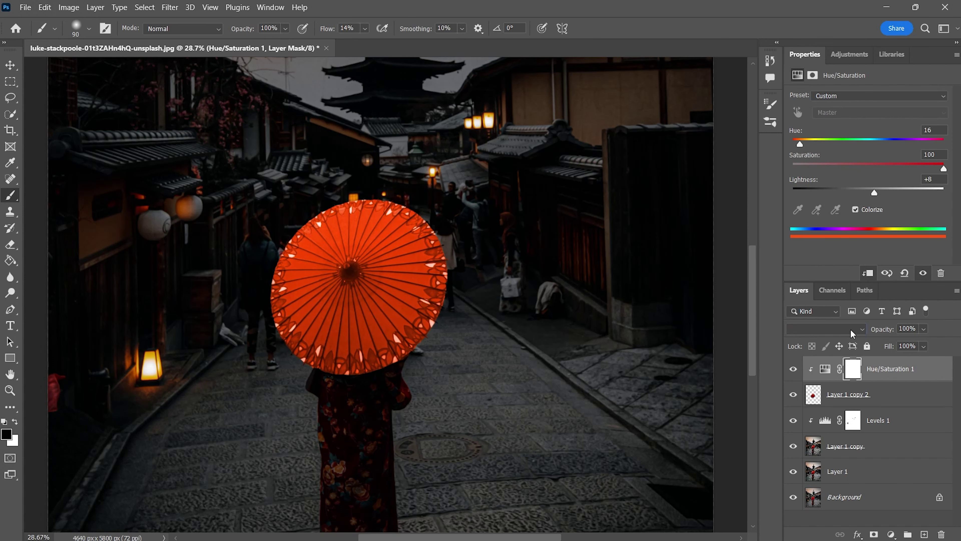
pyautogui.click(825, 328)
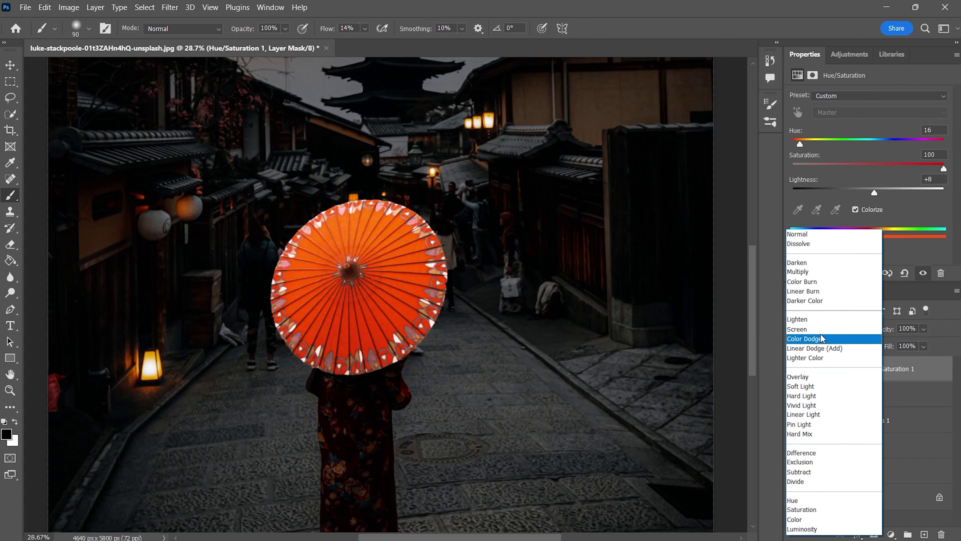
# Adjust the Blend If Underlying Layer slider to spare the umbrella's dark border, then compare before/after
pyautogui.doubleClick(942, 373)
pyautogui.moveTo(622, 382); pyautogui.dragTo(664, 380)
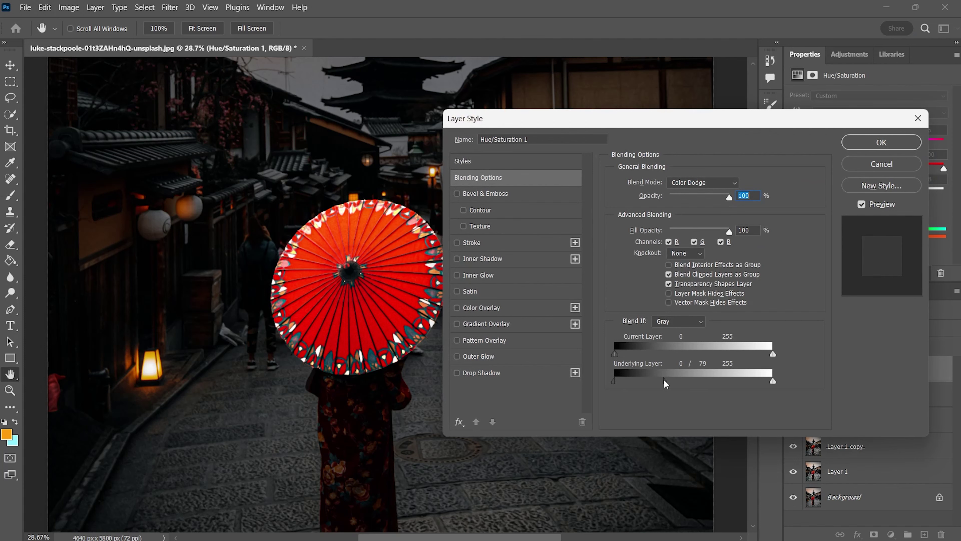
pyautogui.click(894, 141)
pyautogui.click(793, 370)
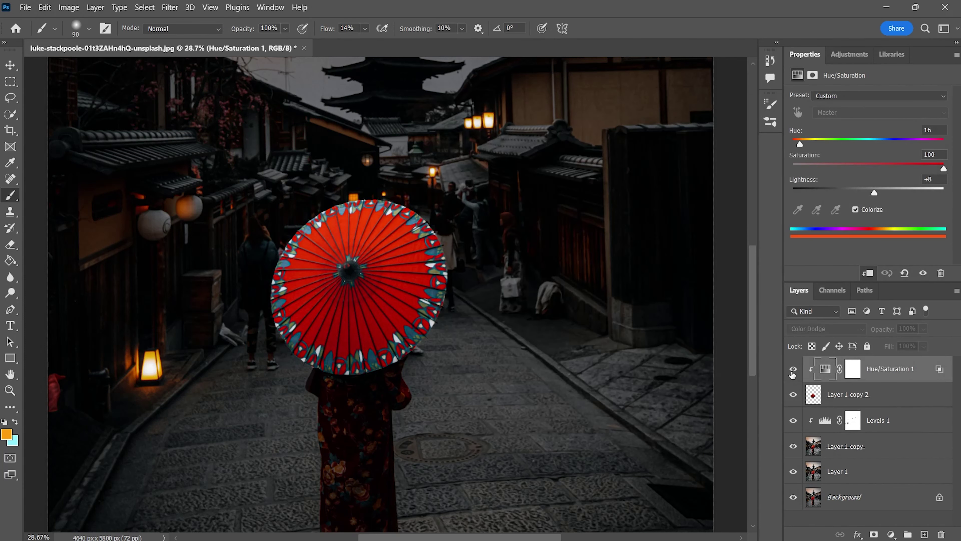
pyautogui.click(794, 369)
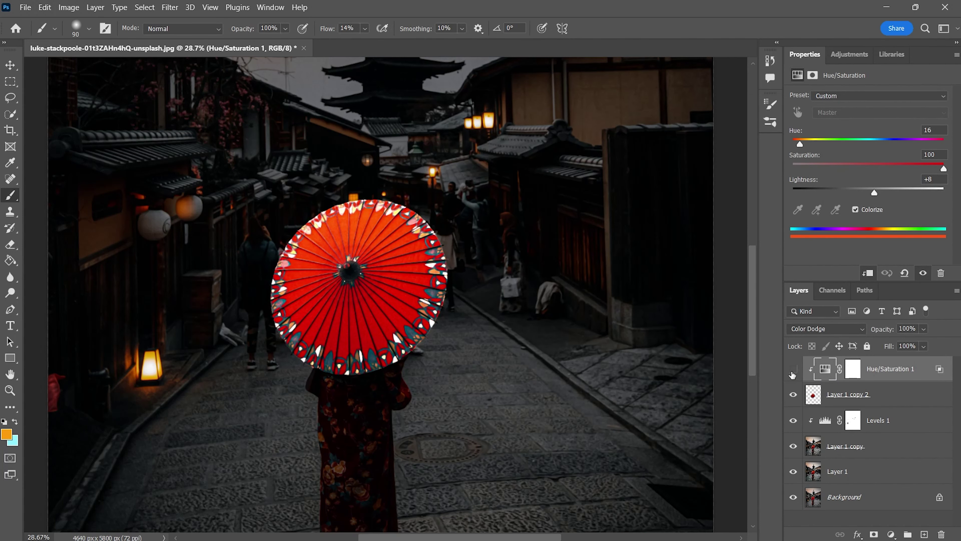
pyautogui.click(794, 369)
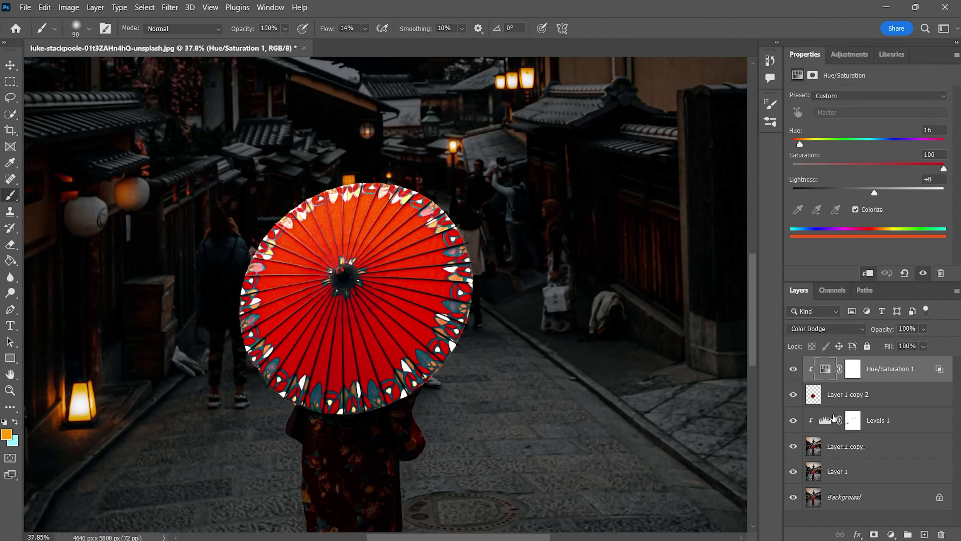
# Add a steep brightening Curves 1 layer, invert its mask, and reveal the umbrella's centre
pyautogui.click(891, 534)
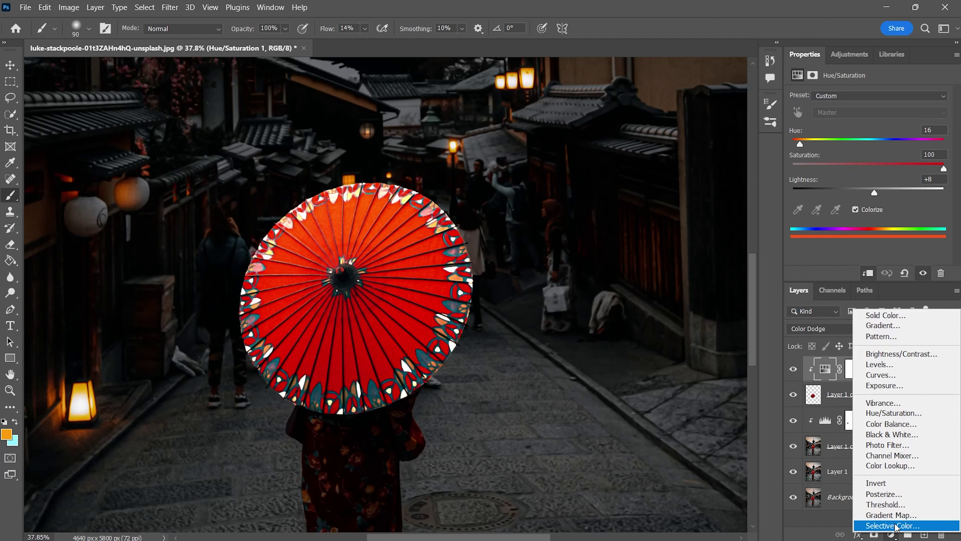
pyautogui.click(881, 374)
pyautogui.moveTo(879, 189); pyautogui.dragTo(847, 188)
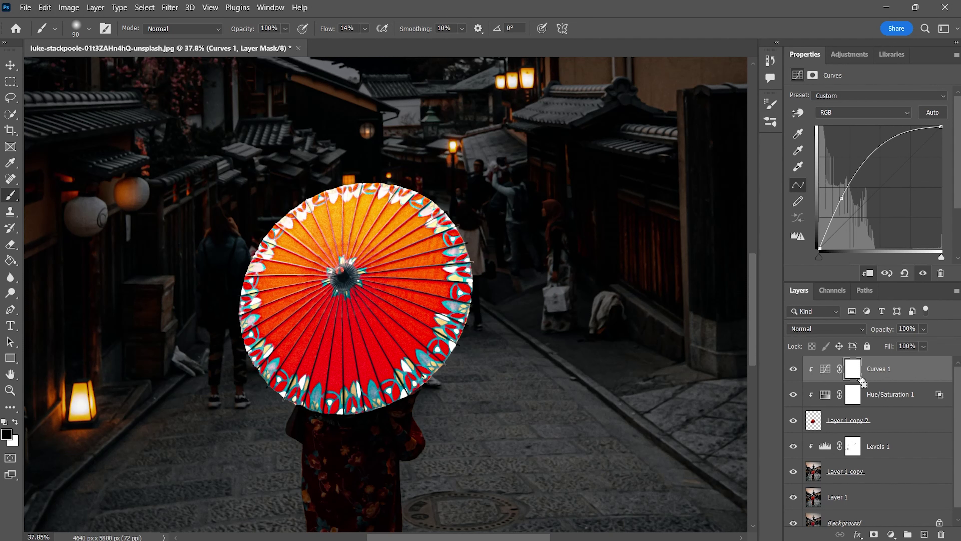
pyautogui.hotkey('ctrl', 'i')
pyautogui.scroll(3, 358, 271)
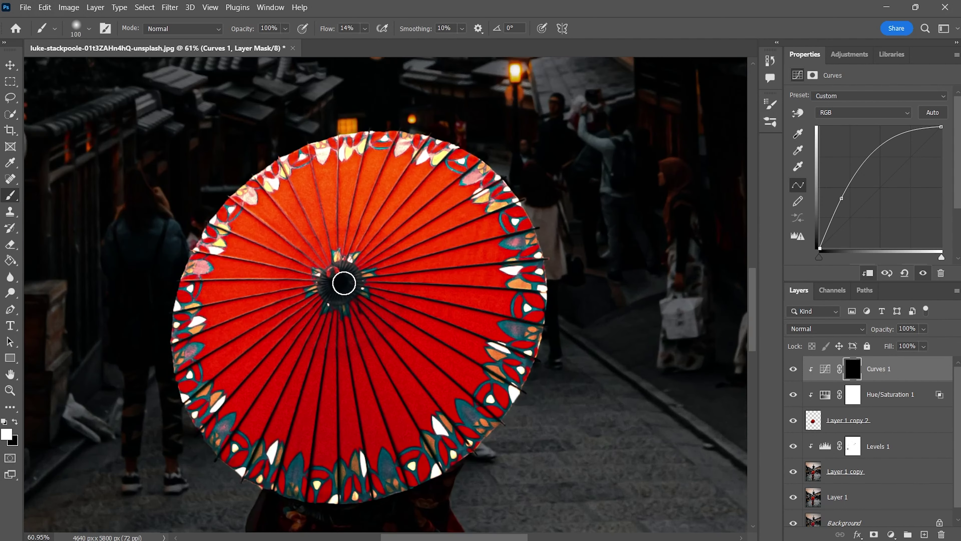
pyautogui.press(']')
pyautogui.press(']')
pyautogui.press(']')
pyautogui.press(']')
pyautogui.press(']')
pyautogui.press(']')
pyautogui.press(']')
pyautogui.press(']')
pyautogui.press('[')
pyautogui.press('[')
pyautogui.press('[')
pyautogui.click(346, 309)
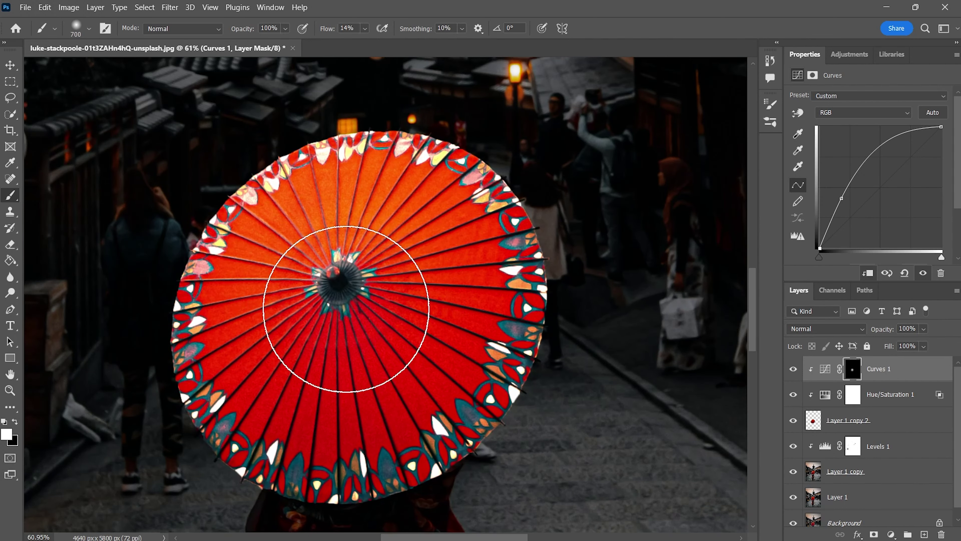
pyautogui.press('[')
pyautogui.press('[')
# Fine-tune Hue/Saturation 1's Blend If range for the dark tones and compare the result
pyautogui.click(839, 388)
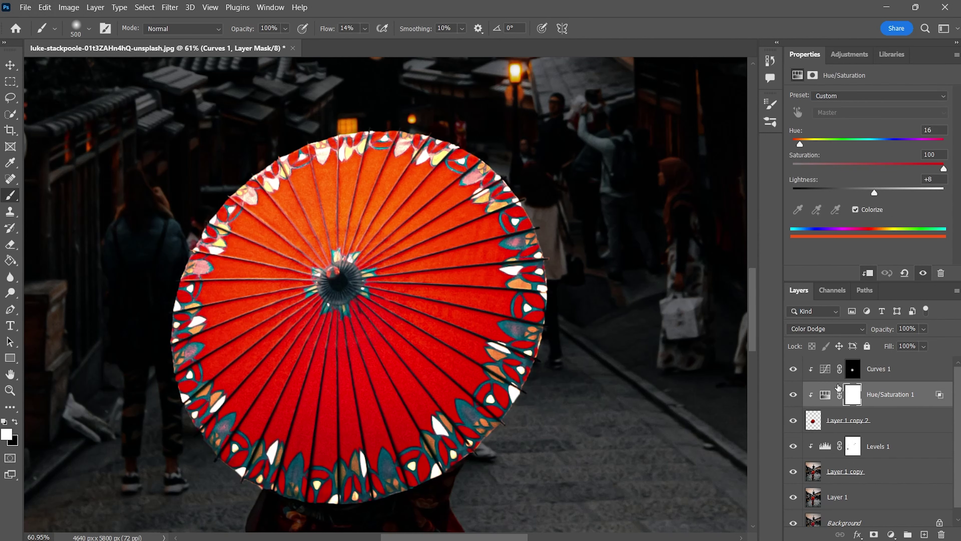
pyautogui.doubleClick(839, 388)
pyautogui.moveTo(657, 382); pyautogui.dragTo(657, 389)
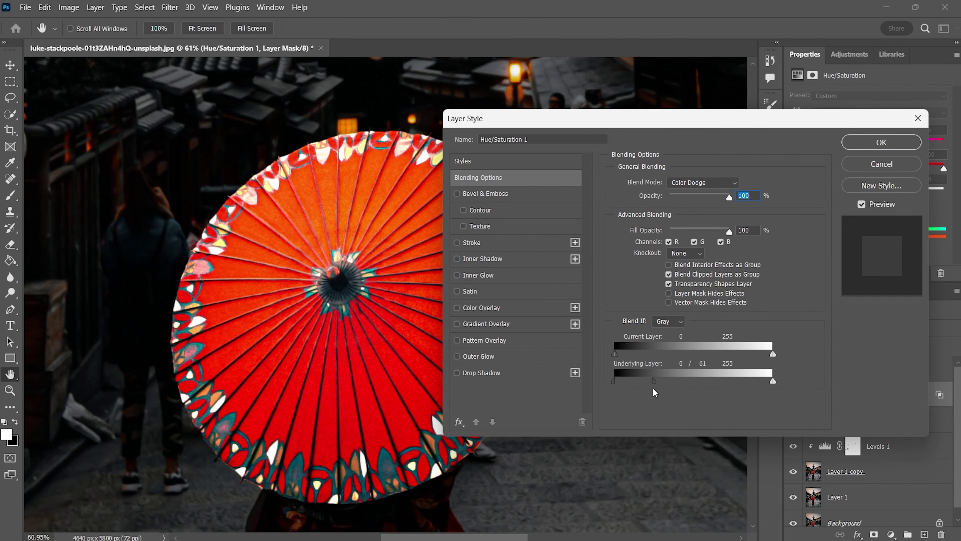
pyautogui.click(877, 141)
pyautogui.click(794, 394)
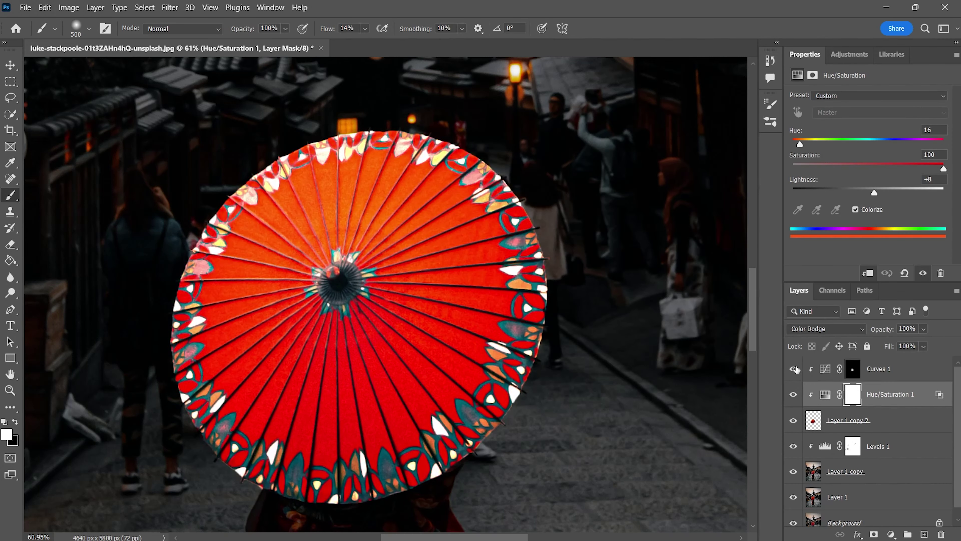
pyautogui.click(795, 369)
pyautogui.click(795, 369)
# Raise the Curves 1 points and nudge the lower point up to brighten the umbrella
pyautogui.click(853, 369)
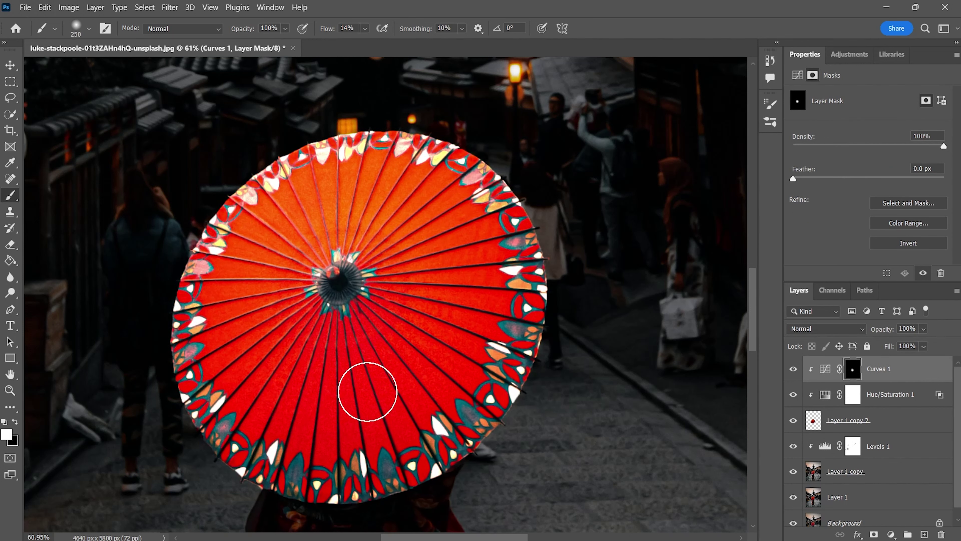
pyautogui.click(825, 369)
pyautogui.moveTo(860, 178); pyautogui.dragTo(854, 169)
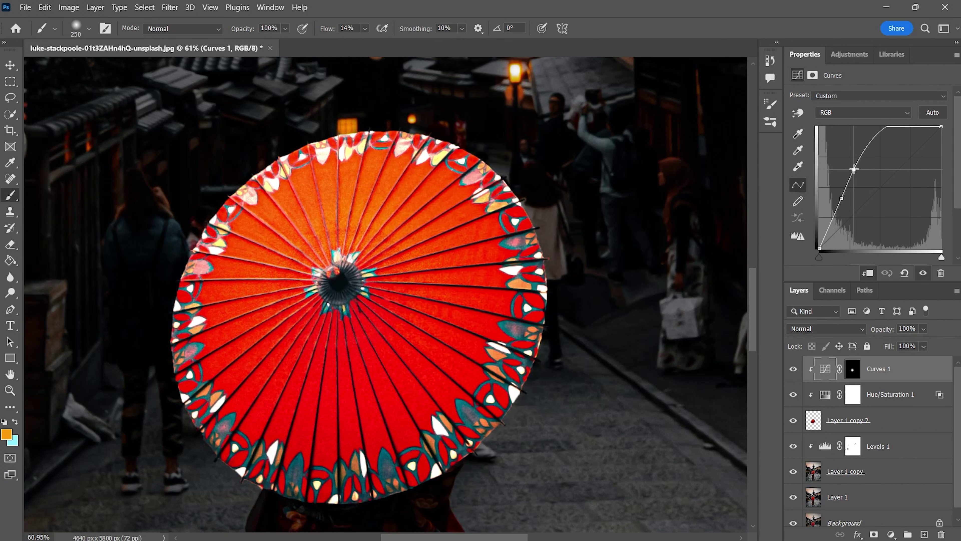
pyautogui.moveTo(844, 203); pyautogui.dragTo(834, 195)
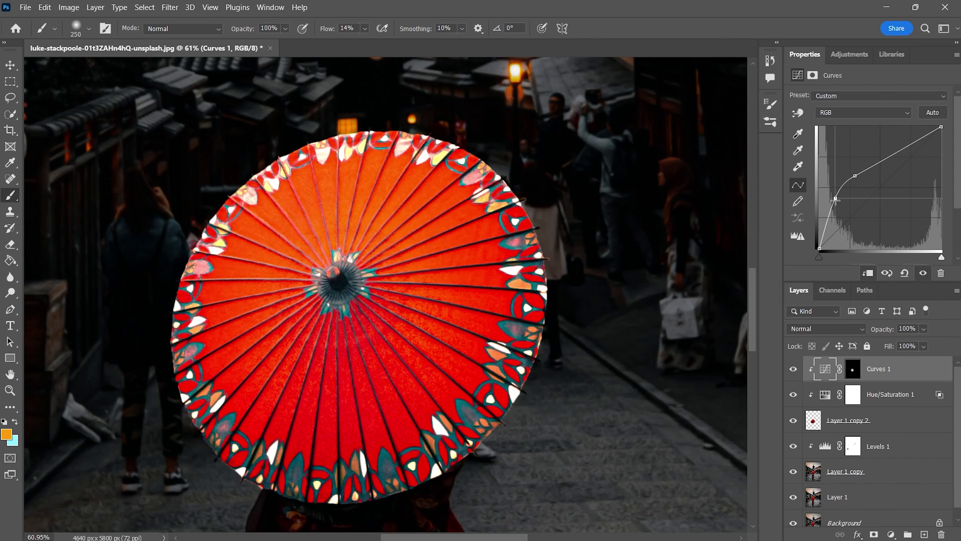
pyautogui.moveTo(836, 199); pyautogui.dragTo(832, 199)
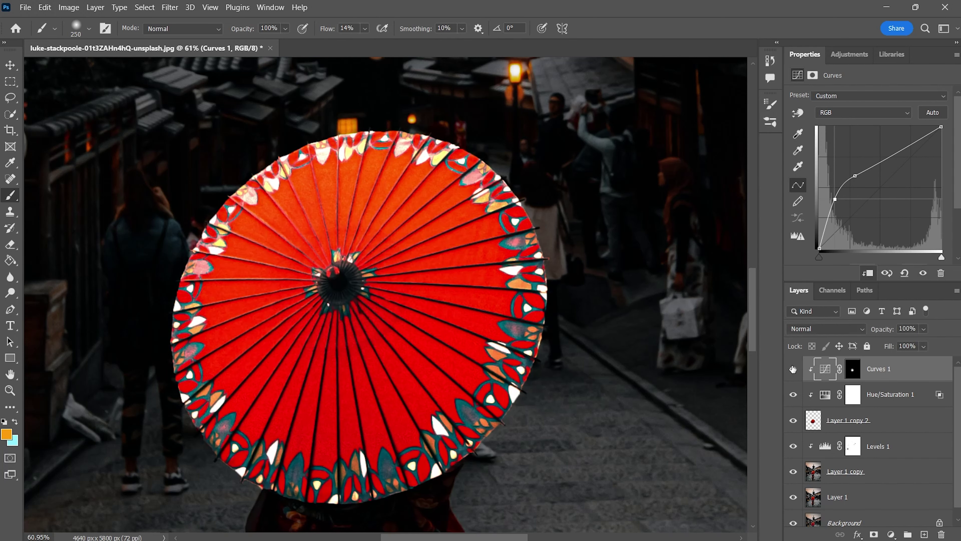
pyautogui.scroll(-3, 420, 303)
pyautogui.scroll(-2, 426, 327)
pyautogui.scroll(3, 426, 326)
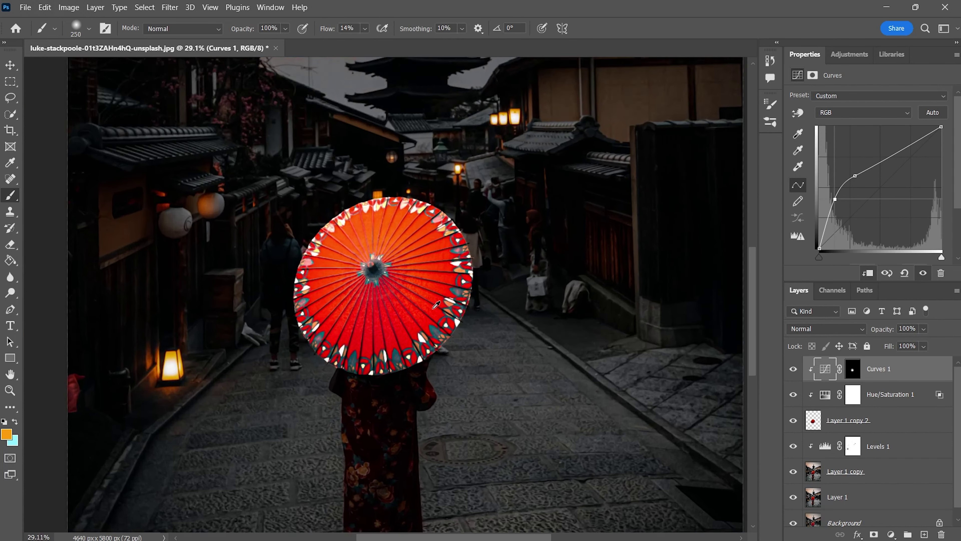
pyautogui.scroll(3, 426, 326)
# Reset default black/white colours and paint black along the umbrella edge on the mask
pyautogui.hotkey('alt', '[')
pyautogui.press('d')
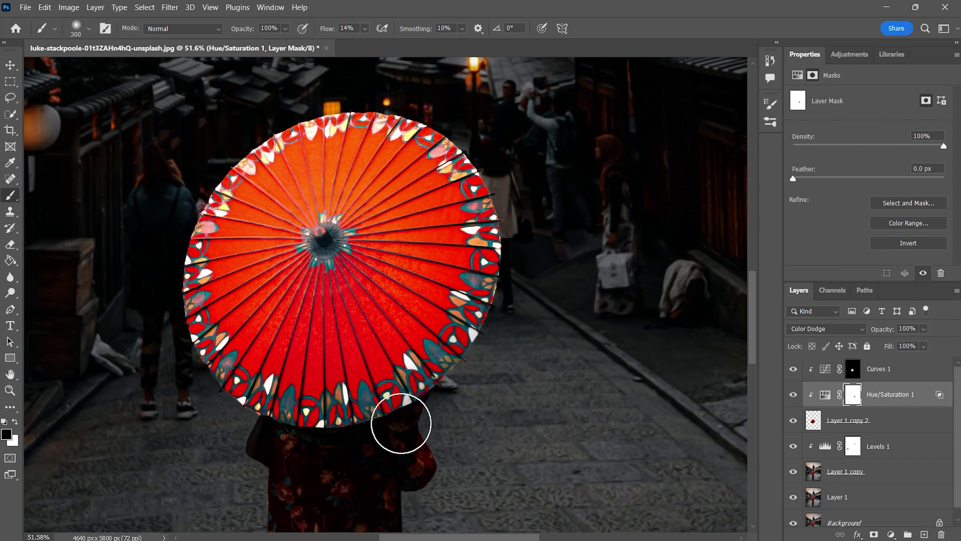
pyautogui.moveTo(251, 425)
pyautogui.mouseDown()
pyautogui.moveTo(221, 408)
pyautogui.moveTo(167, 270)
pyautogui.moveTo(294, 112)
pyautogui.moveTo(393, 100)
pyautogui.moveTo(493, 328)
pyautogui.mouseUp()
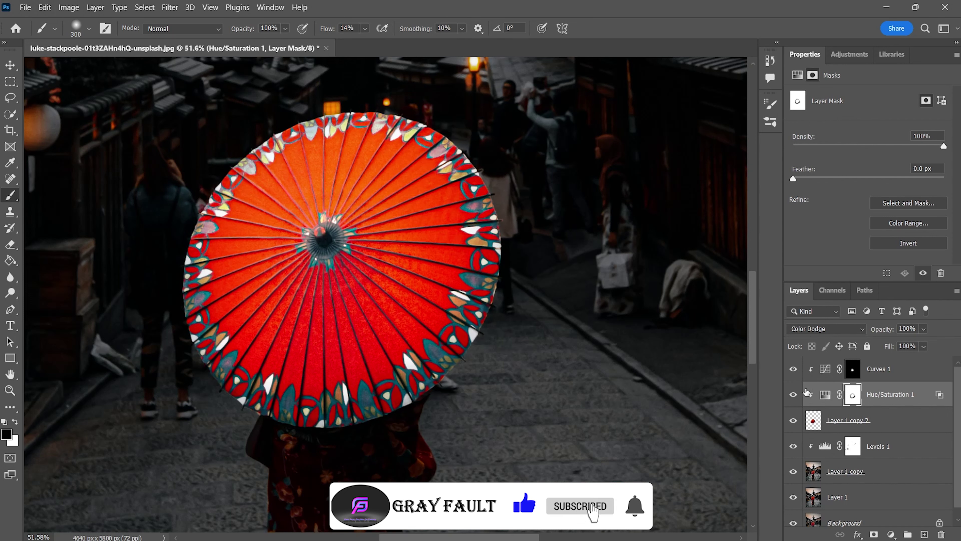
pyautogui.click(792, 395)
pyautogui.click(792, 395)
pyautogui.click(792, 395)
pyautogui.click(792, 395)
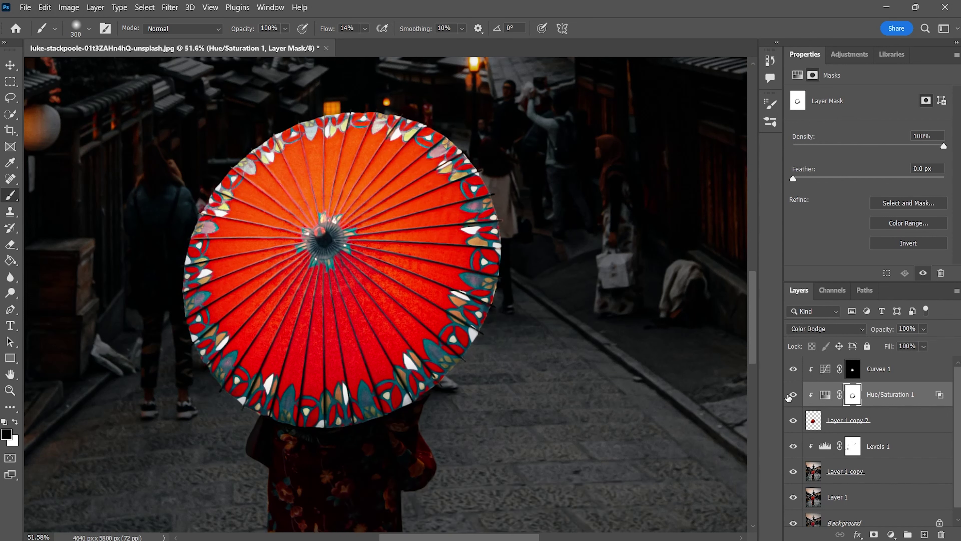
# Raise Hue/Saturation 1 Lightness from +8 to +34 and select its mask
pyautogui.click(825, 395)
pyautogui.moveTo(875, 191); pyautogui.dragTo(894, 192)
pyautogui.click(853, 394)
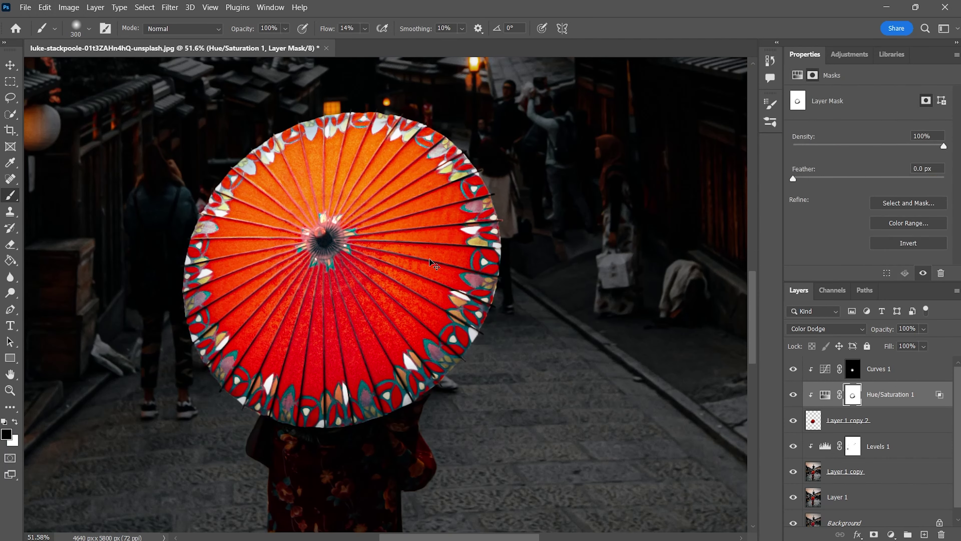
pyautogui.scroll(5, 322, 245)
pyautogui.scroll(-5, 340, 250)
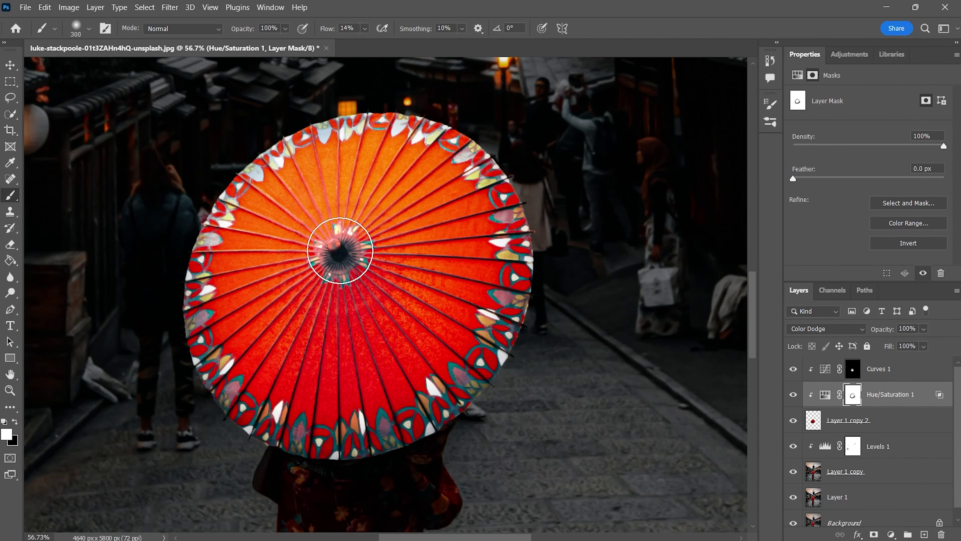
pyautogui.click(792, 394)
pyautogui.click(792, 395)
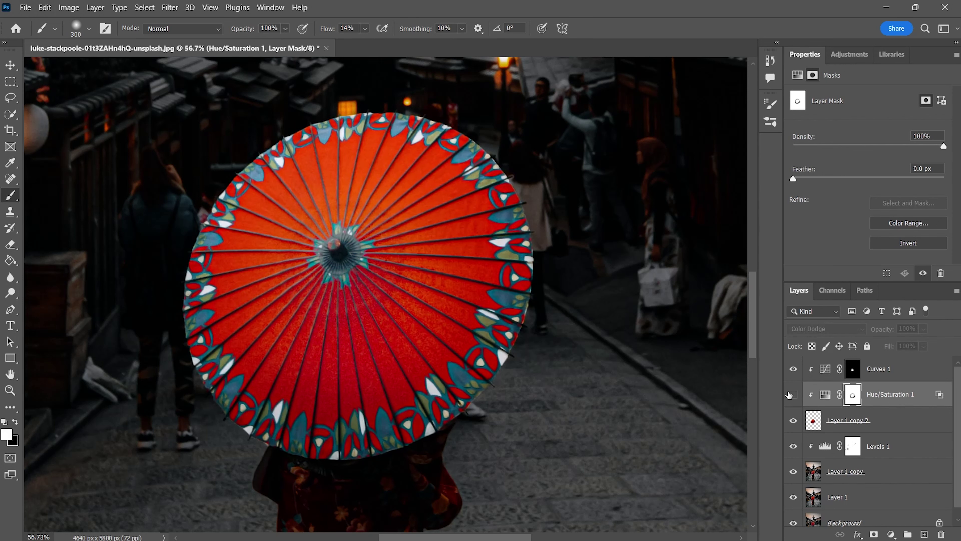
pyautogui.click(793, 395)
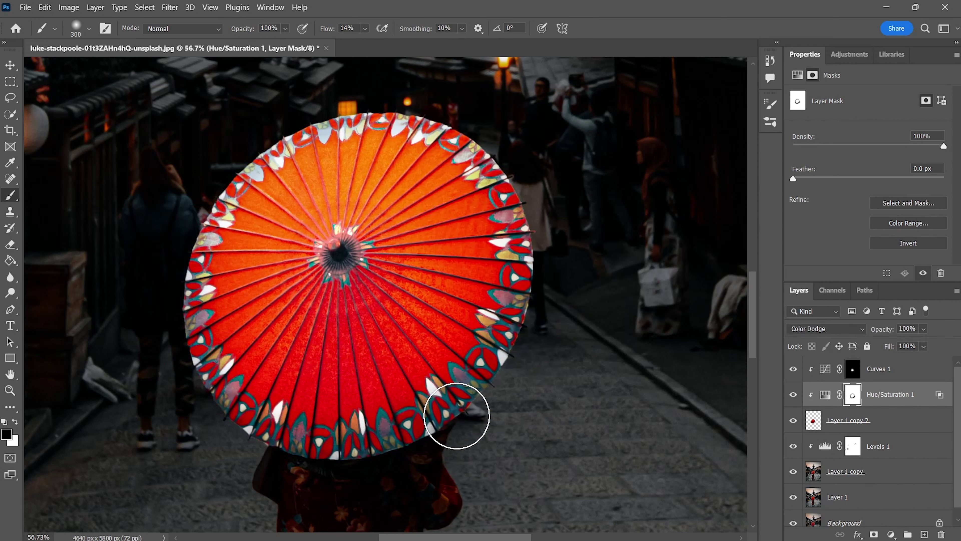
# Paint black across the umbrella's patterned rim on the Hue/Saturation mask, checking before and after
pyautogui.moveTo(176, 310)
pyautogui.mouseDown()
pyautogui.moveTo(230, 150)
pyautogui.moveTo(284, 118)
pyautogui.moveTo(407, 90)
pyautogui.moveTo(533, 359)
pyautogui.mouseUp()
pyautogui.click(793, 394)
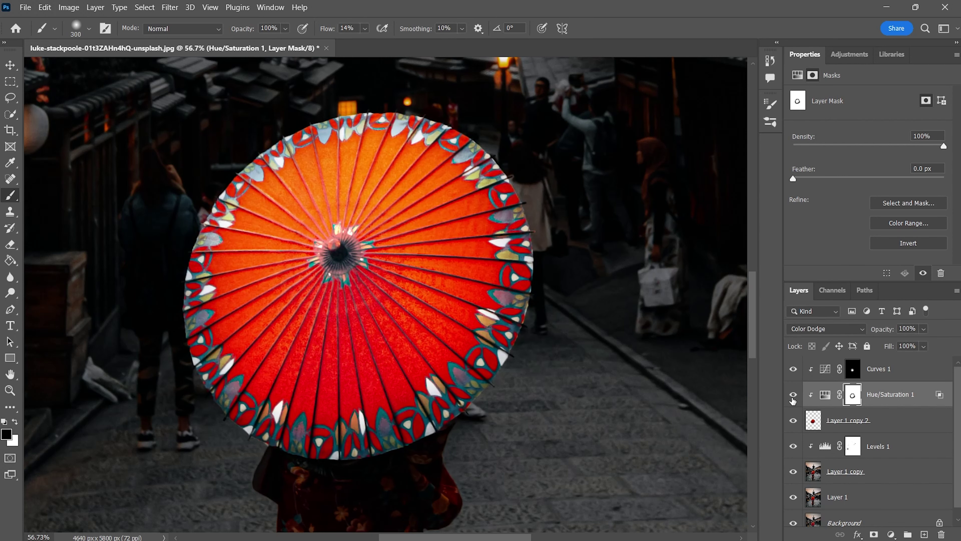
pyautogui.scroll(-3, 445, 373)
pyautogui.click(792, 369)
pyautogui.scroll(-1, 421, 343)
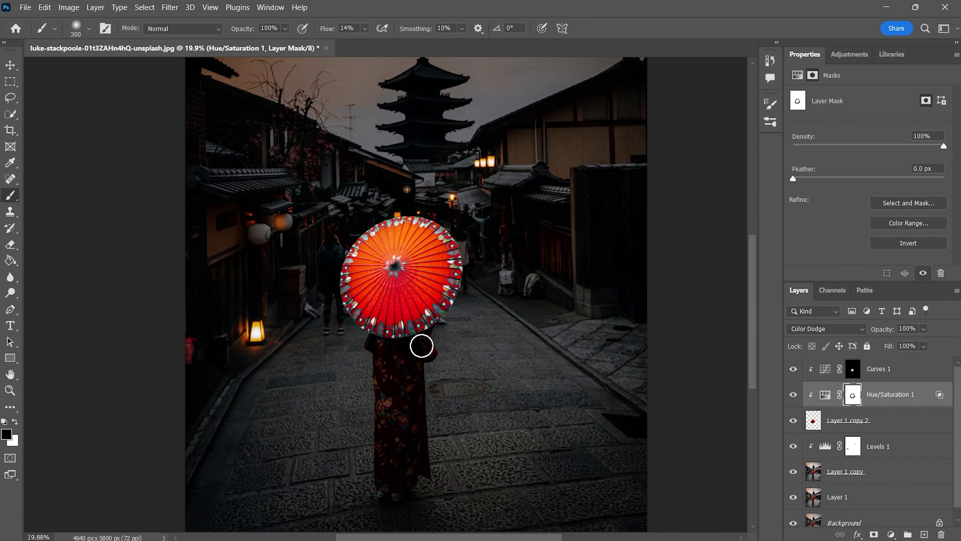
pyautogui.scroll(-1, 421, 343)
# Create Layer 2 above Curves 1 and paint a soft spot in the sampled umbrella orange
pyautogui.scroll(-1, 420, 344)
pyautogui.click(924, 375)
pyautogui.click(924, 534)
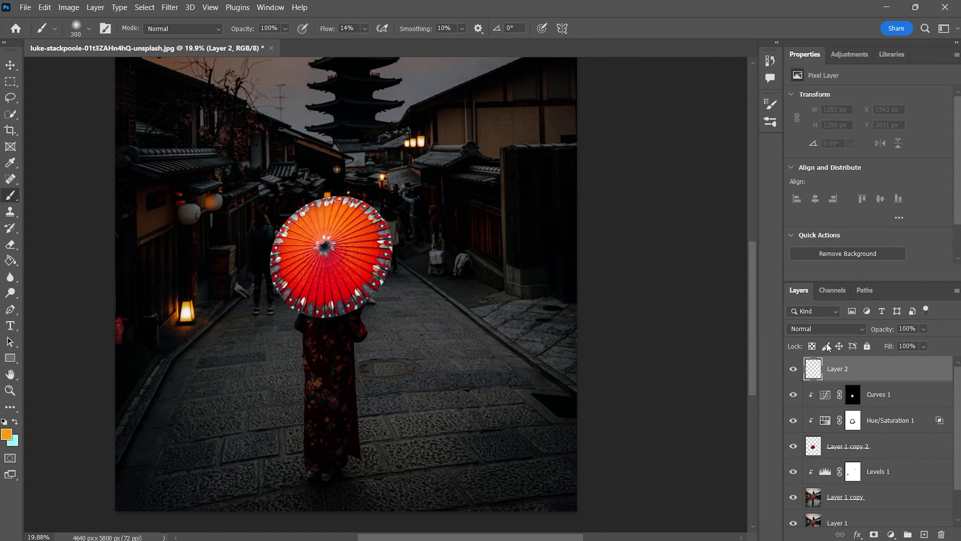
pyautogui.scroll(2, 327, 244)
pyautogui.scroll(1, 327, 244)
pyautogui.keyDown('alt'); pyautogui.click(366, 232); pyautogui.keyUp('alt')
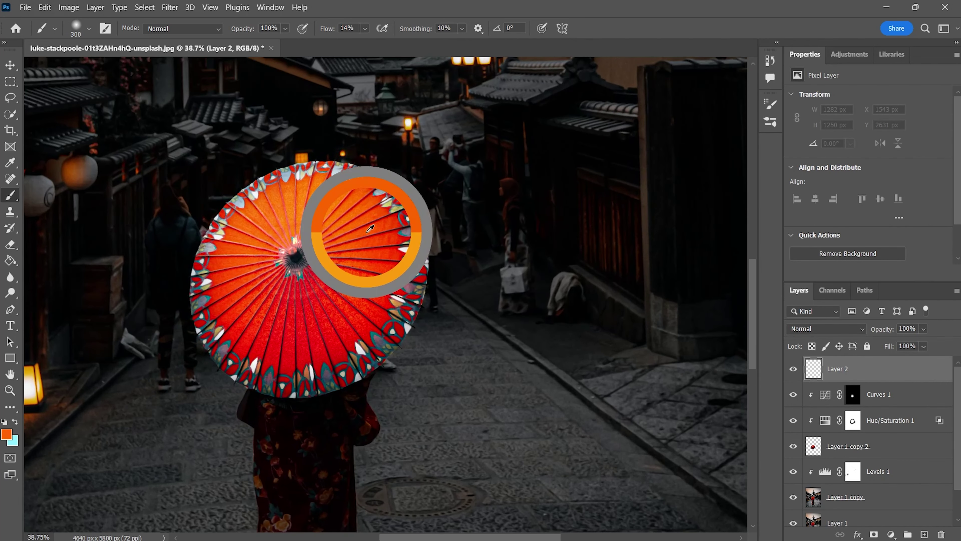
pyautogui.scroll(-1, 511, 287)
pyautogui.click(519, 335)
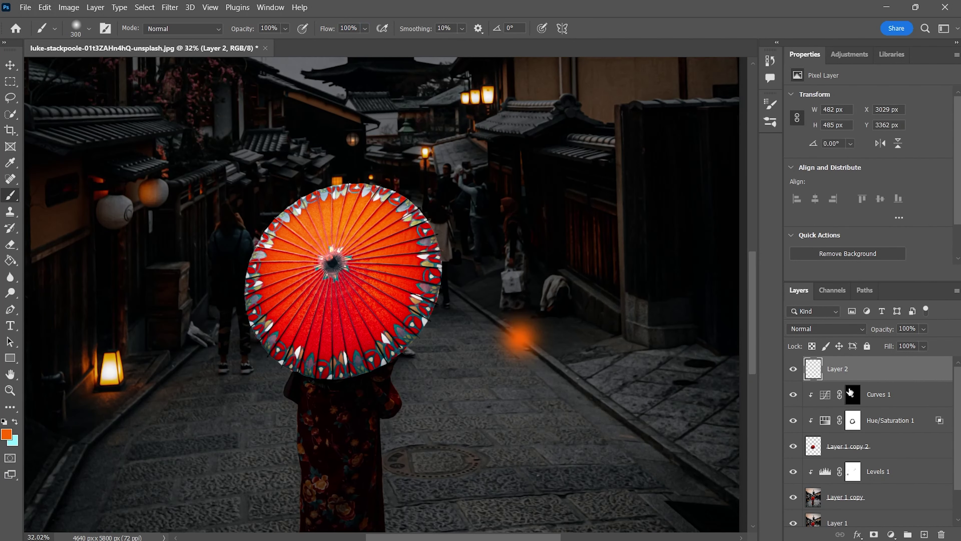
# Blend the glow in Linear Dodge (Add) and scale it up, centred over the umbrella
pyautogui.click(827, 328)
pyautogui.click(840, 349)
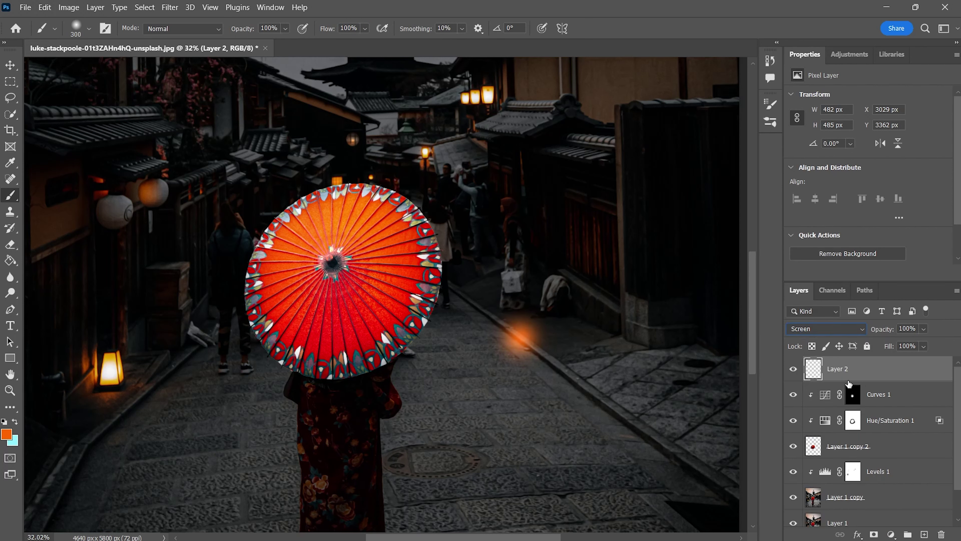
pyautogui.hotkey('ctrl', 't')
pyautogui.moveTo(563, 296); pyautogui.dragTo(627, 161)
pyautogui.moveTo(533, 235); pyautogui.dragTo(362, 265)
pyautogui.moveTo(488, 265)
pyautogui.mouseDown()
pyautogui.moveTo(644, 265)
pyautogui.moveTo(425, 275)
pyautogui.mouseUp()
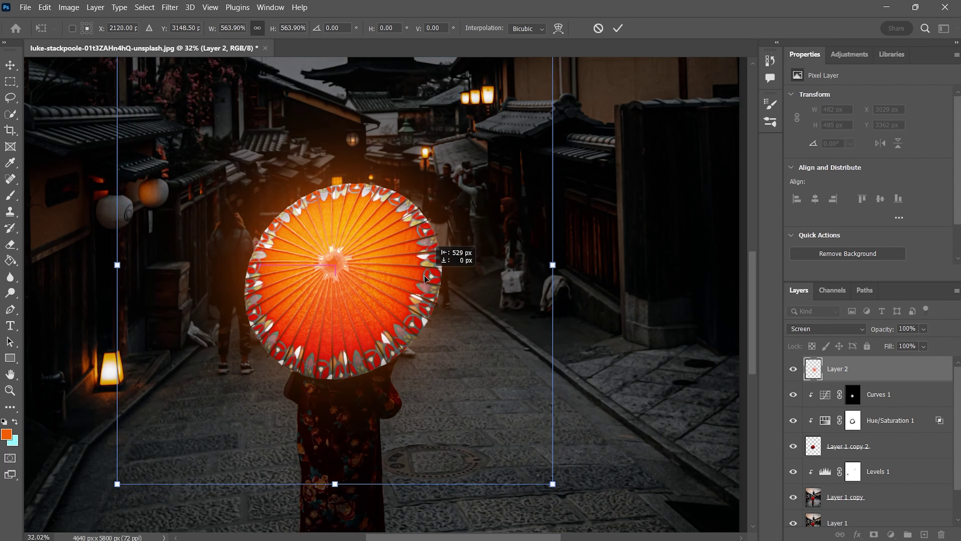
pyautogui.scroll(-1, 428, 272)
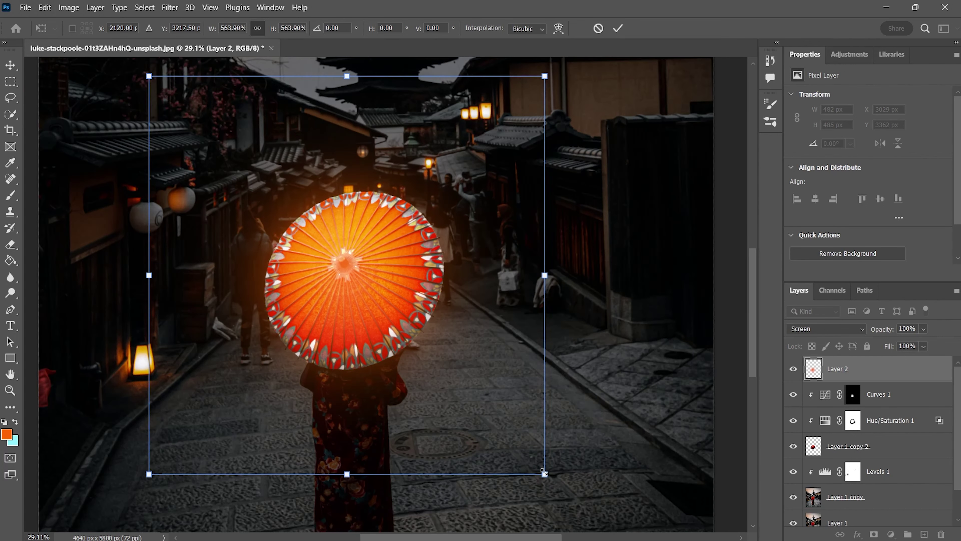
pyautogui.scroll(3, 404, 318)
pyautogui.scroll(2, 404, 318)
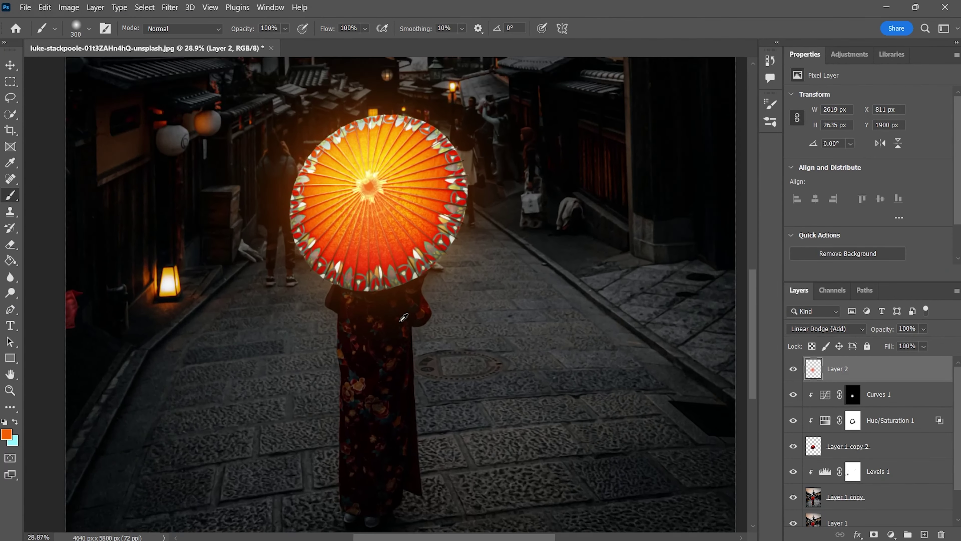
pyautogui.scroll(2, 404, 318)
pyautogui.scroll(-1, 404, 317)
# Hide Layer 2, the extra umbrella copy layer, and the earlier photo copy layer
pyautogui.click(793, 446)
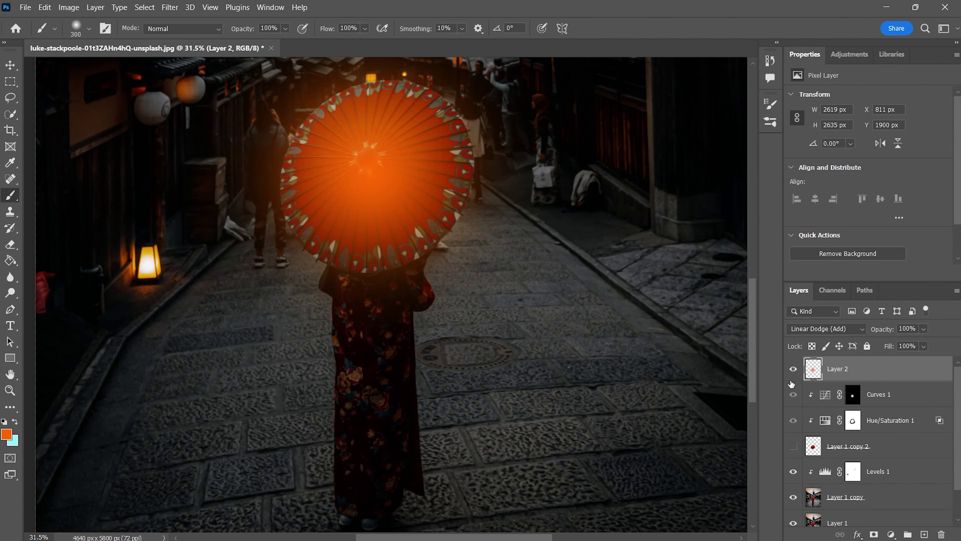
pyautogui.click(793, 368)
pyautogui.scroll(-1, 585, 401)
pyautogui.click(793, 497)
pyautogui.scroll(-1, 526, 392)
pyautogui.scroll(1, 526, 392)
pyautogui.scroll(-1, 936, 496)
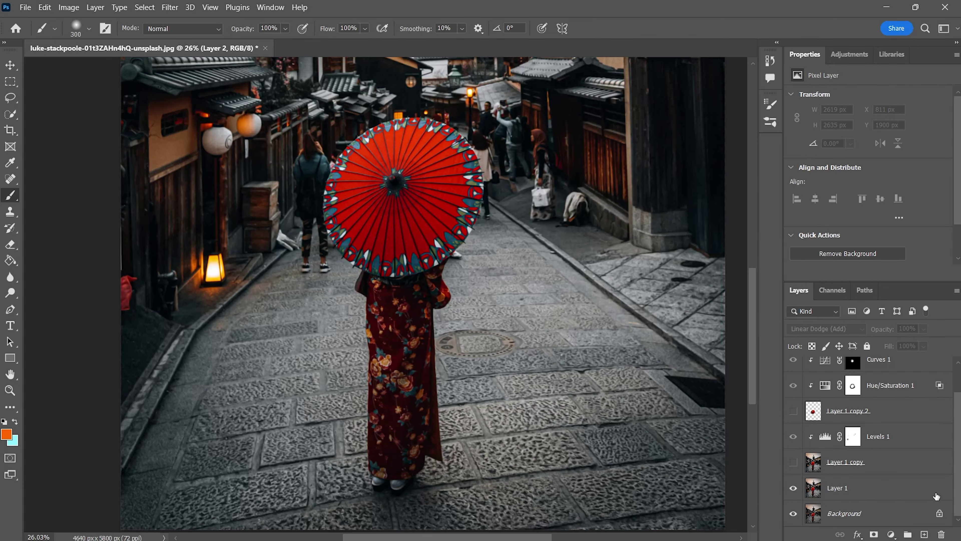
pyautogui.scroll(1, 894, 492)
pyautogui.scroll(-1, 893, 488)
# Duplicate Layer 1 into Layer 1 copy 3 and run Select > Subject on the woman
pyautogui.click(886, 490)
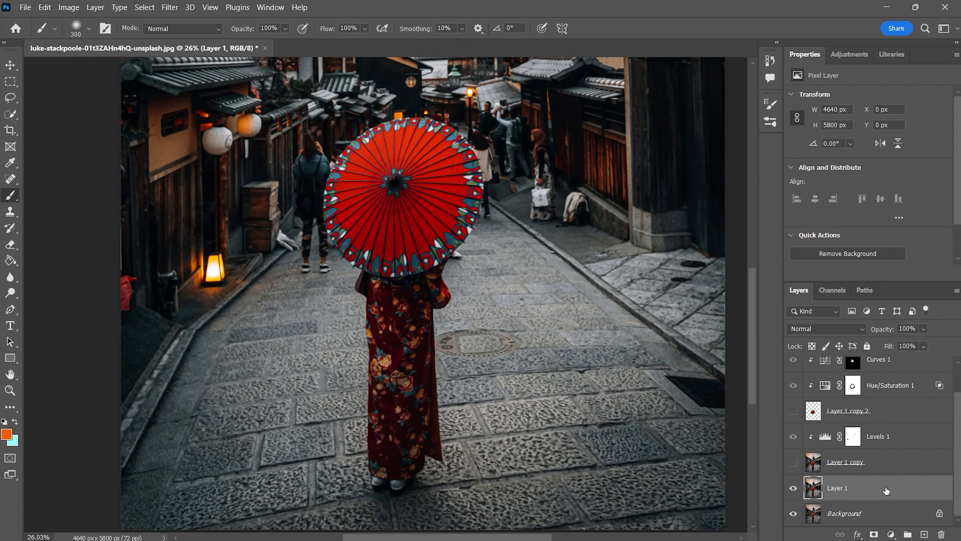
pyautogui.hotkey('ctrl', 'j')
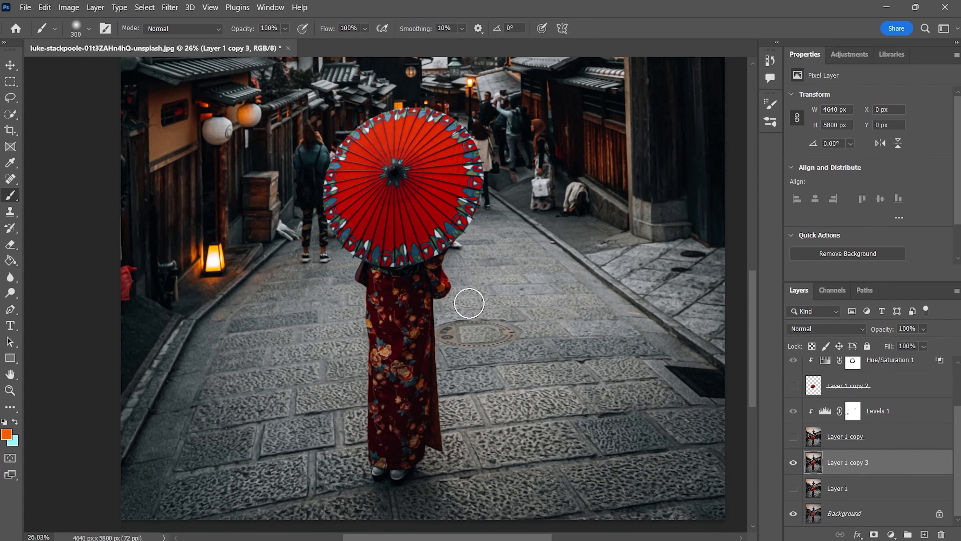
pyautogui.scroll(4, 443, 314)
pyautogui.click(143, 7)
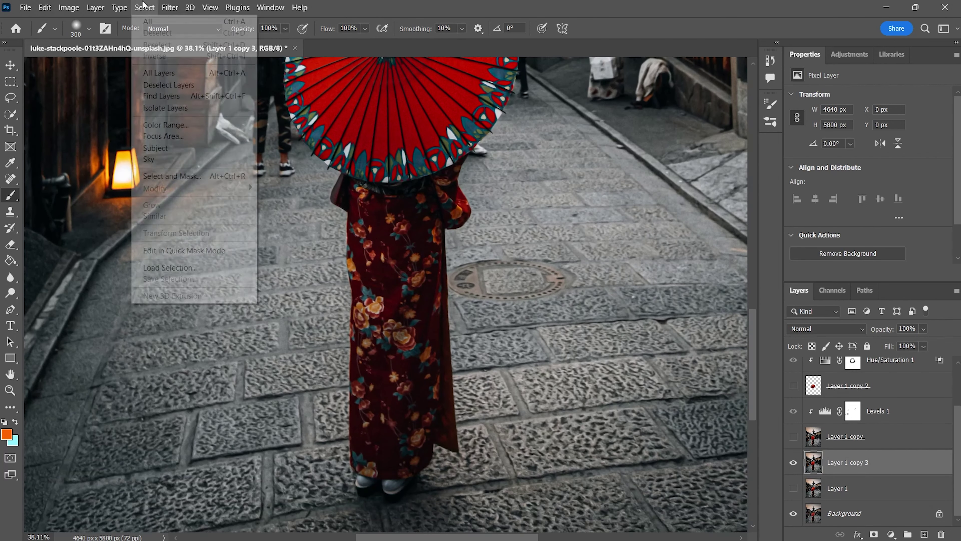
pyautogui.click(164, 149)
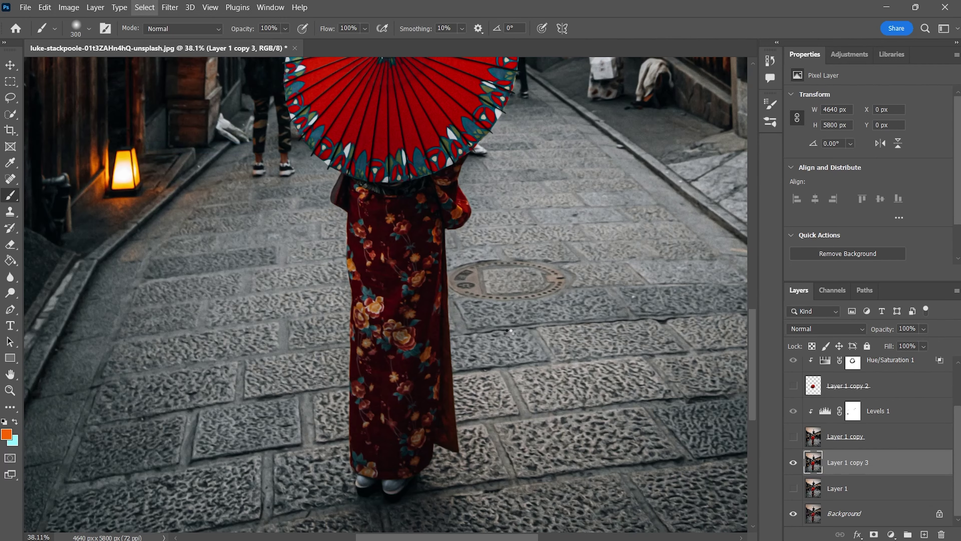
pyautogui.scroll(-5, 508, 332)
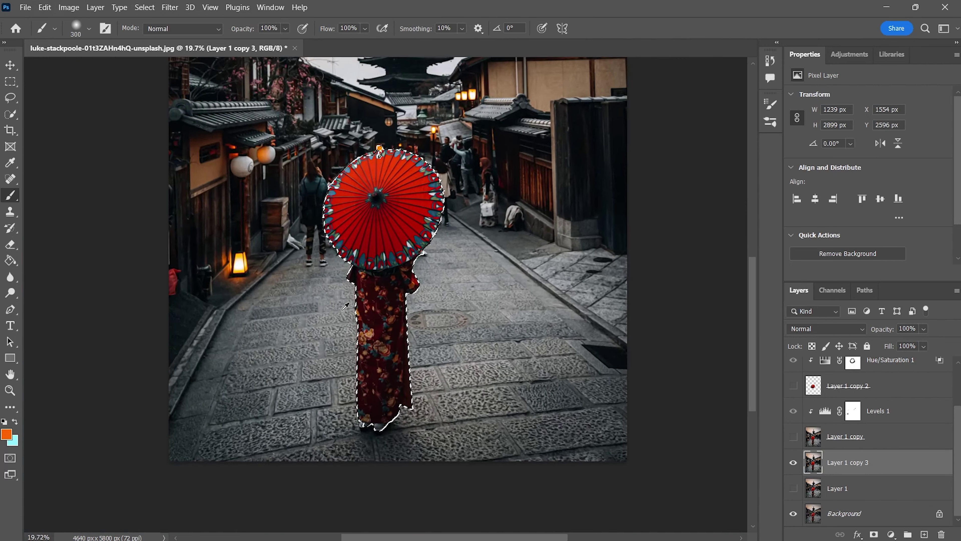
# Subtract the umbrella from the figure selection and tidy its edge along the kimono and umbrella rim
pyautogui.scroll(10, 455, 144)
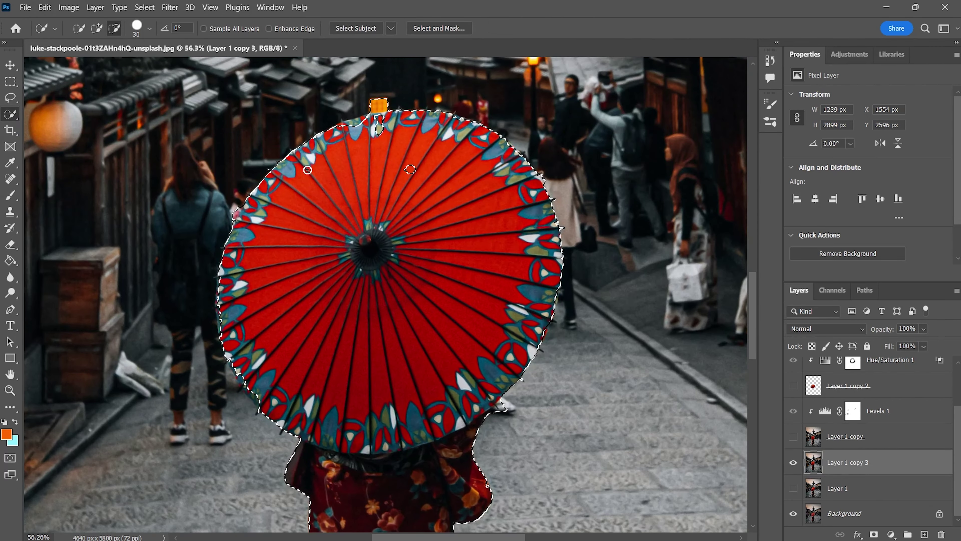
pyautogui.moveTo(439, 285); pyautogui.dragTo(216, 201)
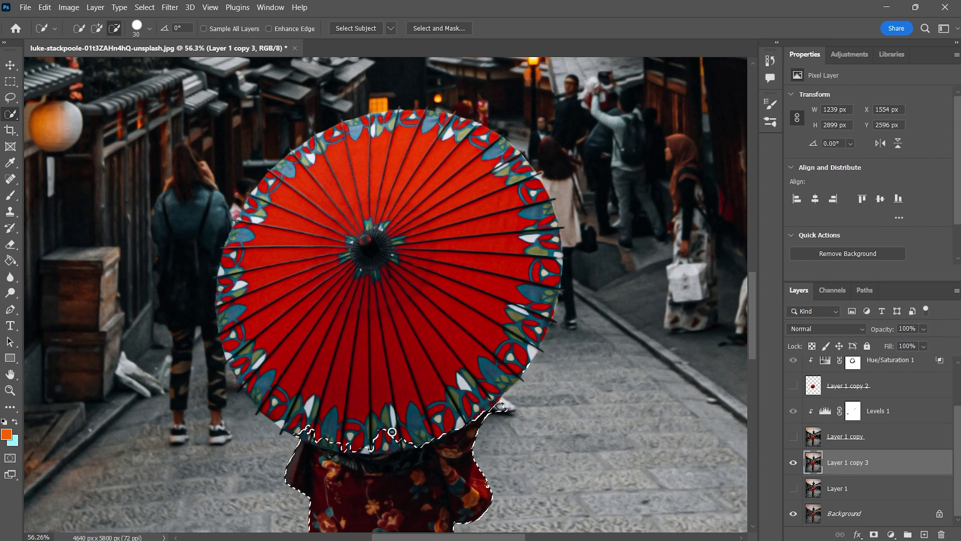
pyautogui.scroll(-3, 505, 395)
pyautogui.scroll(5, 484, 324)
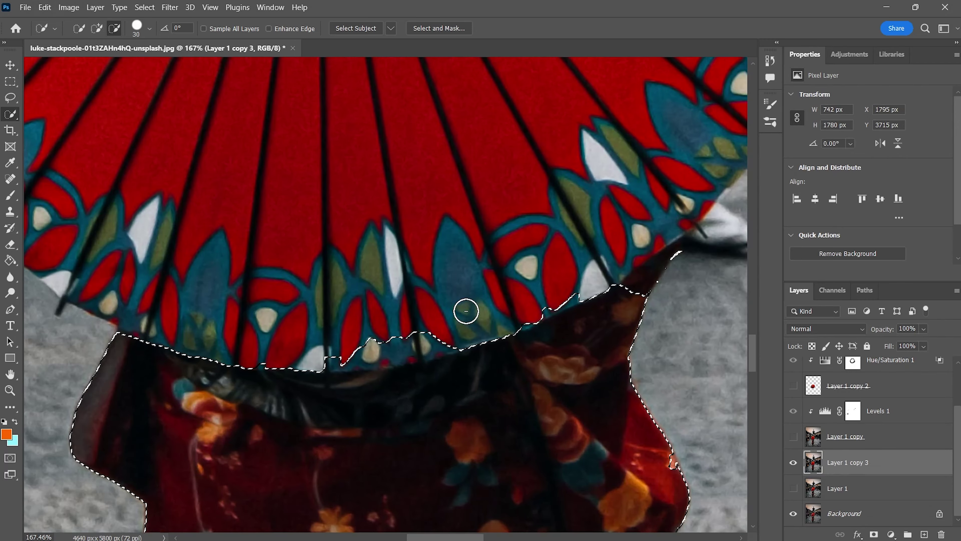
pyautogui.click(665, 251)
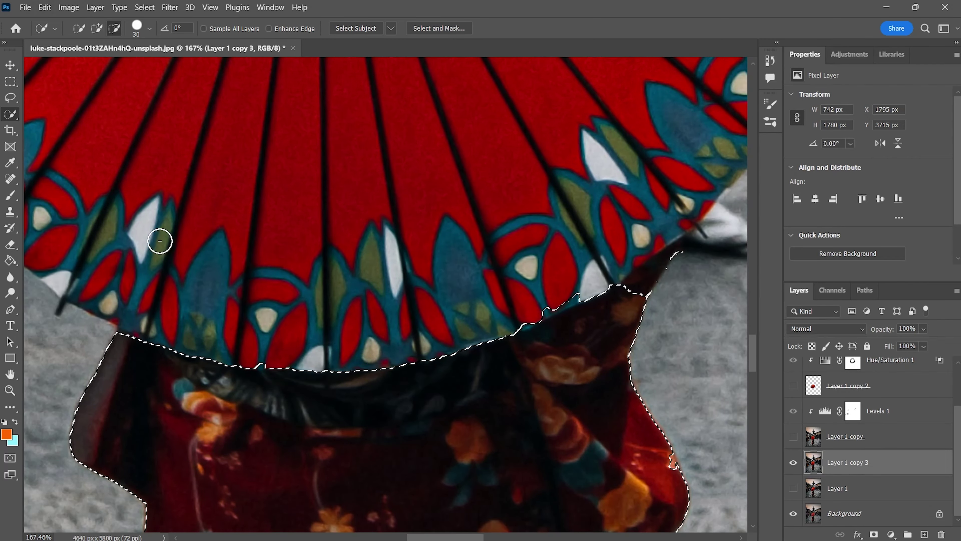
pyautogui.scroll(-1, 261, 271)
pyautogui.click(97, 28)
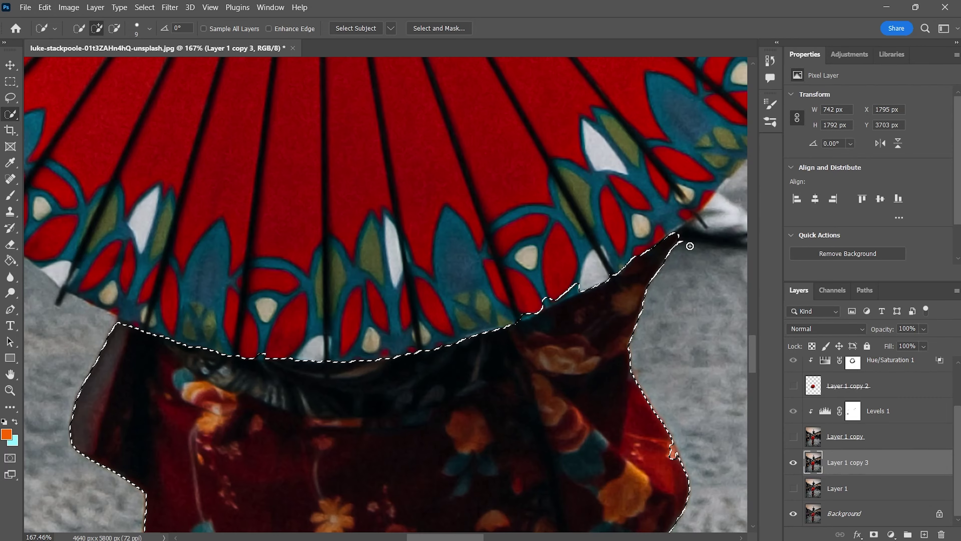
pyautogui.keyDown('alt'); pyautogui.click(551, 299); pyautogui.keyUp('alt')
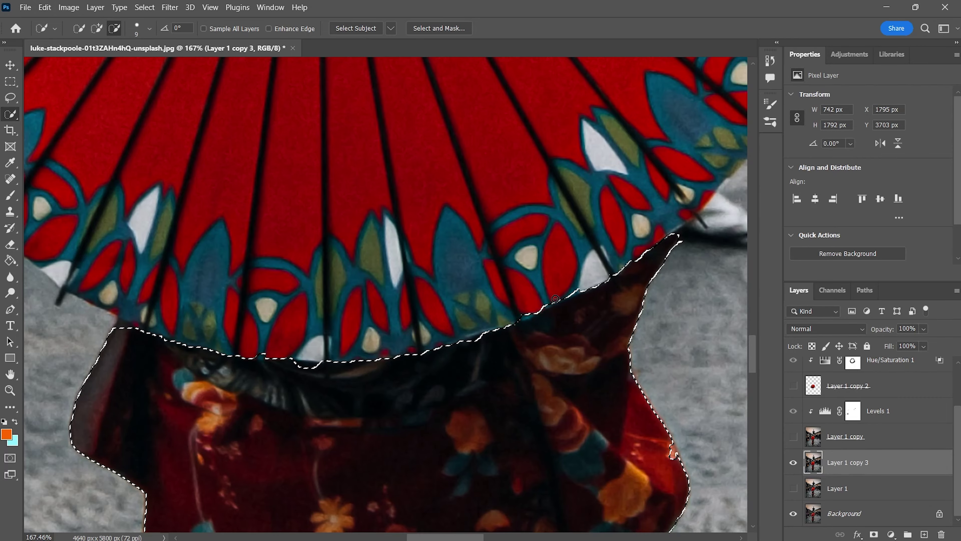
# Add a layer mask to Layer 1 copy 3 from the kimono-figure selection
pyautogui.scroll(-5, 478, 300)
pyautogui.scroll(-5, 478, 300)
pyautogui.scroll(-3, 478, 300)
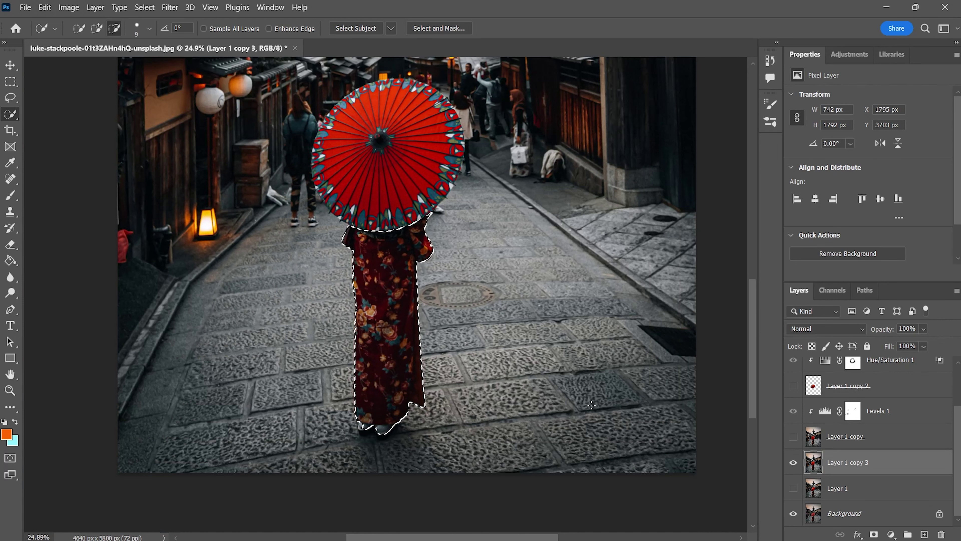
pyautogui.click(873, 533)
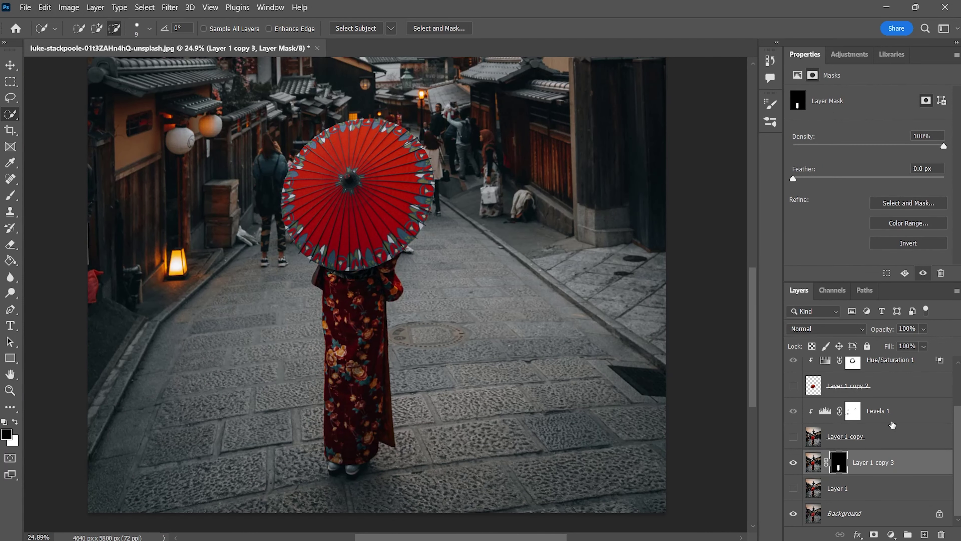
# Select Levels 1, show the glowing orange umbrella layer, and target the Levels 1 mask
pyautogui.click(890, 419)
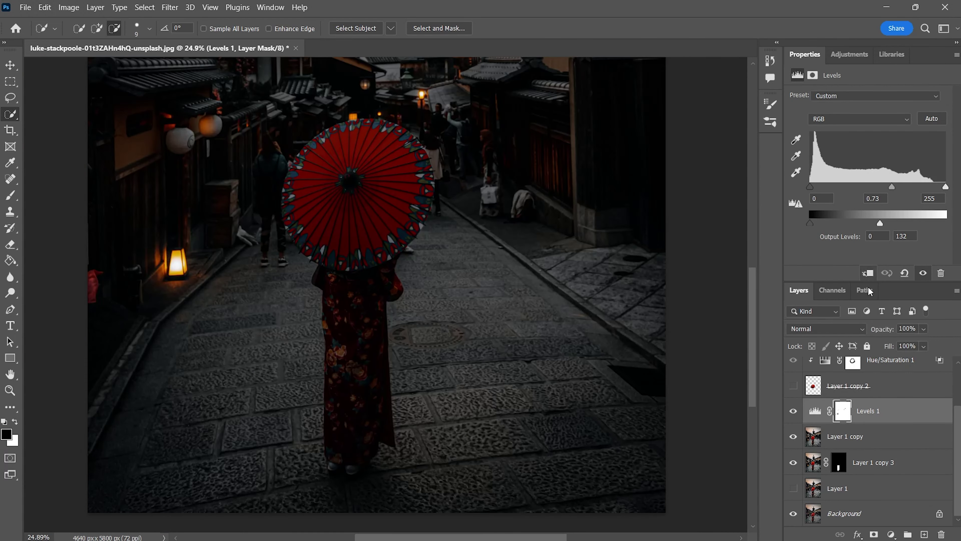
pyautogui.scroll(2, 727, 453)
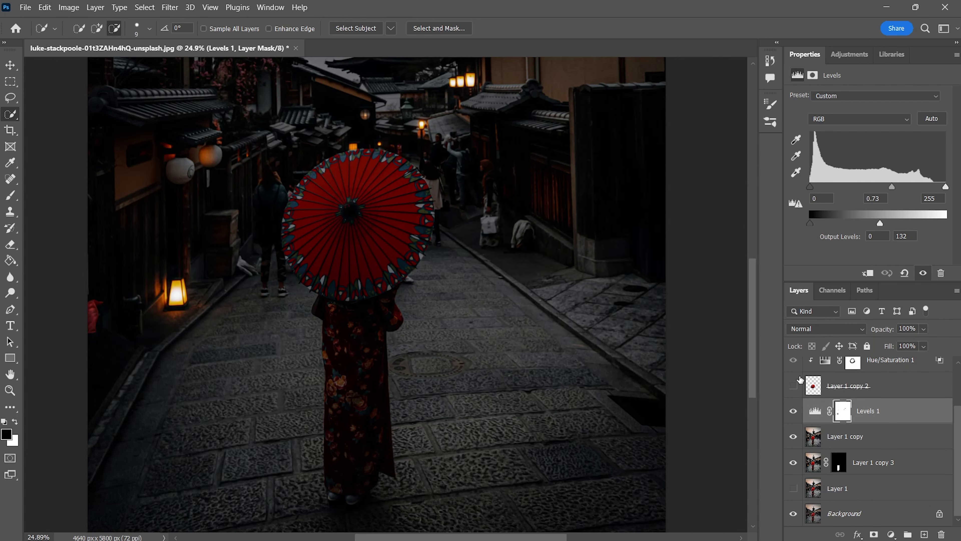
pyautogui.click(794, 384)
pyautogui.click(878, 470)
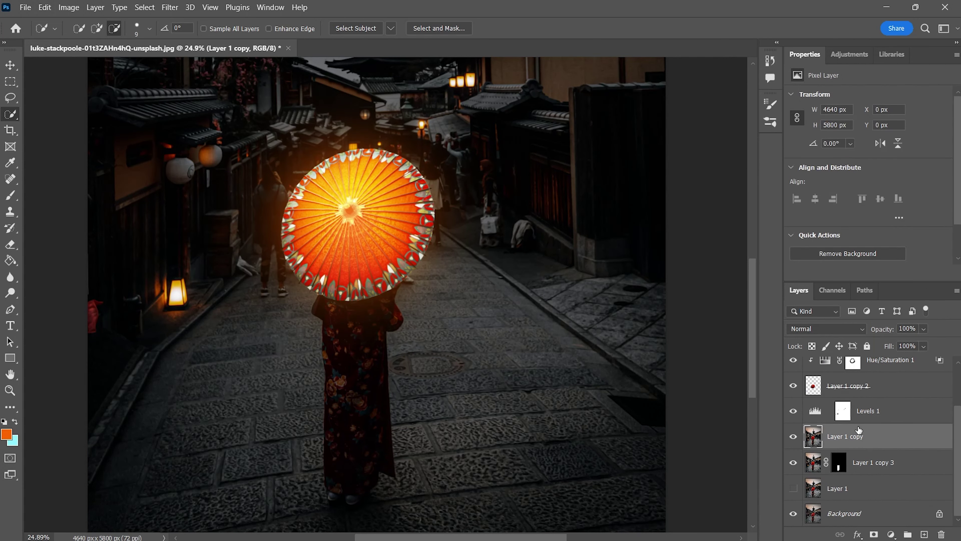
pyautogui.click(842, 411)
# Switch to the Brush tool and load the figure's Layer 1 copy 3 mask as a selection
pyautogui.scroll(-3, 379, 265)
pyautogui.press('b')
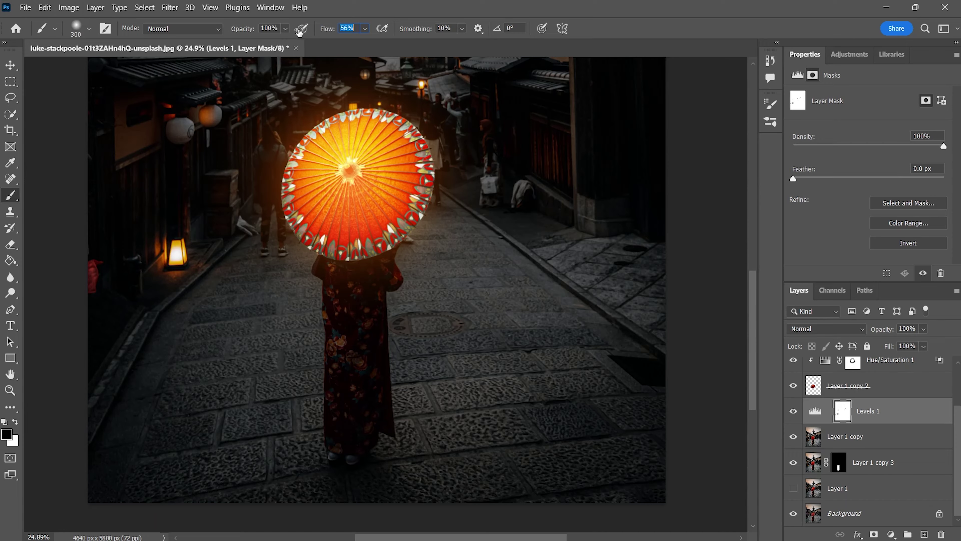
pyautogui.scroll(5, 361, 261)
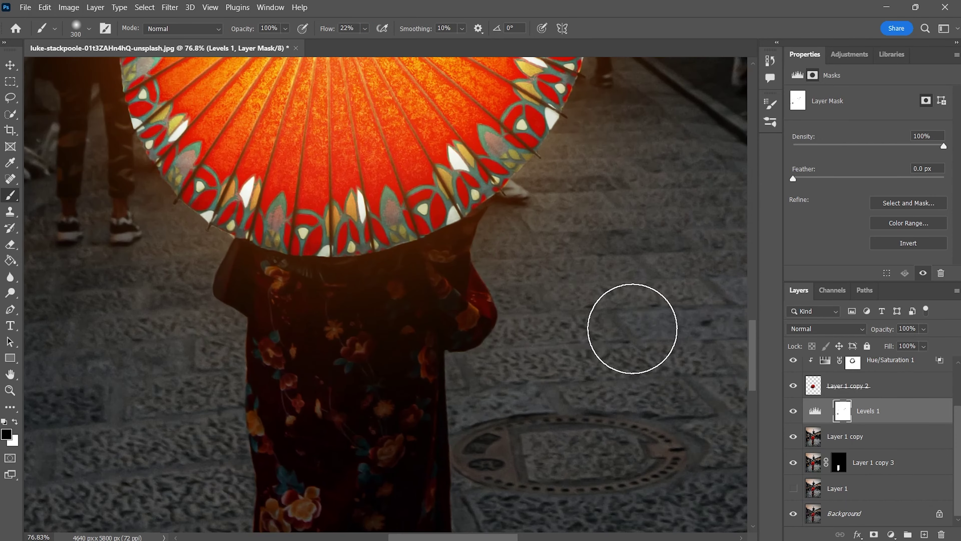
pyautogui.keyDown('ctrl'); pyautogui.click(841, 464); pyautogui.keyUp('ctrl')
pyautogui.scroll(1, 506, 333)
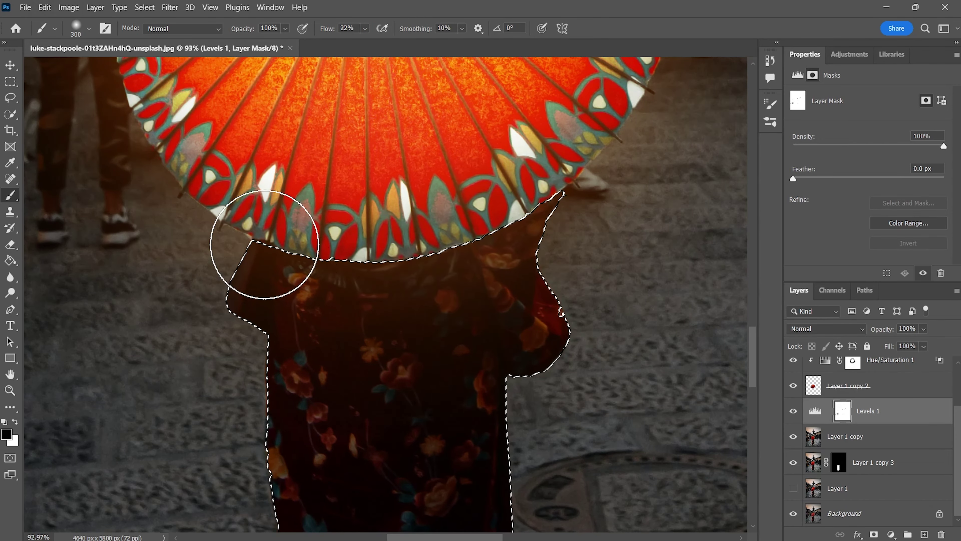
pyautogui.scroll(-2, 264, 244)
# Set the brush size to 175 and make white the painting colour
pyautogui.press(']')
pyautogui.press(']')
pyautogui.press(']')
pyautogui.press(']')
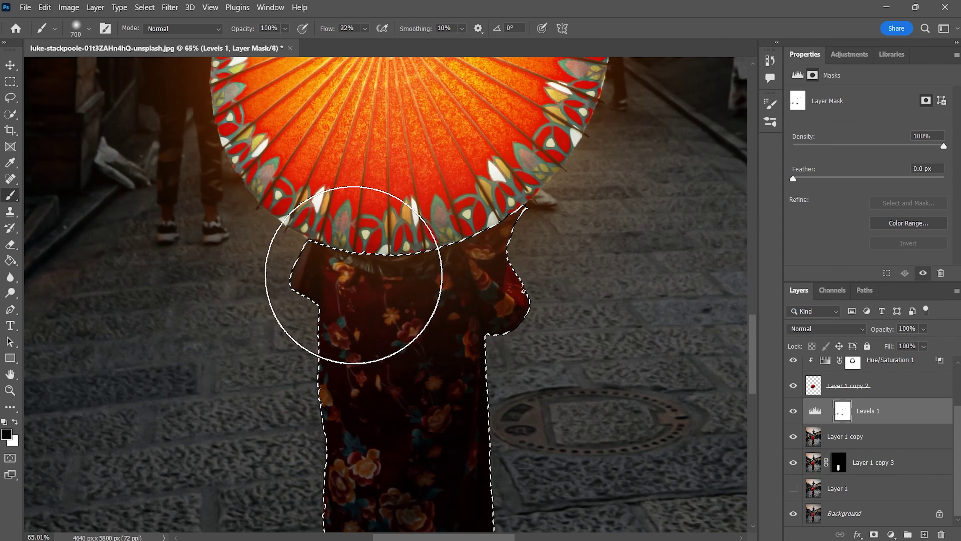
pyautogui.scroll(-2, 439, 299)
pyautogui.press(']')
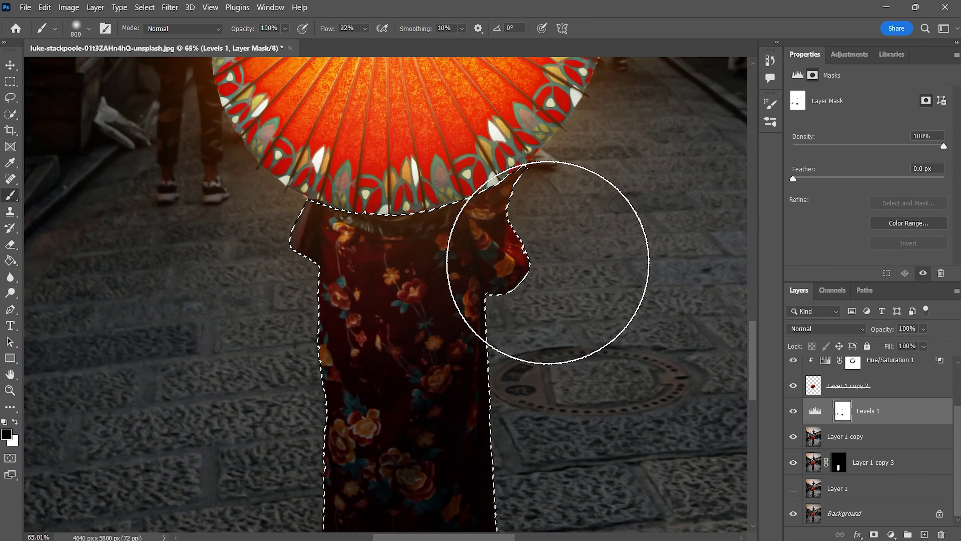
pyautogui.press('[')
pyautogui.press('[')
pyautogui.press('[')
pyautogui.press('[')
pyautogui.press('[')
pyautogui.press('[')
pyautogui.press('[')
pyautogui.press('x')
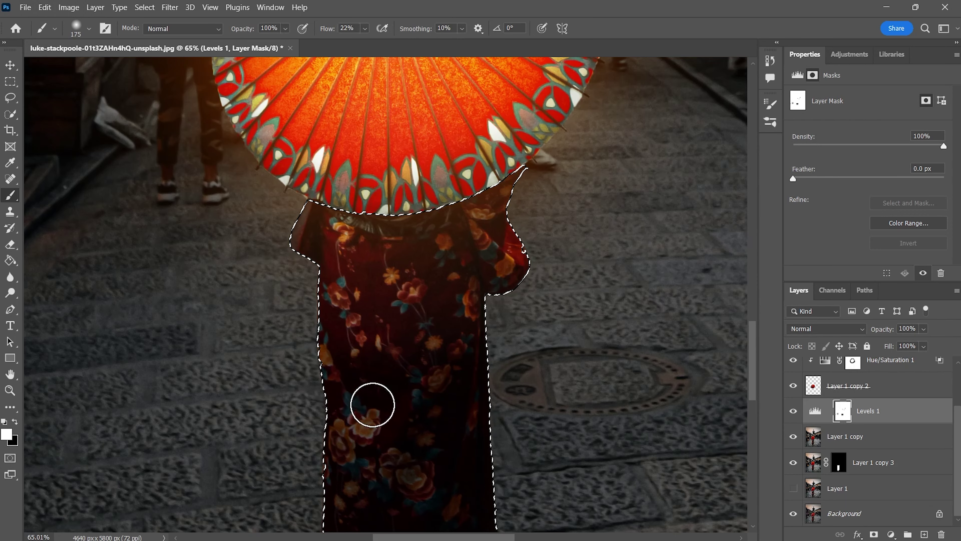
pyautogui.scroll(-4, 594, 389)
pyautogui.scroll(-5, 608, 395)
pyautogui.scroll(7, 583, 393)
pyautogui.scroll(5, 584, 393)
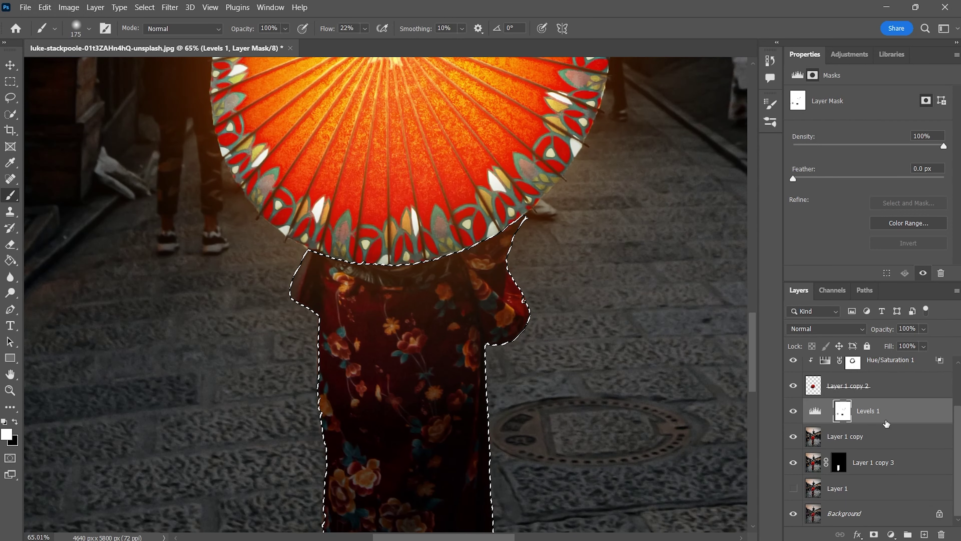
pyautogui.scroll(-3, 568, 364)
pyautogui.scroll(-2, 566, 361)
pyautogui.scroll(1, 572, 367)
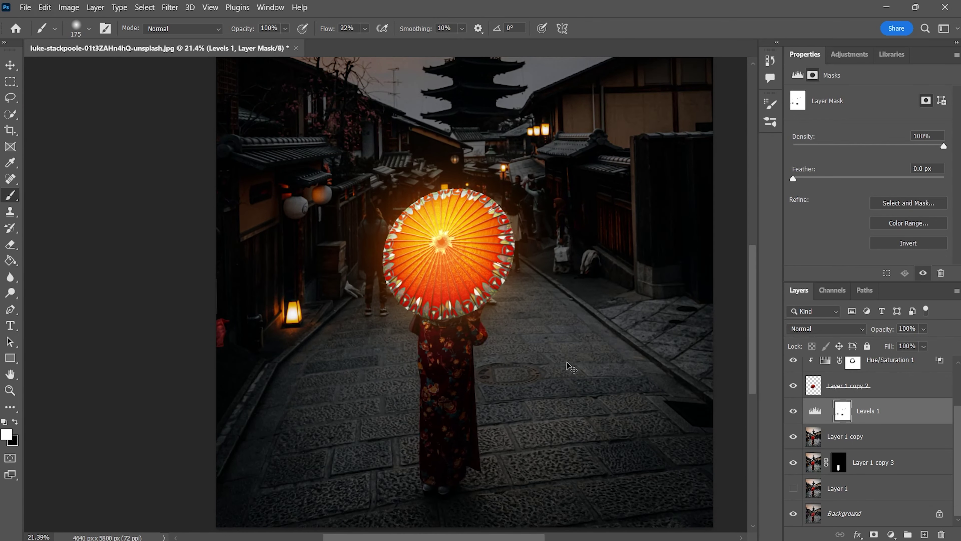
pyautogui.scroll(-1, 534, 352)
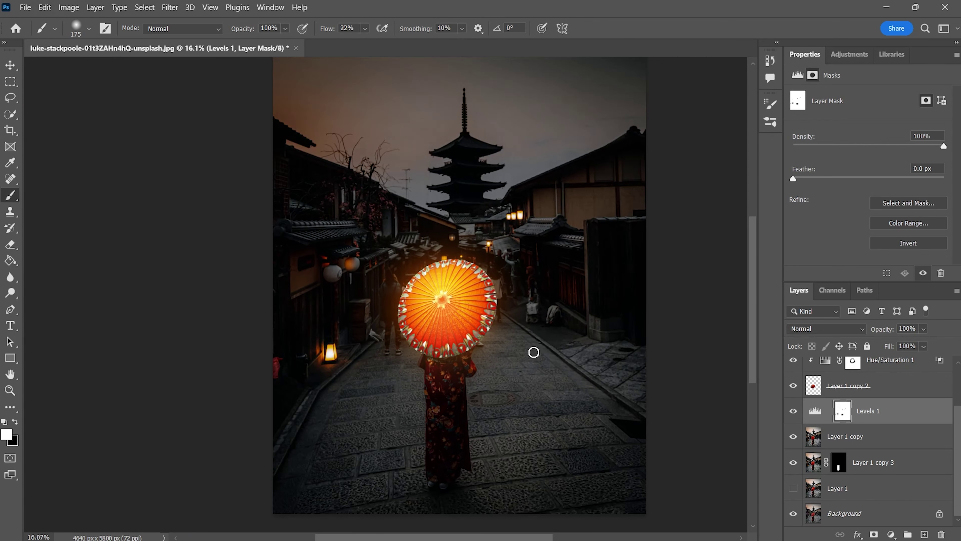
pyautogui.scroll(-1, 534, 353)
# Add a Hue/Saturation layer colorized at Hue 24, Saturation 54, Lightness +10
pyautogui.click(892, 534)
pyautogui.click(870, 421)
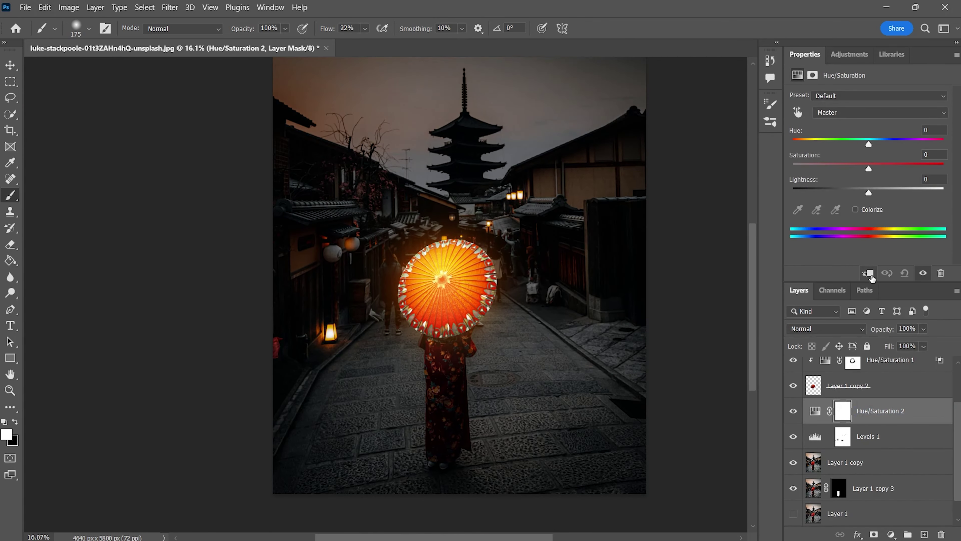
pyautogui.click(856, 209)
pyautogui.moveTo(858, 168); pyautogui.dragTo(876, 169)
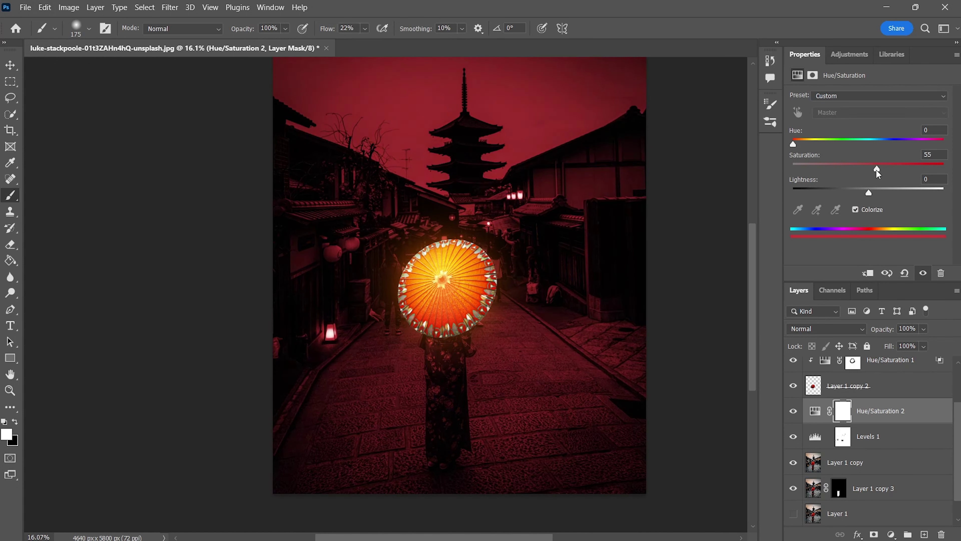
pyautogui.moveTo(792, 145); pyautogui.dragTo(803, 146)
pyautogui.moveTo(869, 192); pyautogui.dragTo(875, 193)
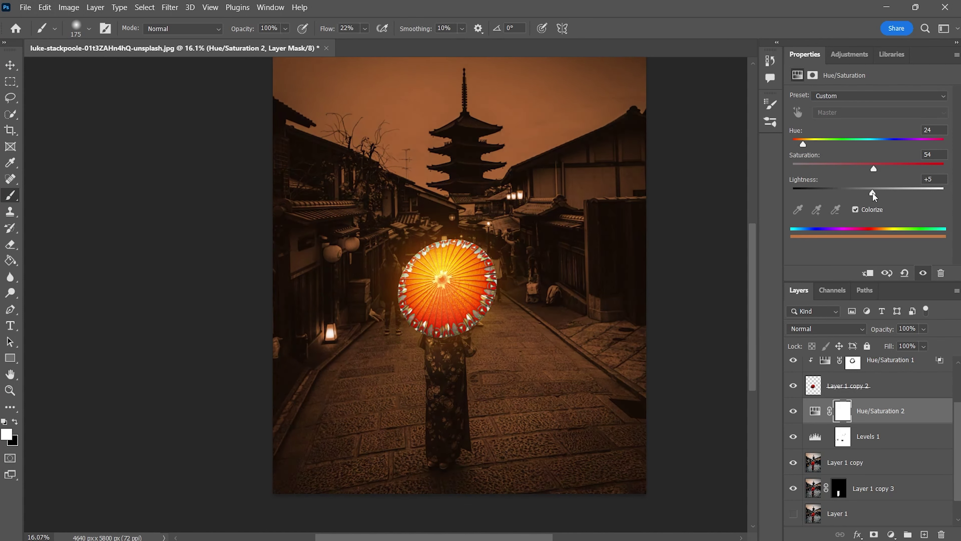
# Split the Blend If slider so the tint stays off the darkest underlying tones
pyautogui.click(923, 411)
pyautogui.press('h')
pyautogui.doubleClick(924, 411)
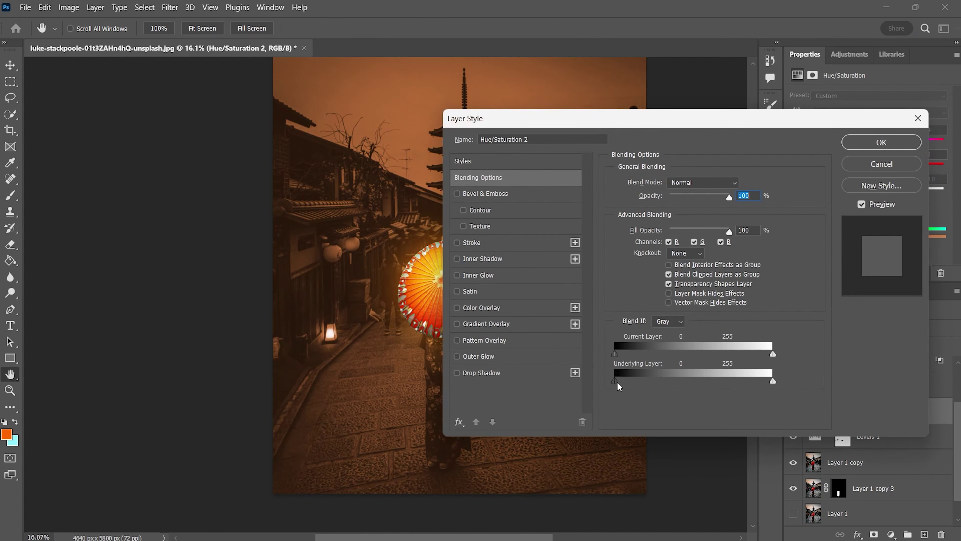
pyautogui.moveTo(615, 381); pyautogui.dragTo(638, 382)
pyautogui.click(884, 148)
# Invert the tint mask and paint white with an 1100 brush across the lower pavement
pyautogui.press('b')
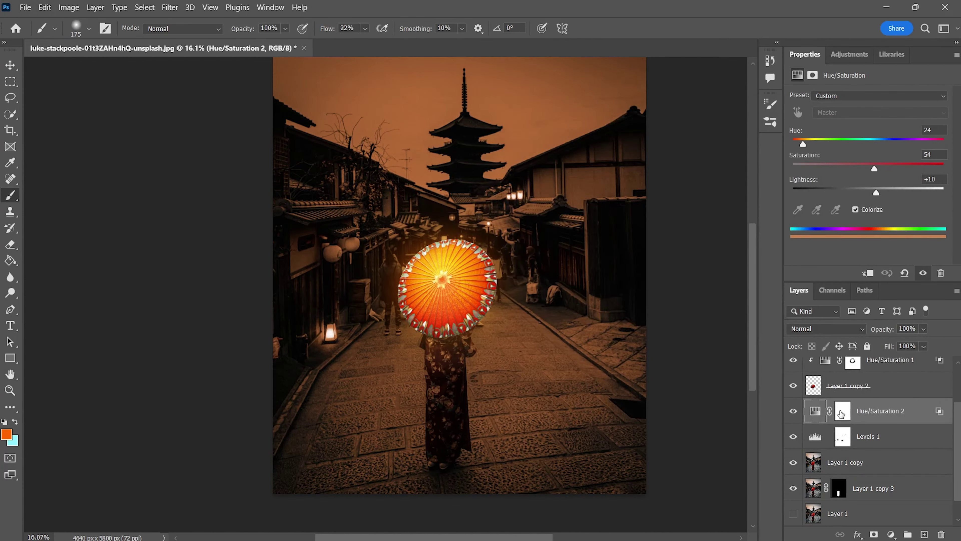
pyautogui.click(841, 411)
pyautogui.press('d')
pyautogui.hotkey('ctrl', 'i')
pyautogui.scroll(3, 440, 461)
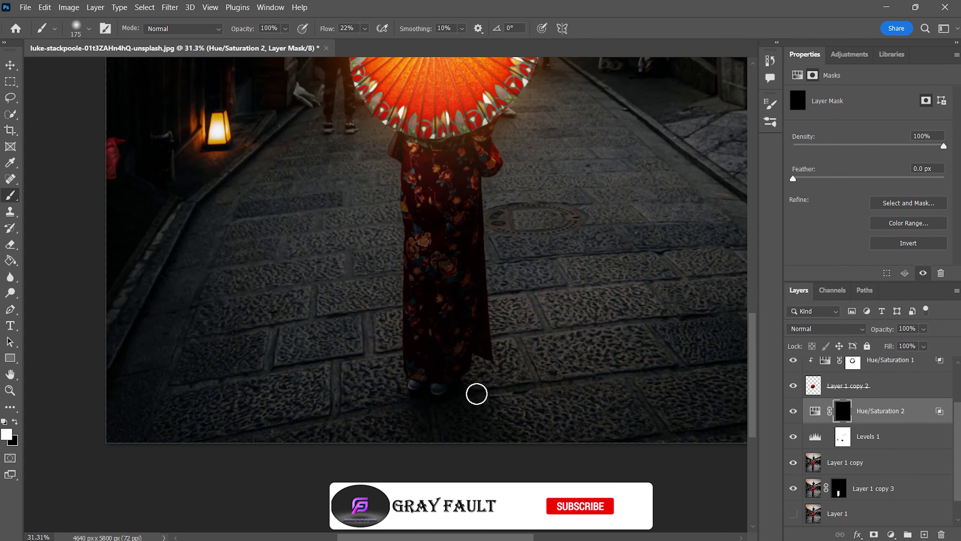
pyautogui.press(']')
pyautogui.press(']')
pyautogui.press(']')
pyautogui.moveTo(468, 386)
pyautogui.mouseDown()
pyautogui.moveTo(541, 419)
pyautogui.moveTo(402, 404)
pyautogui.moveTo(326, 428)
pyautogui.moveTo(579, 429)
pyautogui.moveTo(343, 429)
pyautogui.mouseUp()
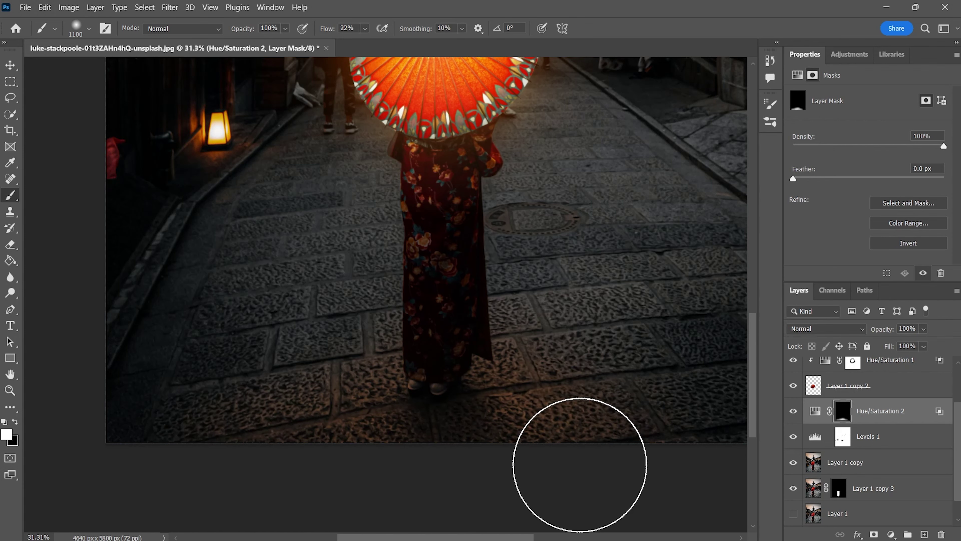
pyautogui.moveTo(579, 483); pyautogui.dragTo(500, 432)
pyautogui.scroll(-3, 477, 375)
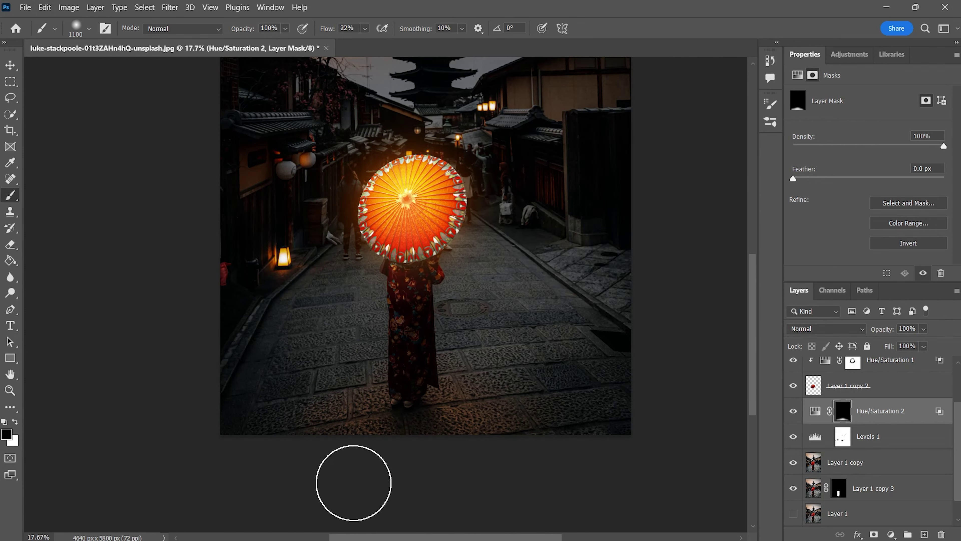
pyautogui.scroll(-1, 546, 385)
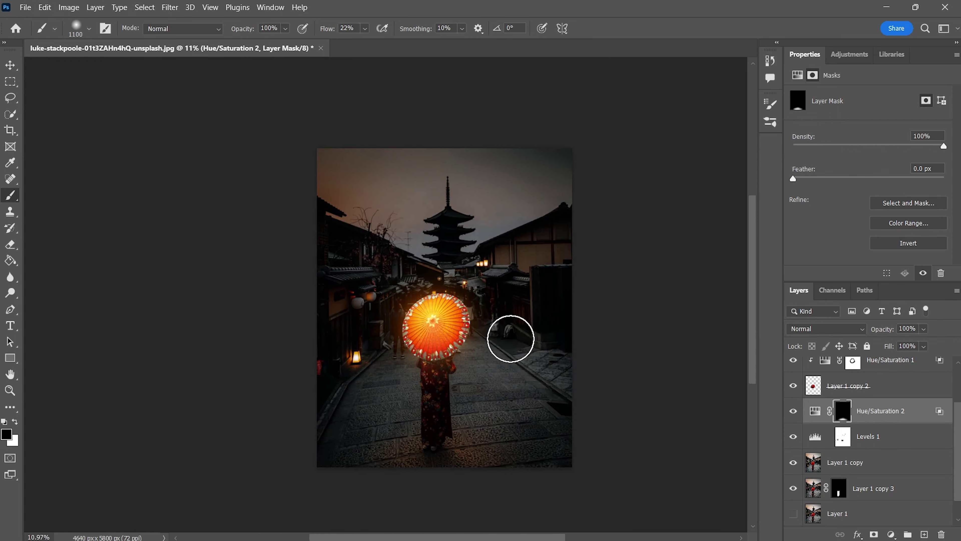
# Add a brightening Curves layer, invert its mask, and make white the painting colour
pyautogui.click(891, 534)
pyautogui.click(880, 376)
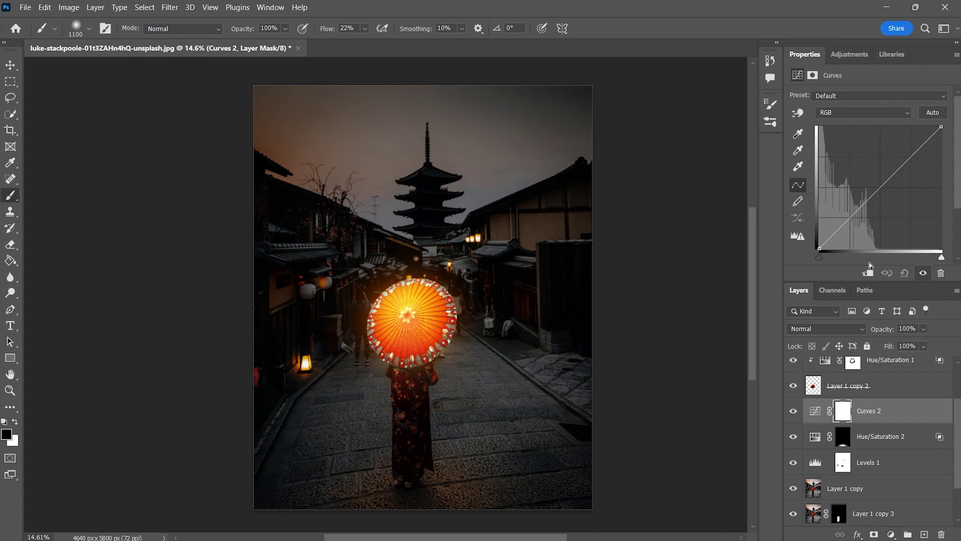
pyautogui.moveTo(873, 190); pyautogui.dragTo(862, 184)
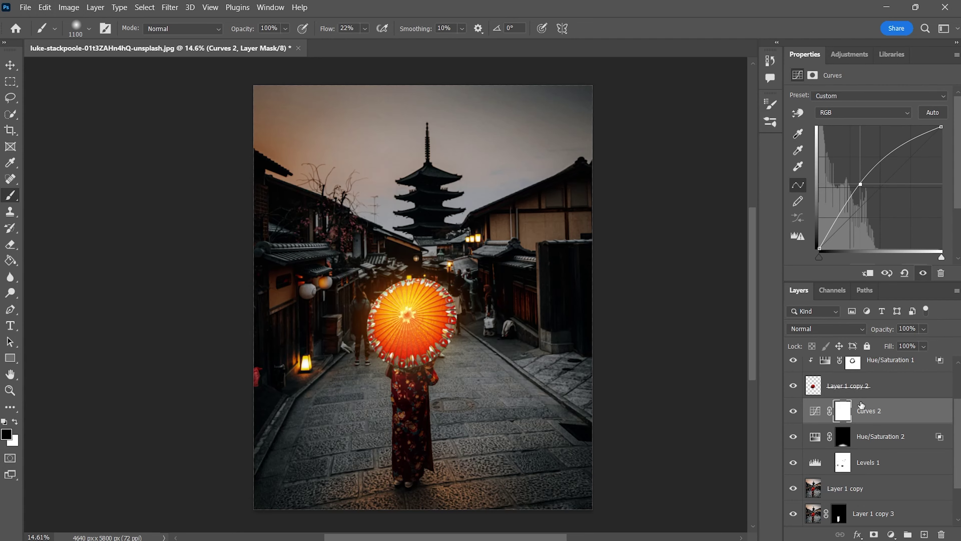
pyautogui.hotkey('ctrl', 'i')
pyautogui.press('x')
# Load the kimono selection and paint white with a small brush just under the umbrella edge
pyautogui.scroll(3, 429, 423)
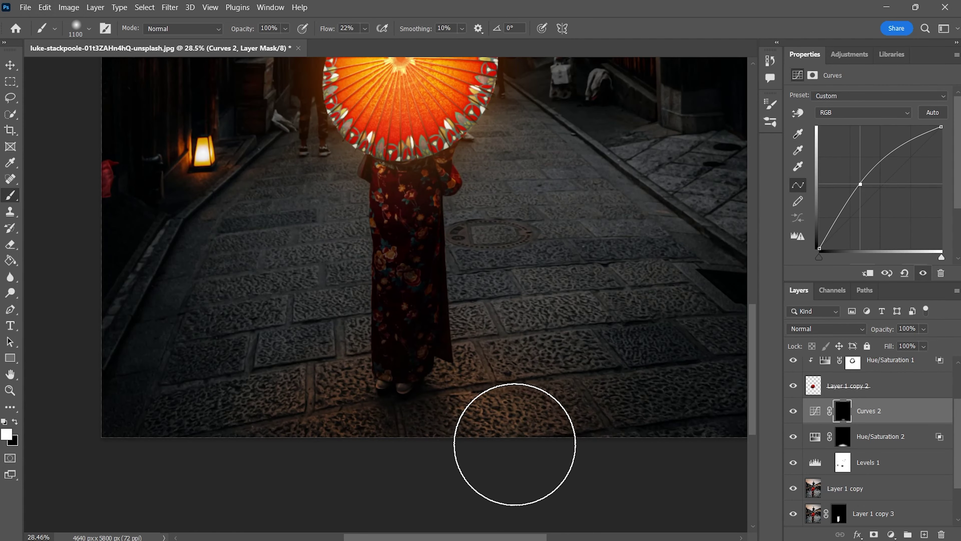
pyautogui.scroll(-3, 494, 442)
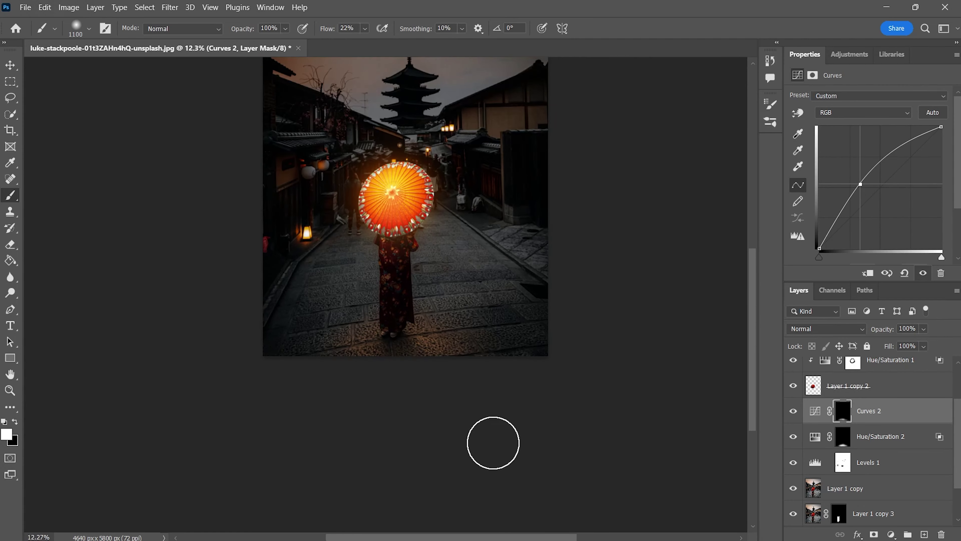
pyautogui.scroll(1, 526, 423)
pyautogui.scroll(1, 479, 326)
pyautogui.scroll(-1, 464, 305)
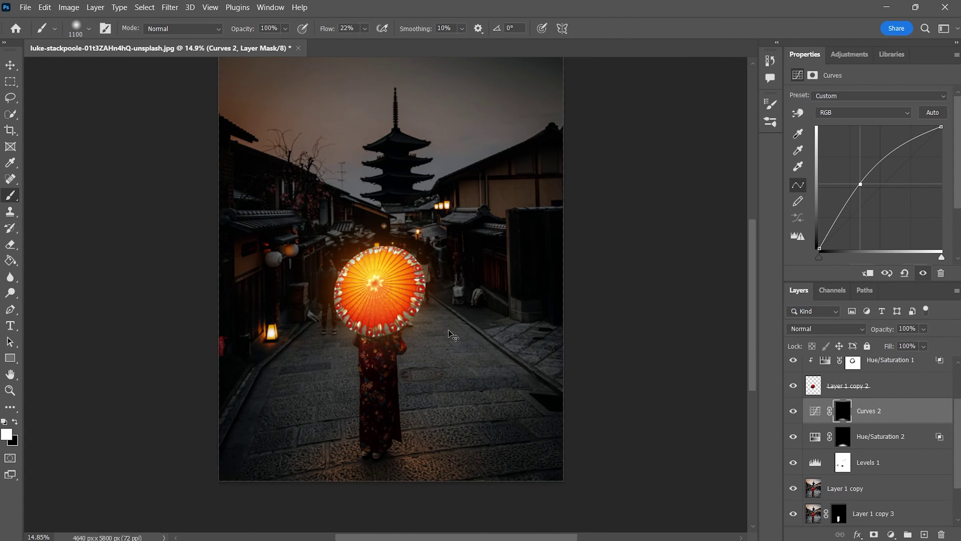
pyautogui.scroll(3, 416, 340)
pyautogui.scroll(3, 408, 354)
pyautogui.keyDown('ctrl'); pyautogui.click(839, 519); pyautogui.keyUp('ctrl')
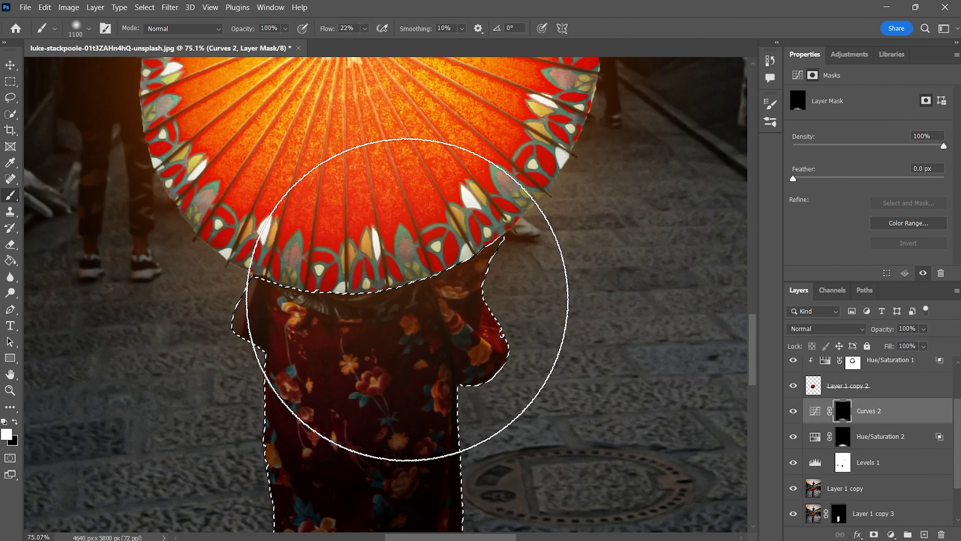
pyautogui.press('[')
pyautogui.press('[')
pyautogui.press('[')
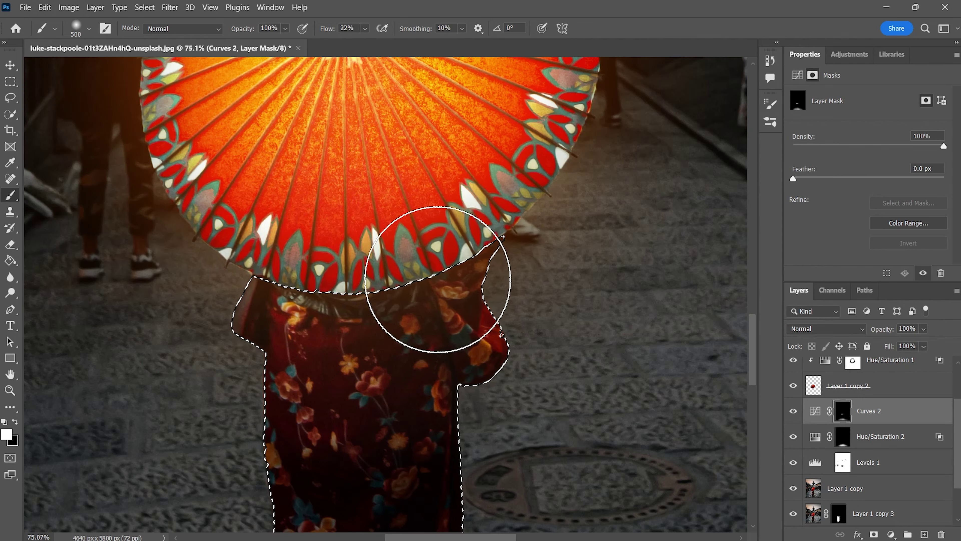
pyautogui.press('[')
pyautogui.press('[')
pyautogui.moveTo(405, 268); pyautogui.dragTo(344, 279)
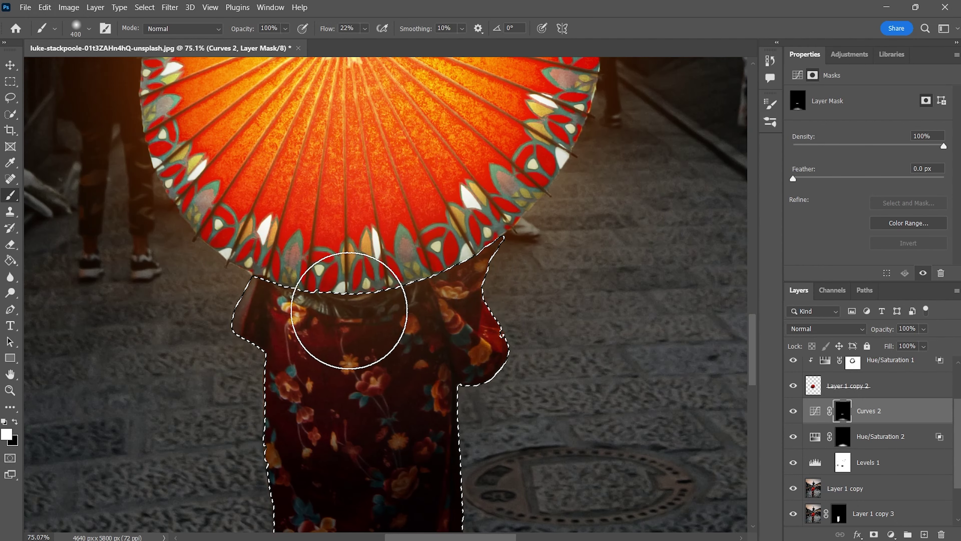
pyautogui.scroll(-5, 642, 400)
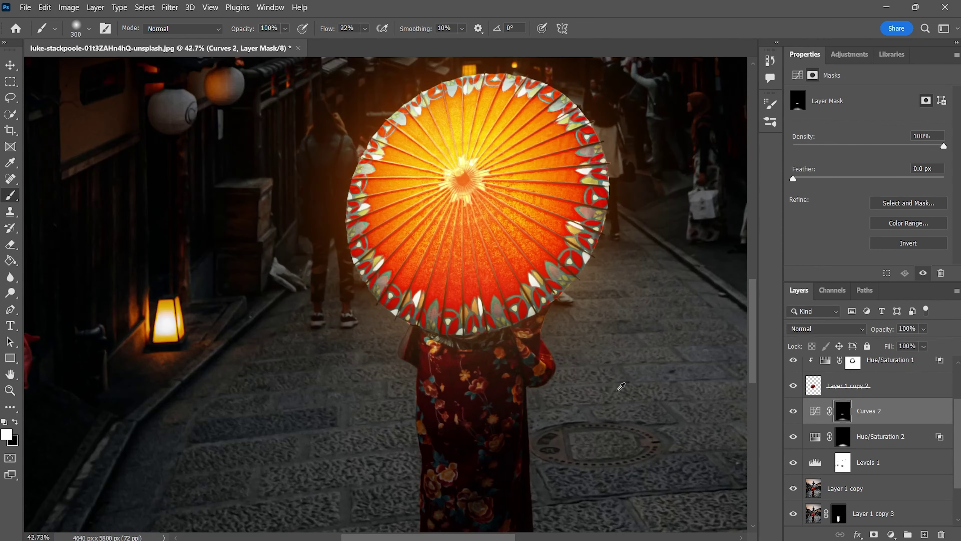
pyautogui.scroll(-5, 492, 390)
# Pick the moon brush from the brush library and add a new layer above Layer 2
pyautogui.scroll(-1, 495, 394)
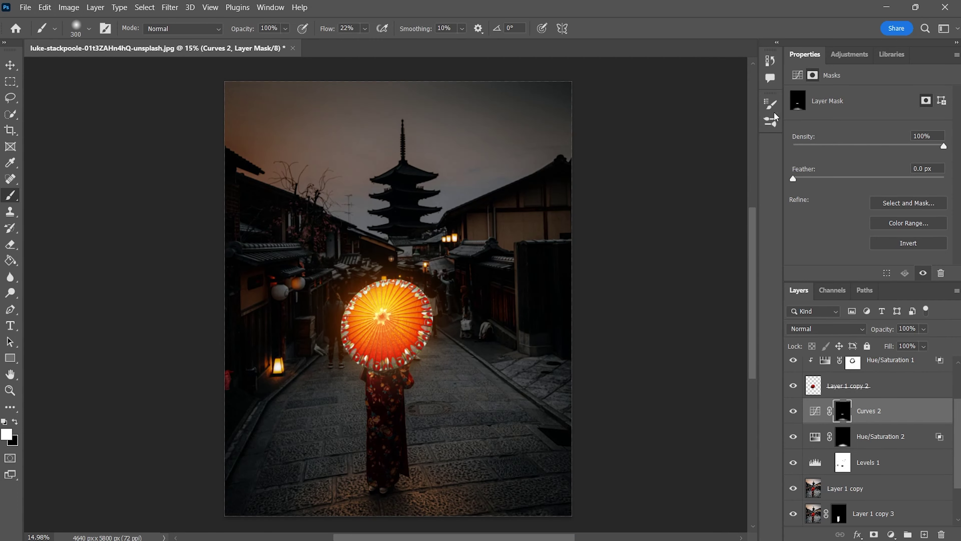
pyautogui.click(770, 104)
pyautogui.write('moon')
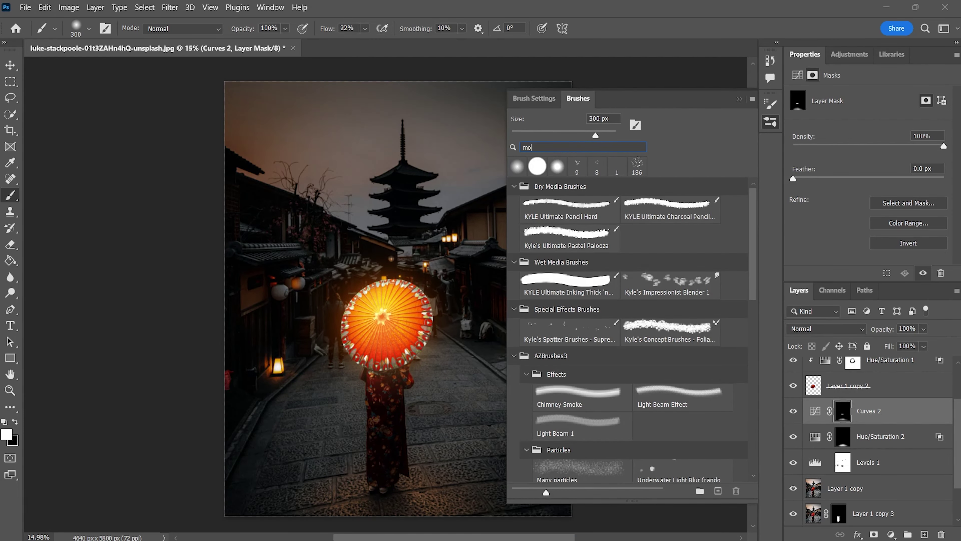
pyautogui.scroll(3, 889, 391)
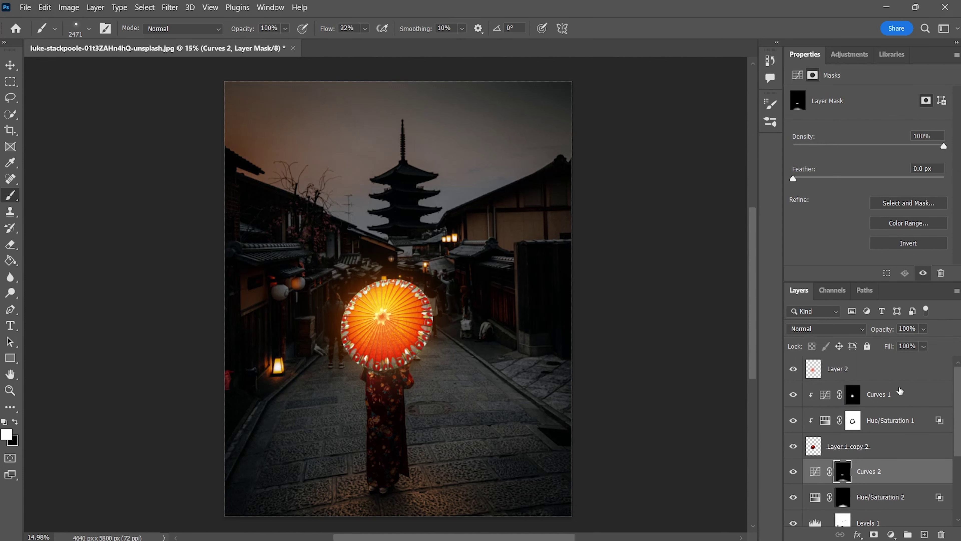
pyautogui.click(897, 371)
pyautogui.click(924, 534)
pyautogui.scroll(-3, 507, 287)
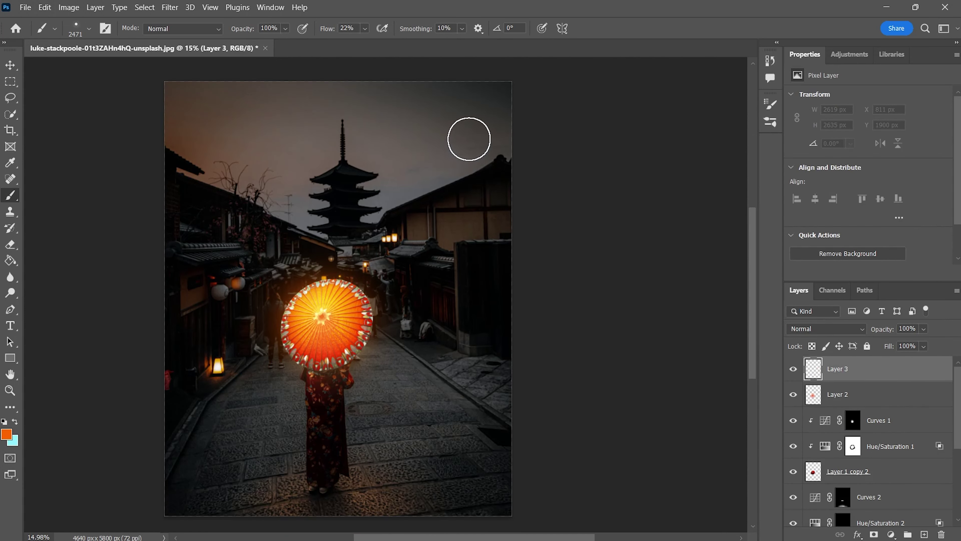
# Set the foreground to white and stamp a full moon in the sky
pyautogui.click(397, 133)
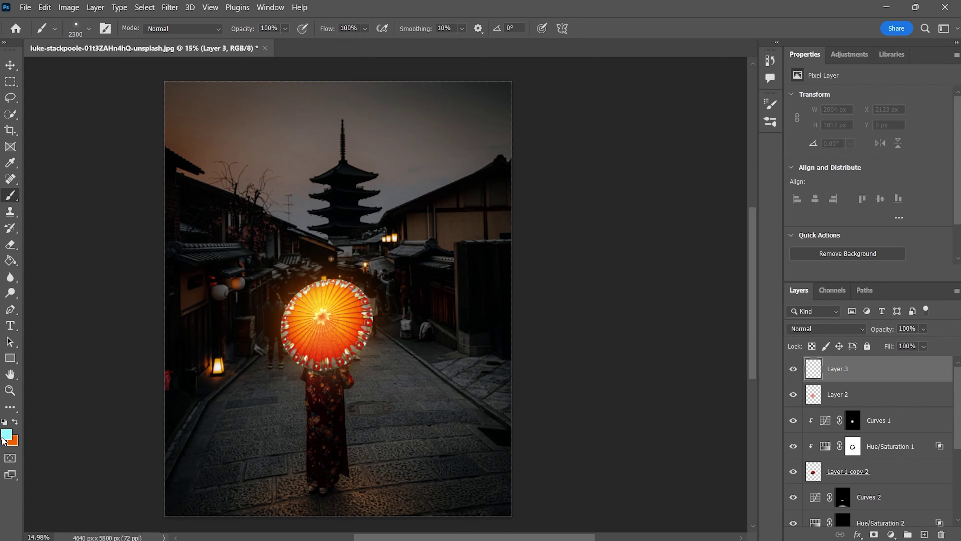
pyautogui.click(6, 435)
pyautogui.click(534, 110)
pyautogui.click(816, 108)
pyautogui.click(409, 128)
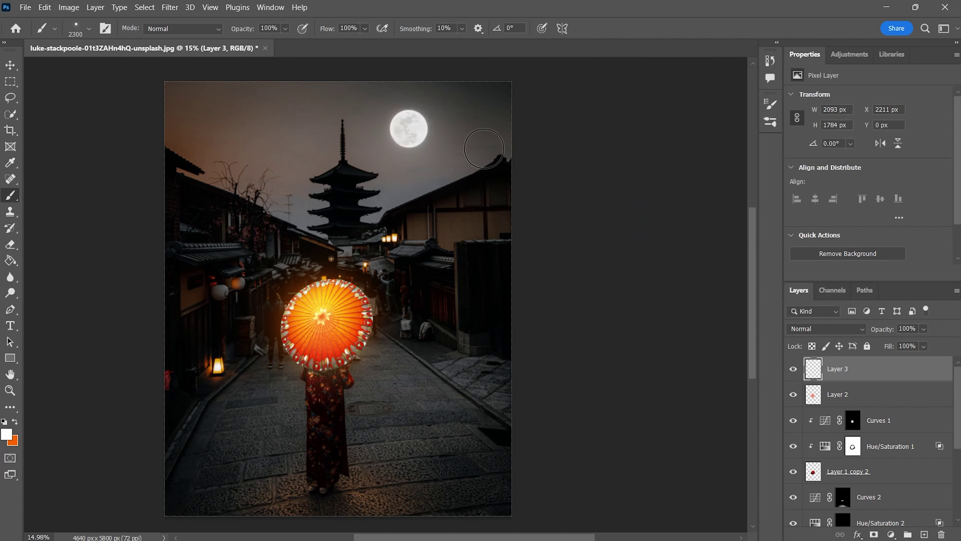
# Move the moon into the upper-right sky with Free Transform
pyautogui.hotkey('ctrl', 't')
pyautogui.moveTo(458, 166)
pyautogui.mouseDown()
pyautogui.moveTo(534, 166)
pyautogui.moveTo(534, 158)
pyautogui.mouseUp()
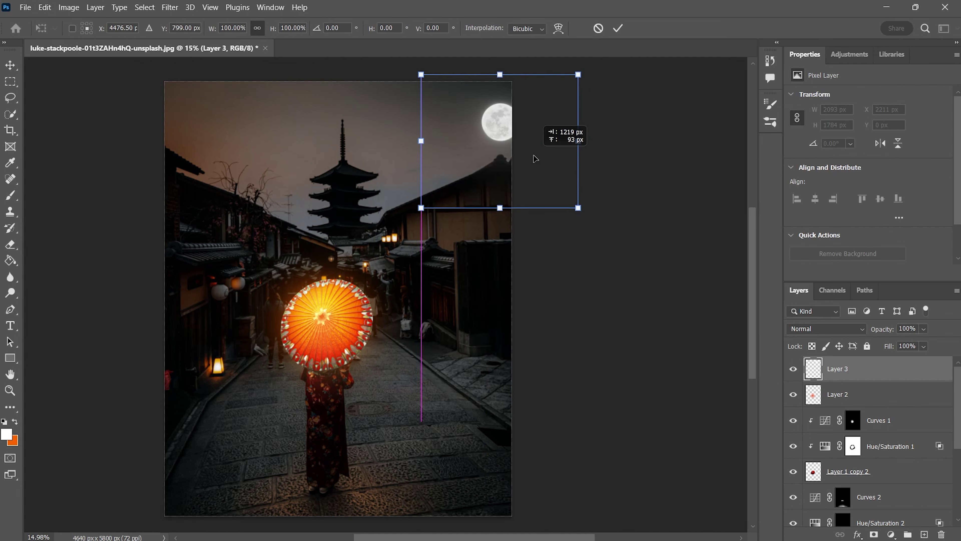
pyautogui.press('Return')
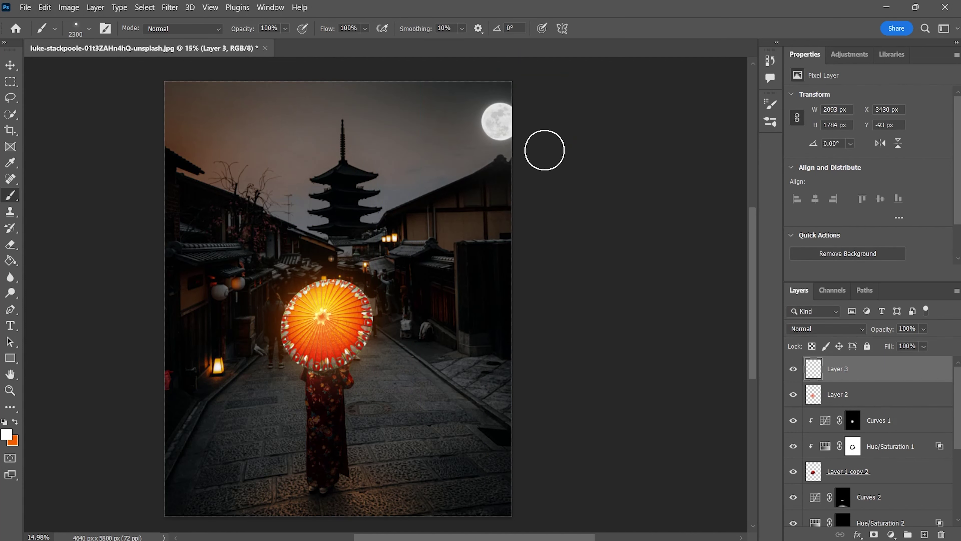
pyautogui.scroll(3, 544, 151)
pyautogui.scroll(2, 583, 142)
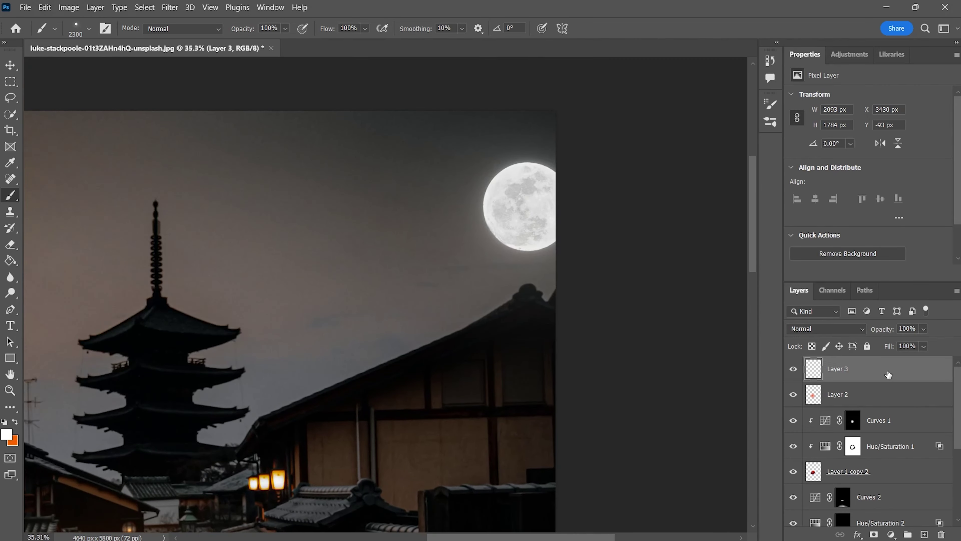
# Add a layer mask to the moon's Layer 3 and choose the Soft Round brush
pyautogui.click(873, 534)
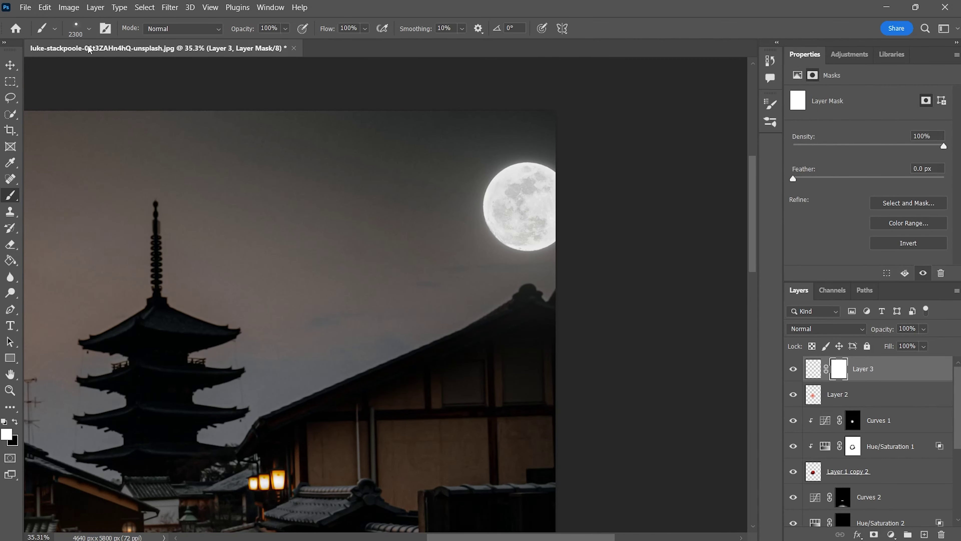
pyautogui.click(89, 28)
pyautogui.click(771, 105)
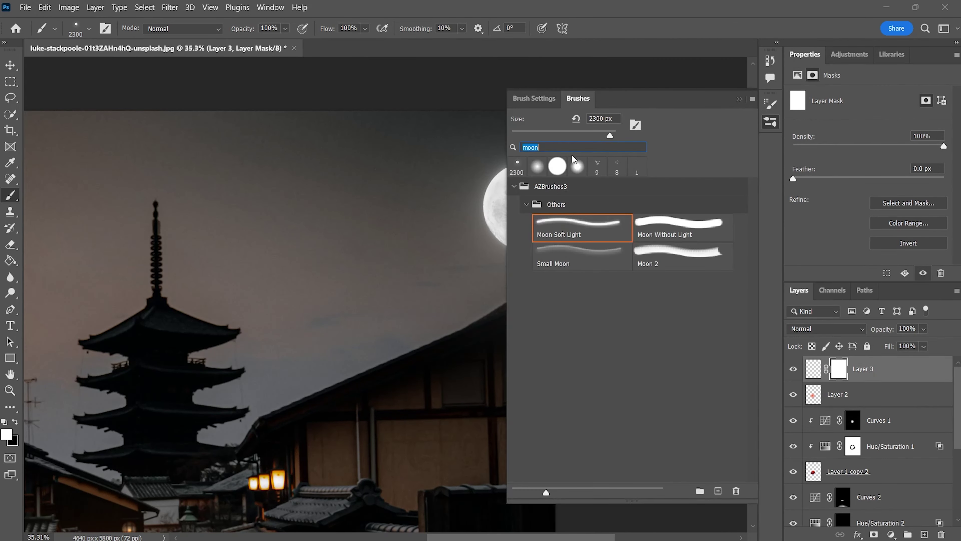
pyautogui.press('BackSpace')
pyautogui.click(514, 186)
pyautogui.click(538, 214)
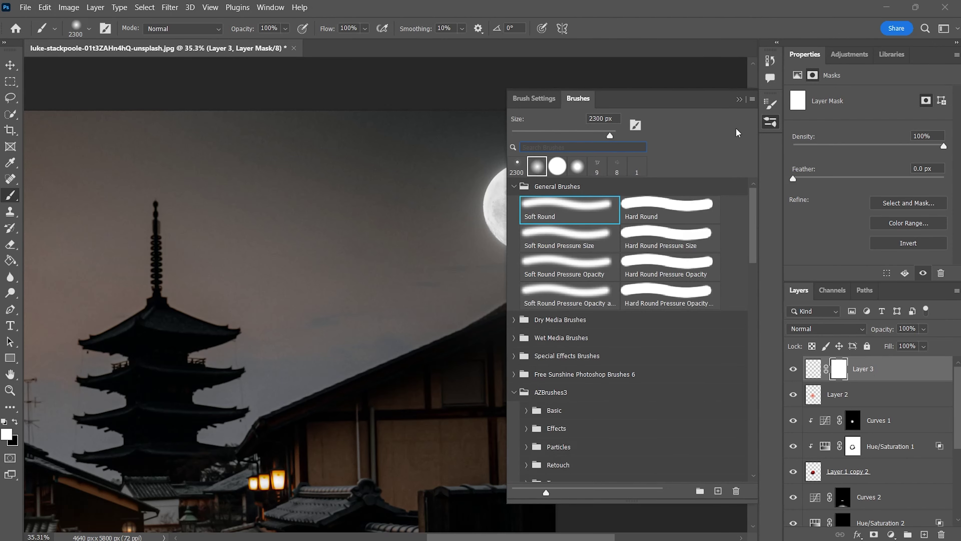
pyautogui.click(770, 104)
# Shrink the brush drastically and make black the painting colour
pyautogui.click(89, 28)
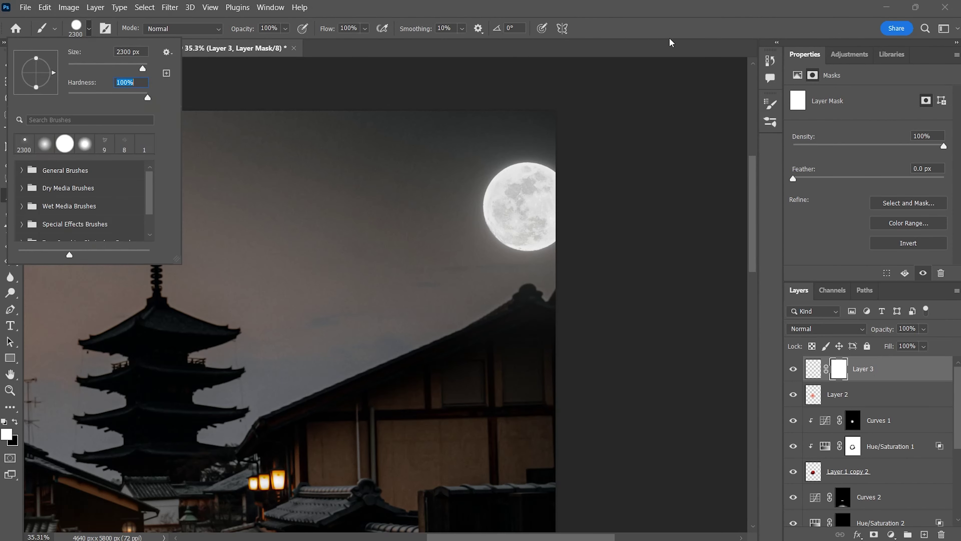
pyautogui.press('Return')
pyautogui.press('[')
pyautogui.press('[')
pyautogui.press('[')
pyautogui.press('[')
pyautogui.press('[')
pyautogui.press('[')
pyautogui.press('x')
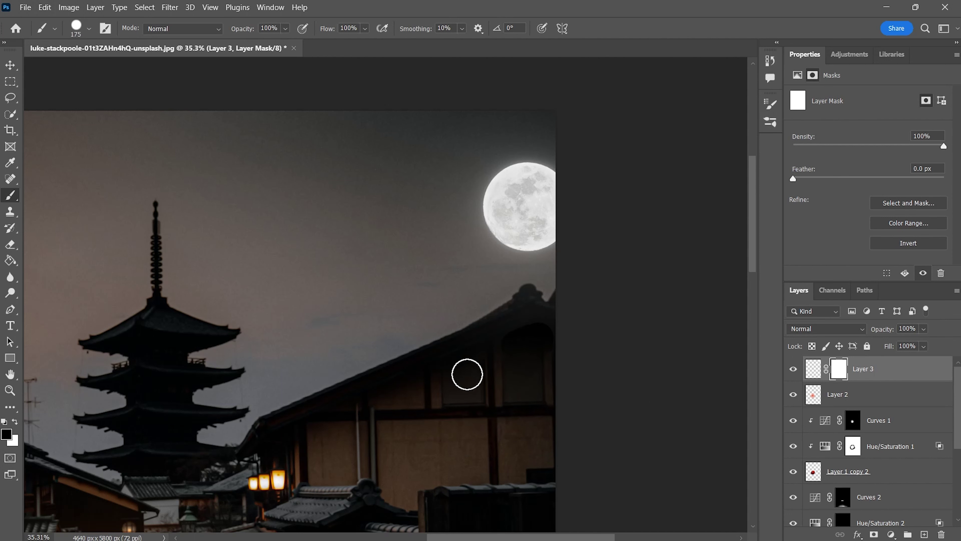
# Paint black over the rooftop ornament and roof edges where they overlap the moon
pyautogui.scroll(3, 519, 345)
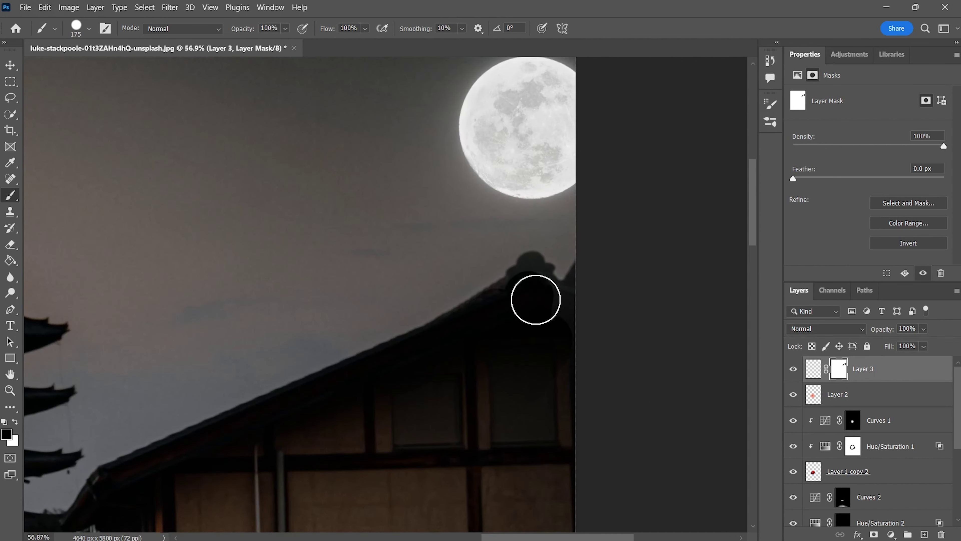
pyautogui.scroll(2, 577, 256)
pyautogui.press('[')
pyautogui.press('[')
pyautogui.press('[')
pyautogui.moveTo(497, 265); pyautogui.dragTo(449, 328)
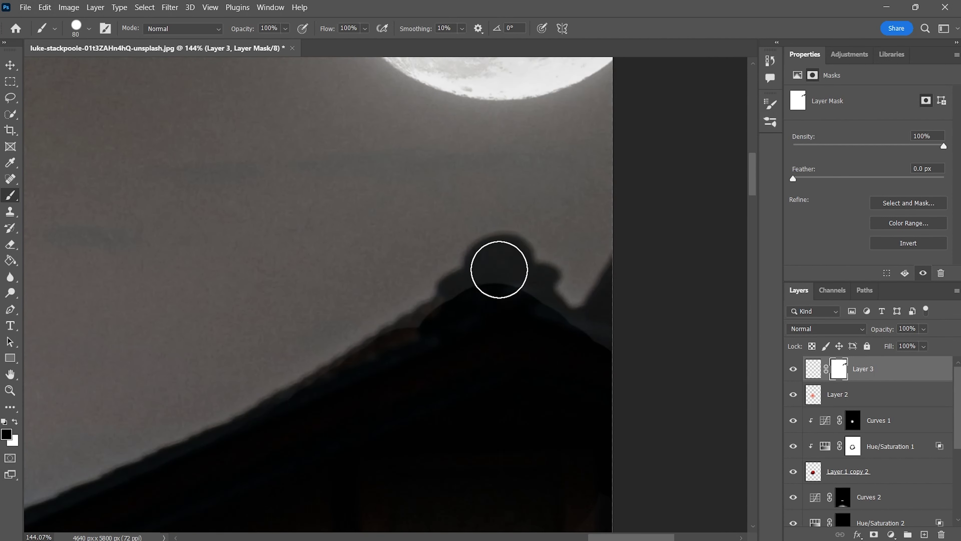
pyautogui.moveTo(504, 270); pyautogui.dragTo(642, 382)
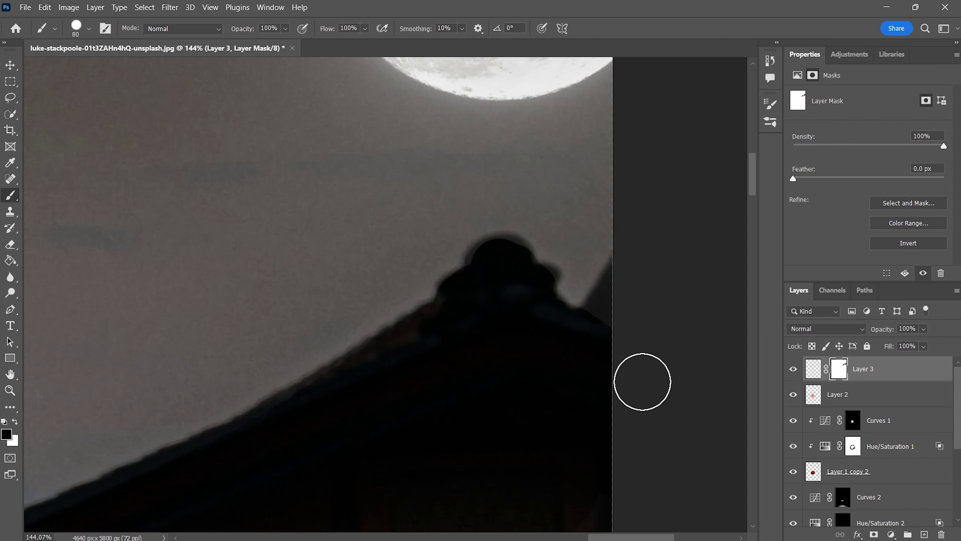
pyautogui.press('[')
pyautogui.press('[')
pyautogui.press('[')
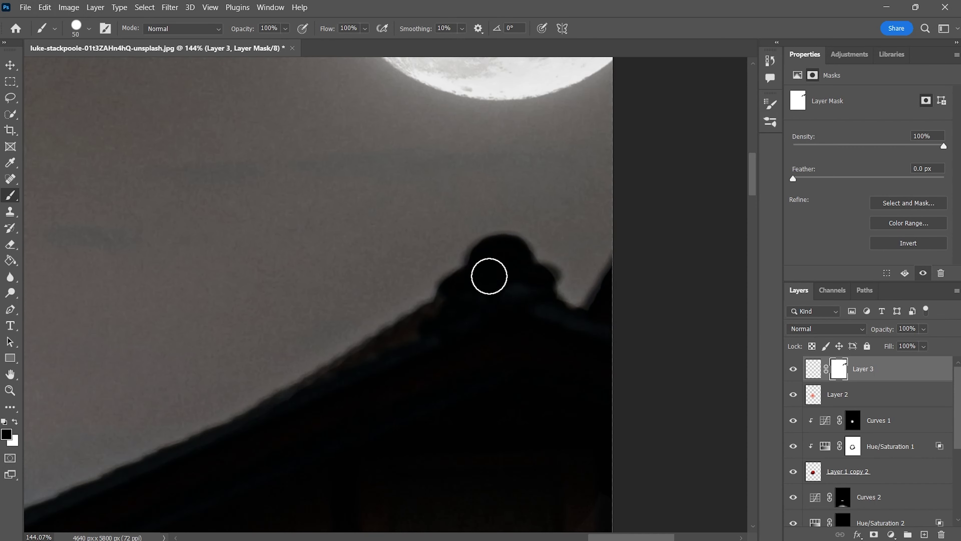
pyautogui.scroll(-3, 530, 358)
pyautogui.scroll(-2, 515, 402)
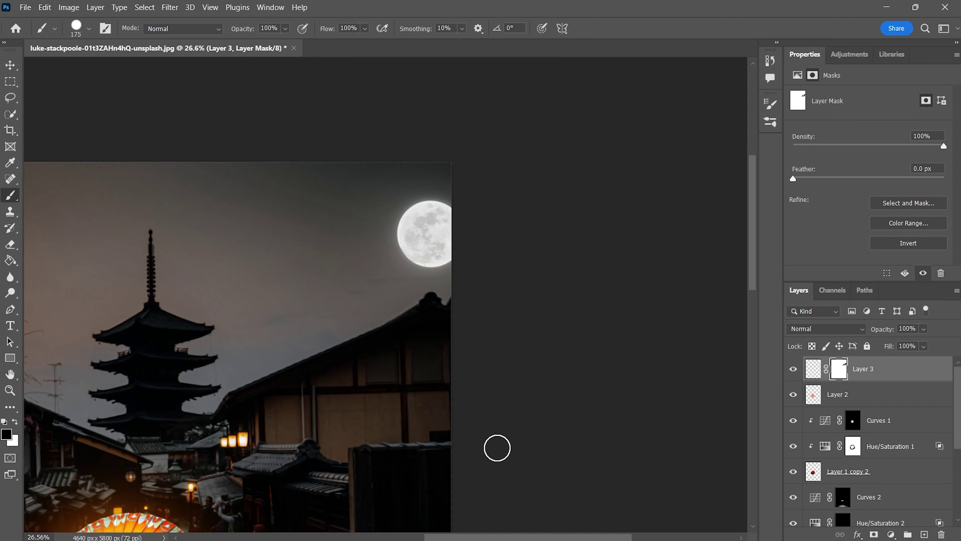
pyautogui.press(']')
pyautogui.press(']')
pyautogui.press(']')
pyautogui.moveTo(447, 439); pyautogui.dragTo(417, 227)
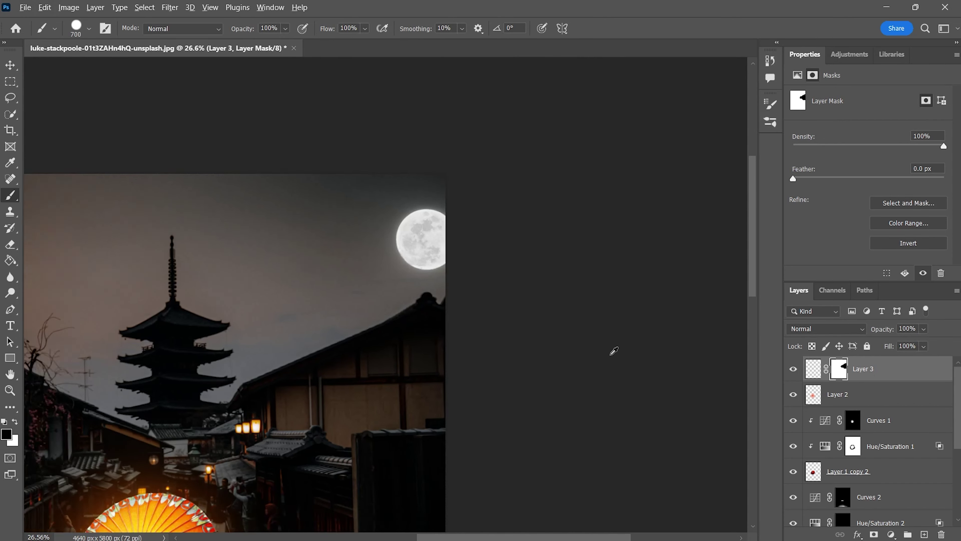
pyautogui.scroll(-3, 530, 340)
pyautogui.scroll(2, 504, 326)
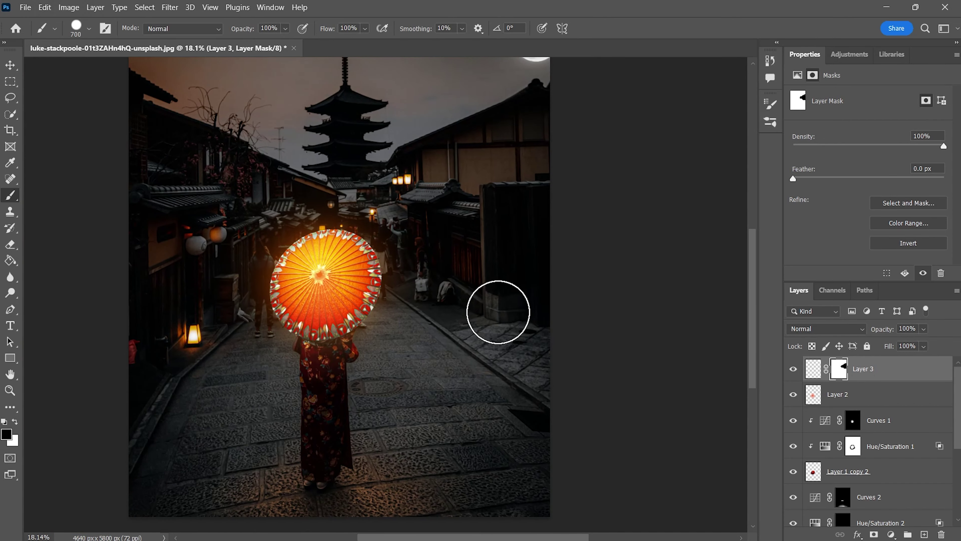